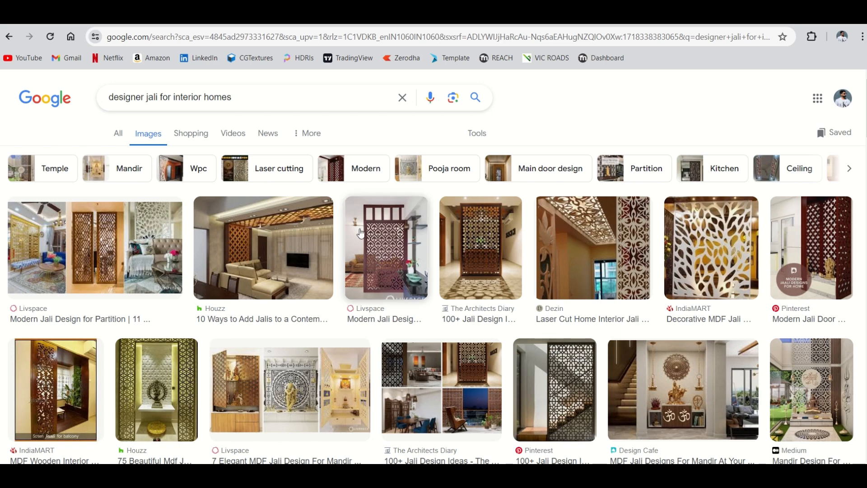
Browse the image results for interior jali designs and preview the living-room ceiling, wooden partition and MDF balcony screen examples
scroll(367, 237, "down", 1)
scroll(368, 239, "down", 3)
scroll(354, 290, "up", 5)
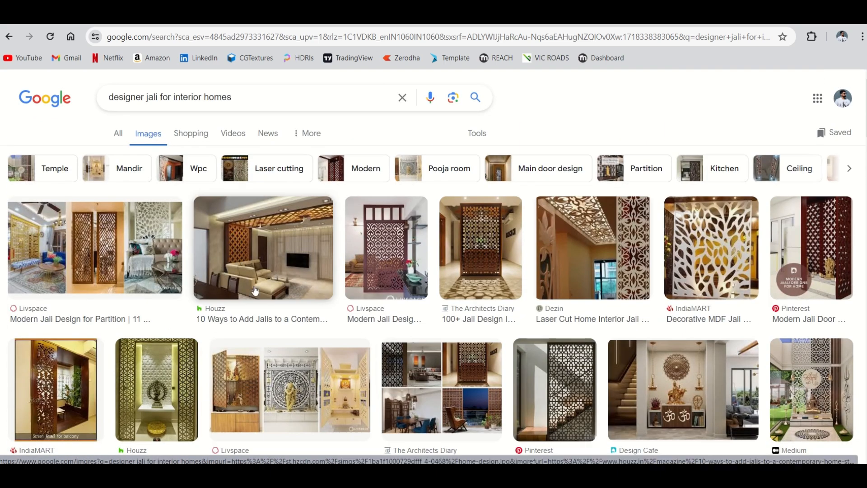
left_click(272, 244)
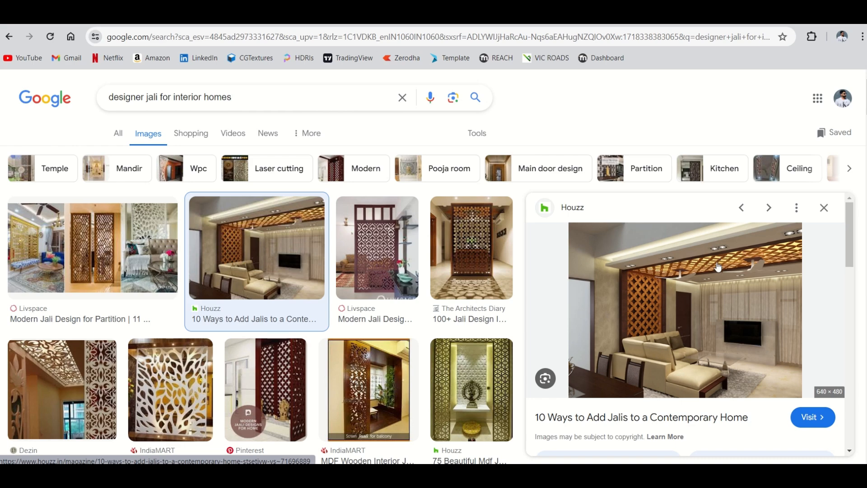
left_click(480, 257)
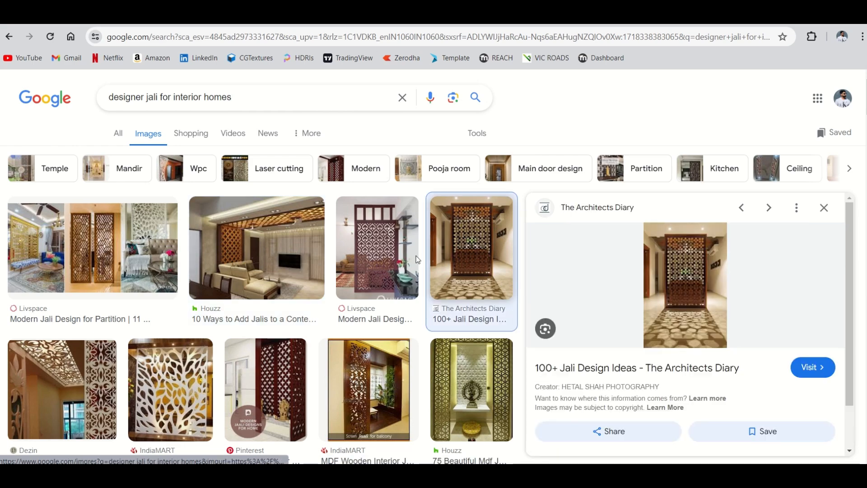
left_click(388, 258)
scroll(393, 260, "down", 4)
left_click(392, 262)
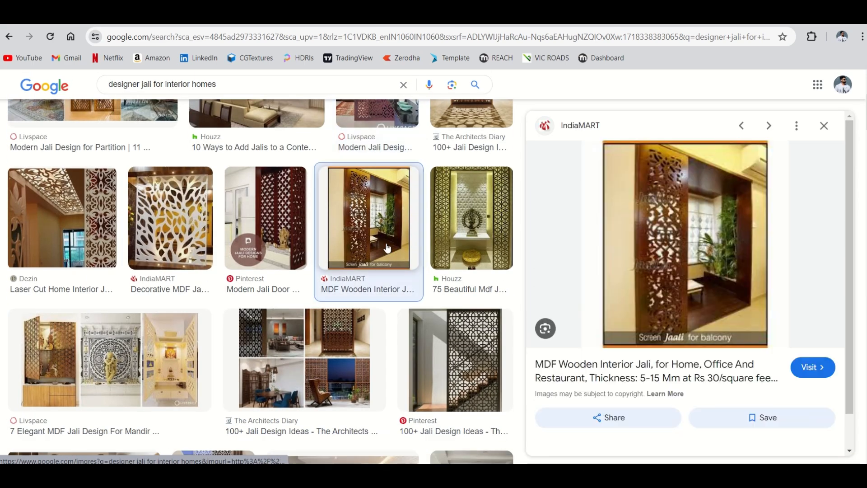
Examine larger previews of the homify jali wall, the Dange Arts ceiling jali and the Interior Era CNC ceiling design
scroll(393, 262, "down", 3)
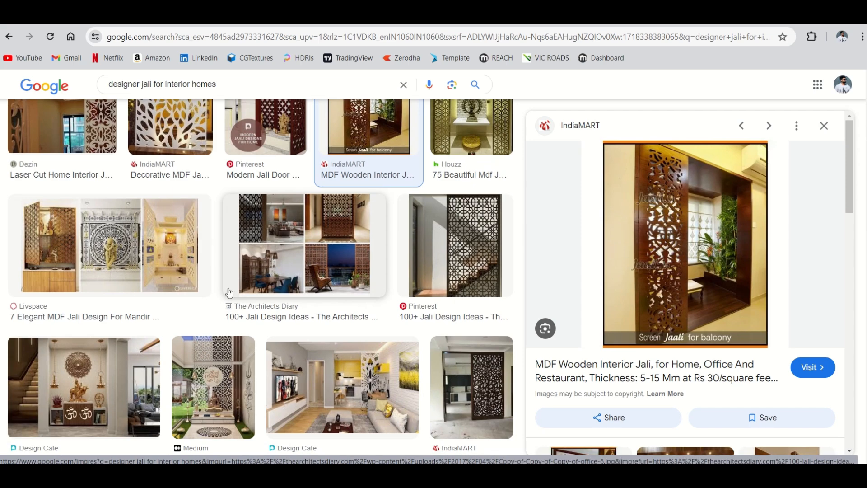
scroll(230, 293, "down", 4)
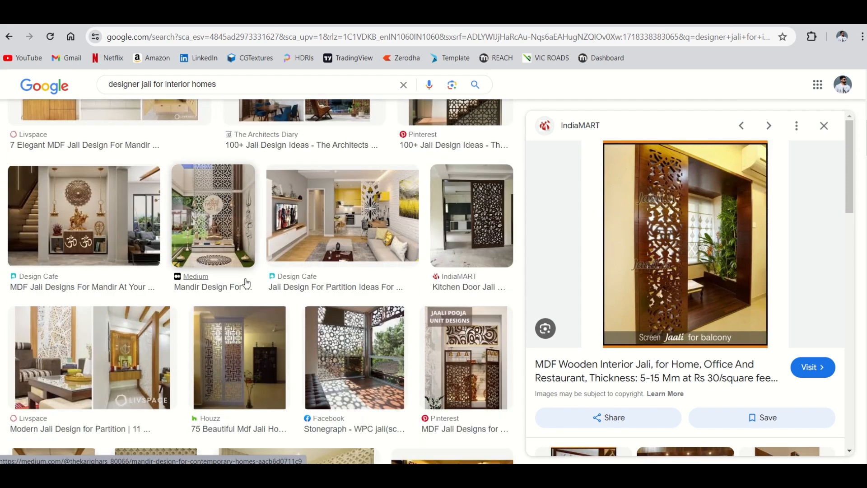
scroll(253, 280, "down", 2)
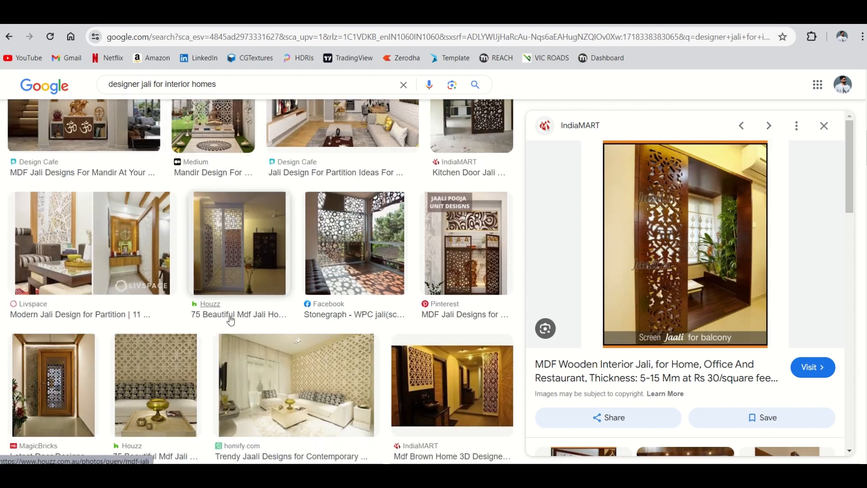
scroll(230, 318, "down", 4)
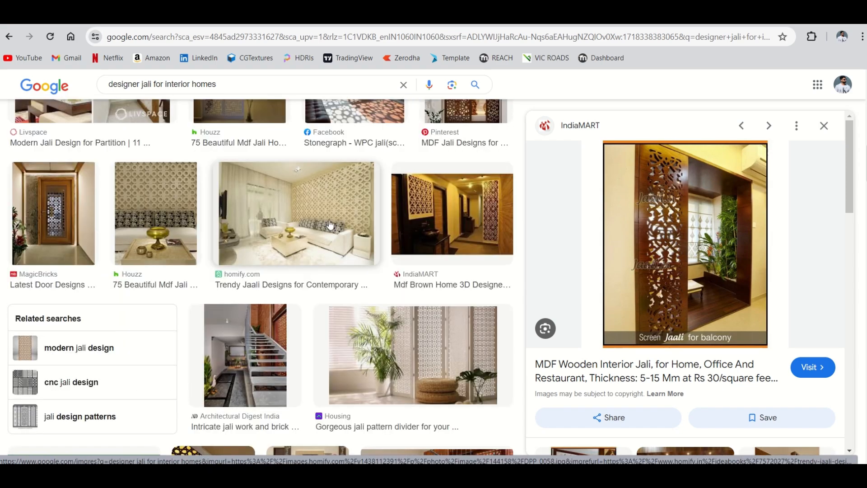
left_click(330, 225)
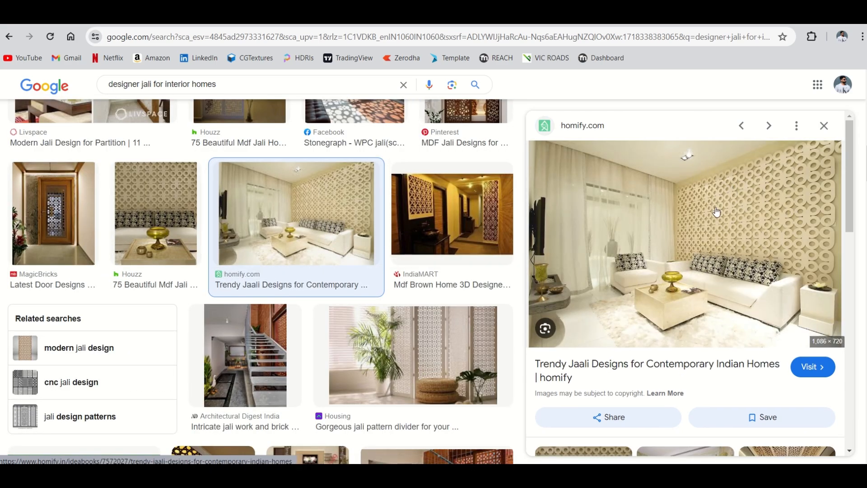
scroll(255, 271, "down", 5)
scroll(256, 272, "down", 1)
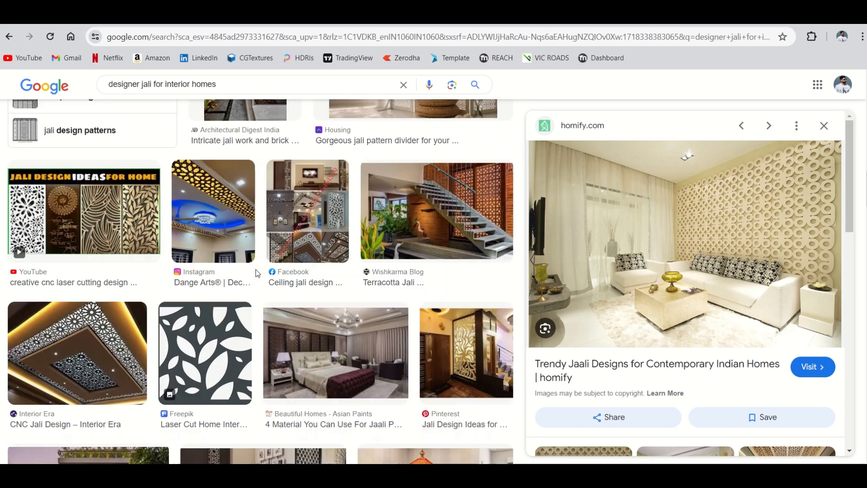
left_click(250, 194)
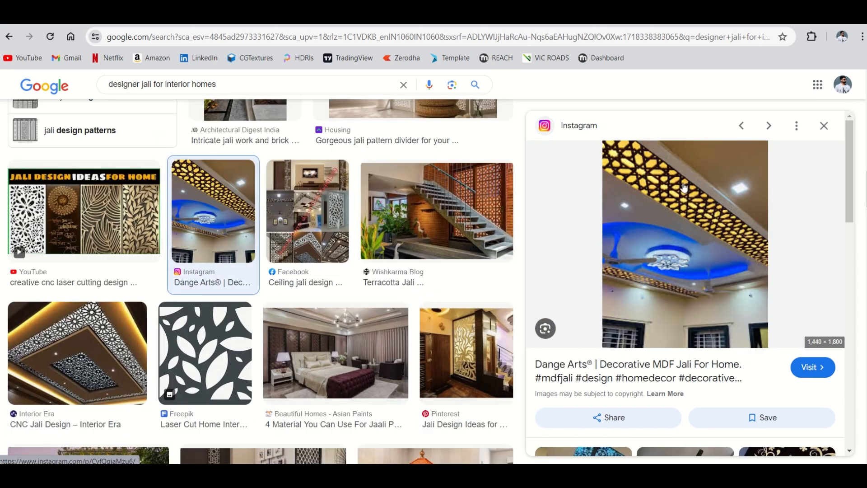
scroll(140, 265, "down", 2)
left_click(142, 228)
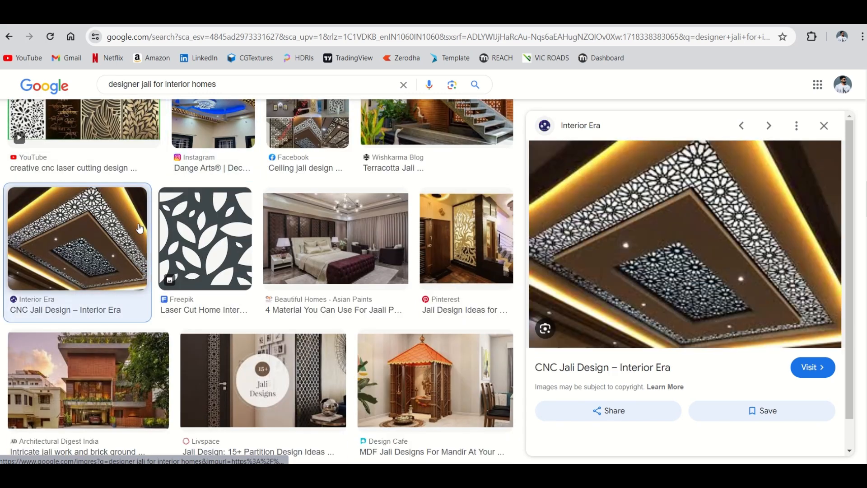
Look through more jali image results and preview the long backlit Dange Arts ceiling strip with the geometric star pattern
scroll(287, 278, "down", 4)
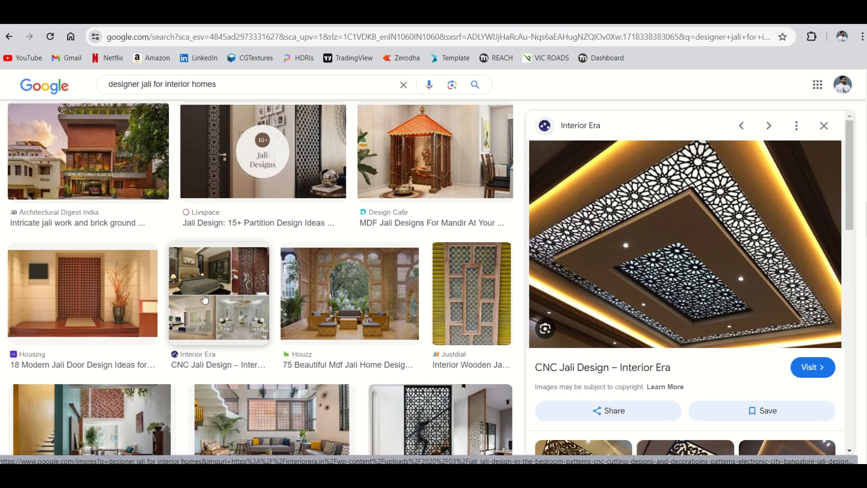
scroll(353, 261, "down", 6)
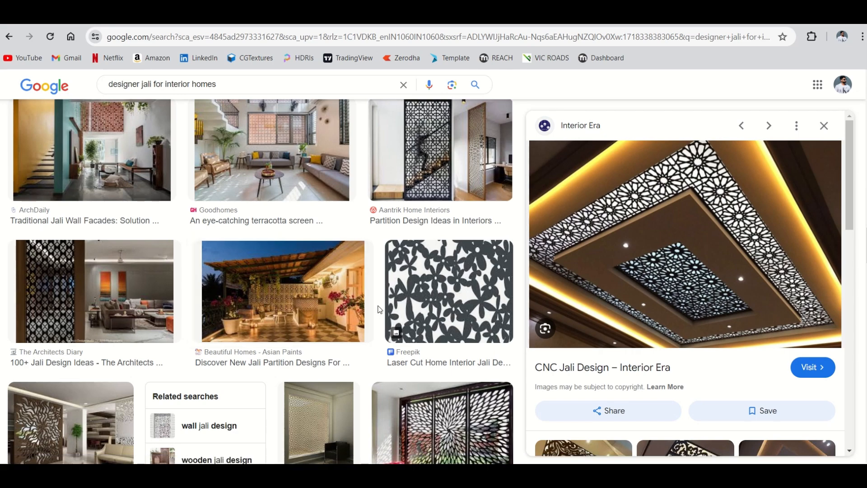
scroll(379, 309, "up", 5)
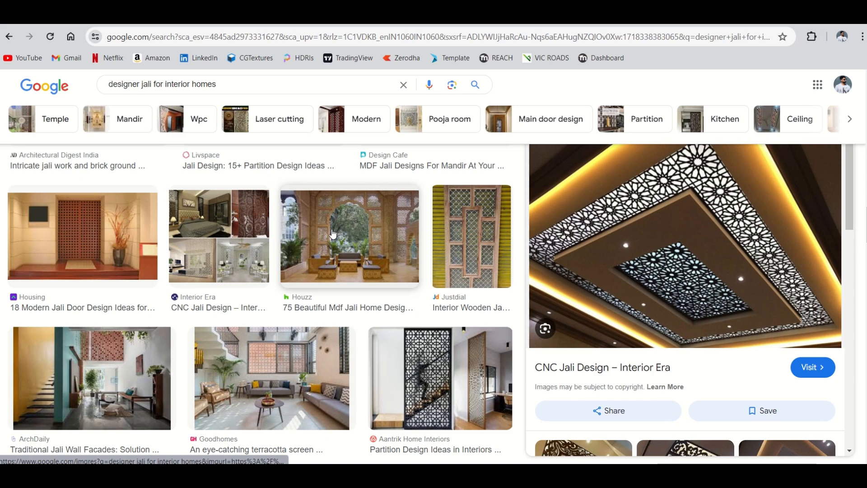
scroll(348, 252, "down", 5)
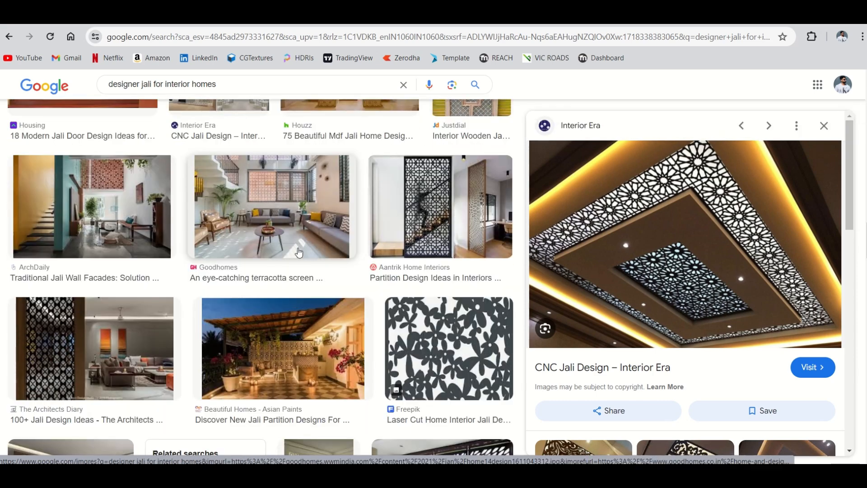
scroll(311, 248, "down", 6)
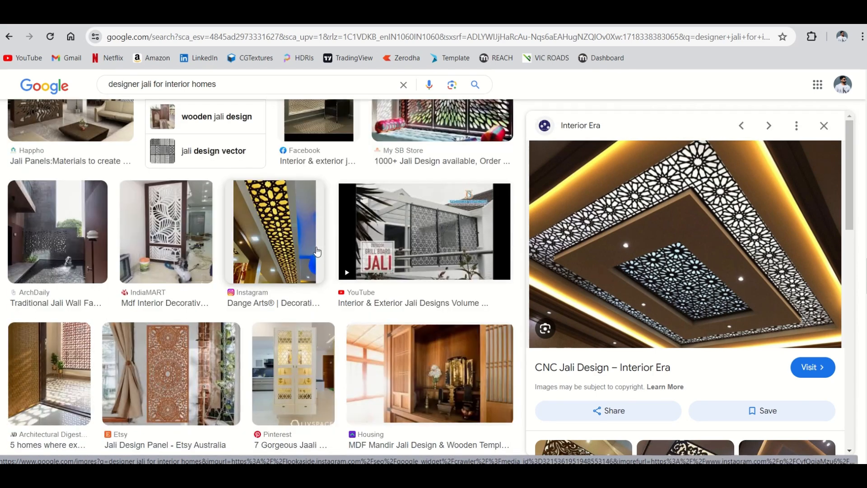
left_click(305, 239)
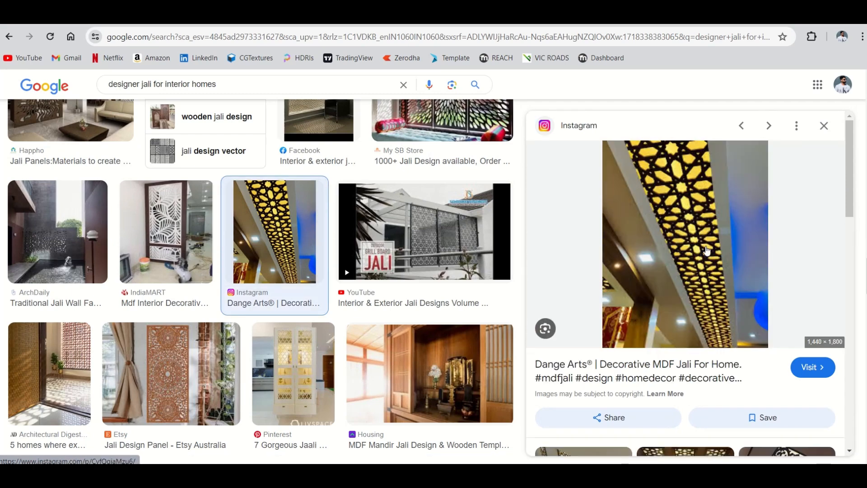
scroll(299, 326, "up", 6)
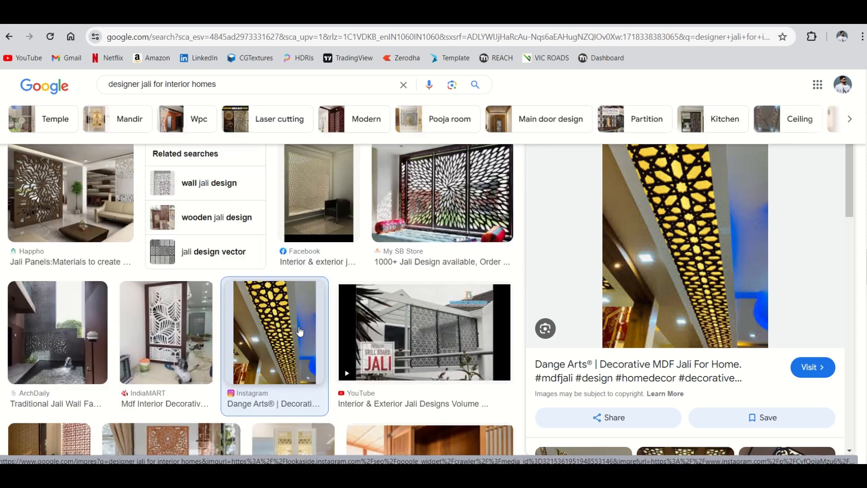
scroll(294, 311, "down", 3)
scroll(296, 298, "down", 3)
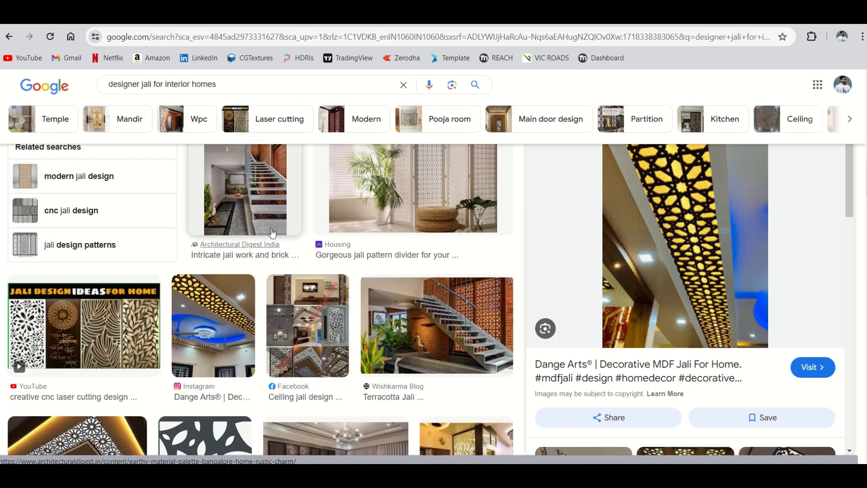
scroll(244, 247, "up", 6)
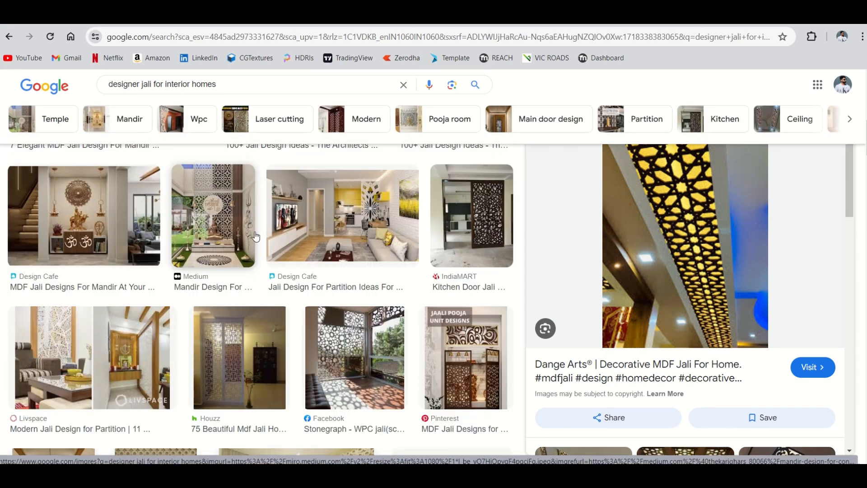
scroll(244, 247, "down", 5)
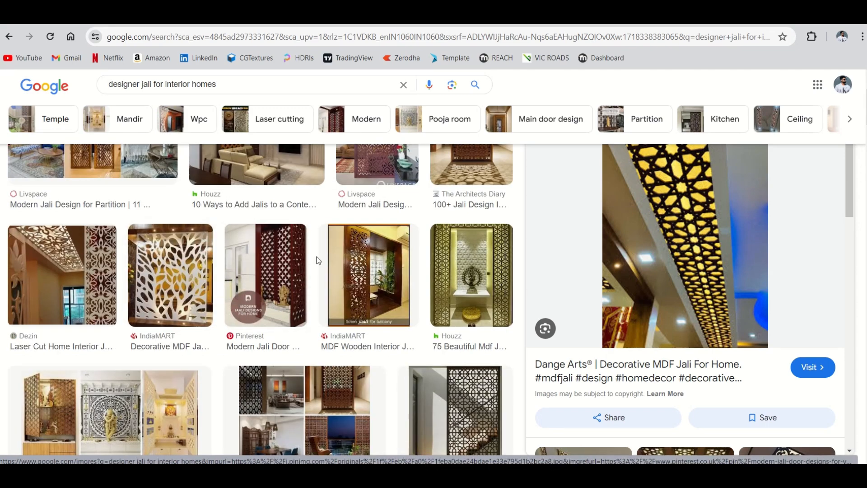
scroll(242, 244, "up", 3)
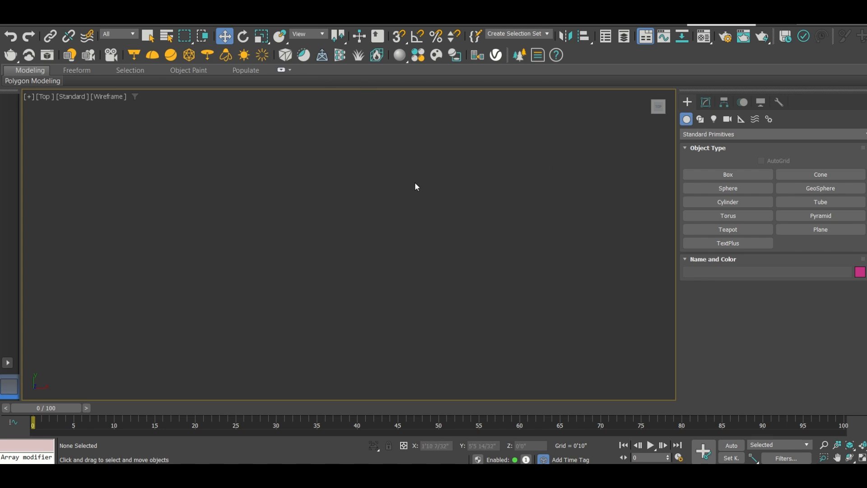
In 3ds Max, cycle the viewport through the Perspective, Top and Front views and finish in Perspective
key("p")
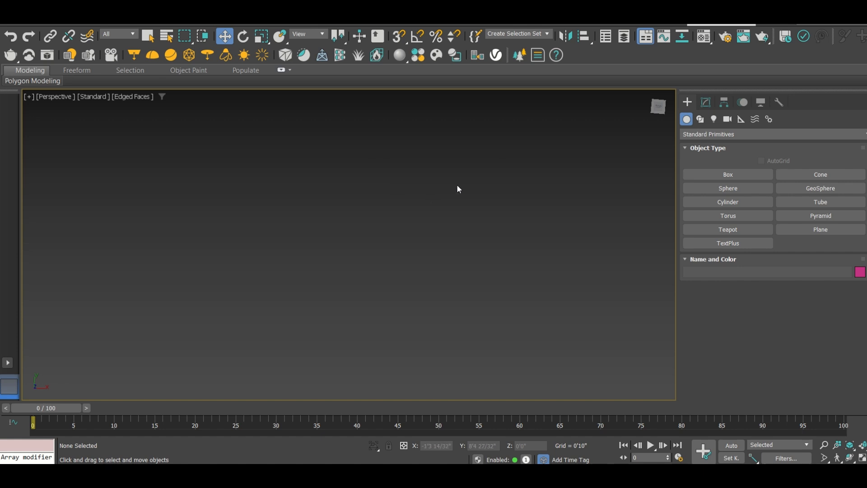
key("t")
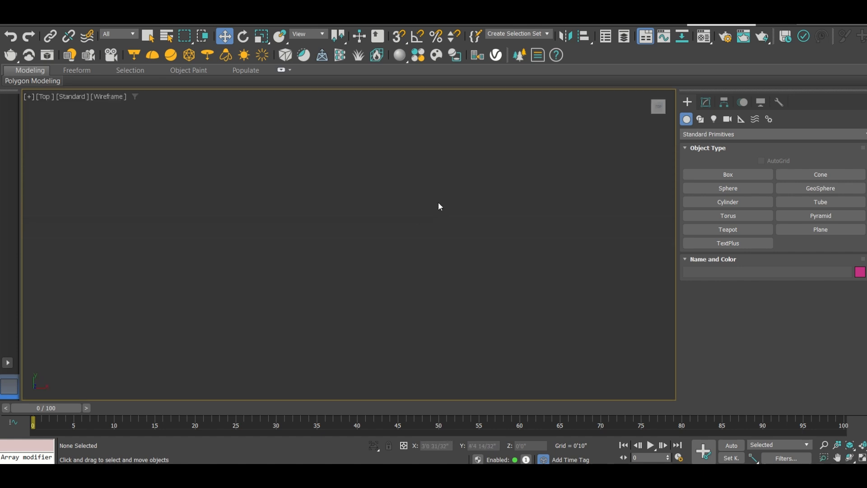
key("f")
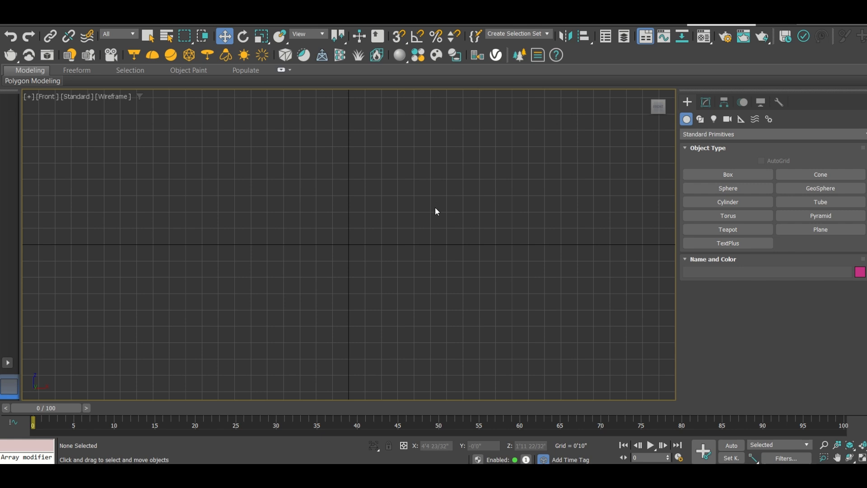
key("p")
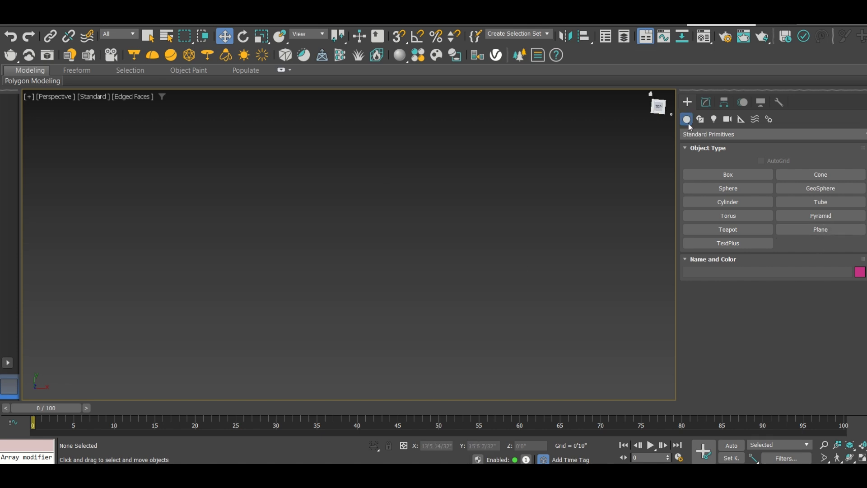
Create a Standard Primitives plane about 9'11" long and 9'10" wide in the perspective viewport
left_click(711, 131)
left_click(711, 132)
left_click(711, 132)
left_click(705, 145)
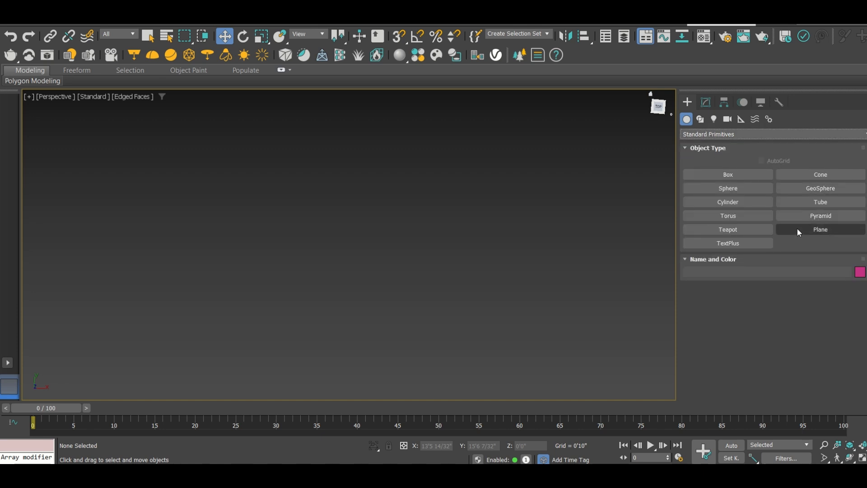
left_click(821, 228)
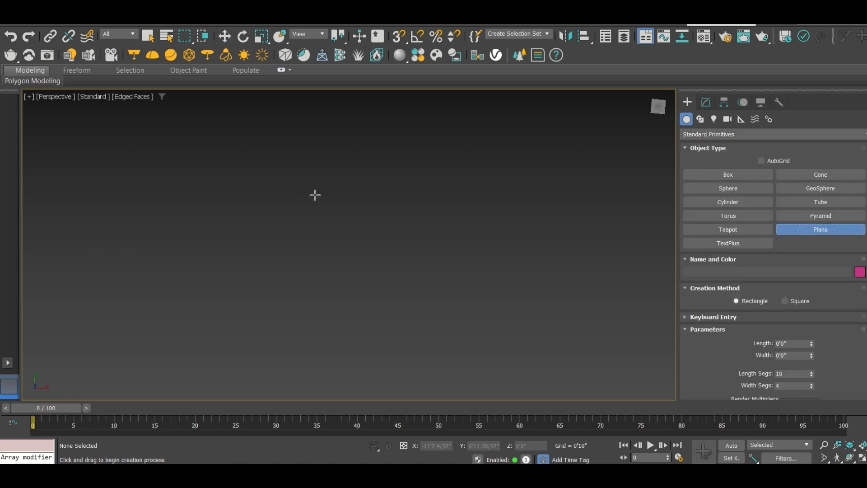
left_click_drag(243, 168, 371, 321)
key("w")
middle_click_drag(326, 279, 295, 231, "alt")
scroll(323, 269, "up", 3)
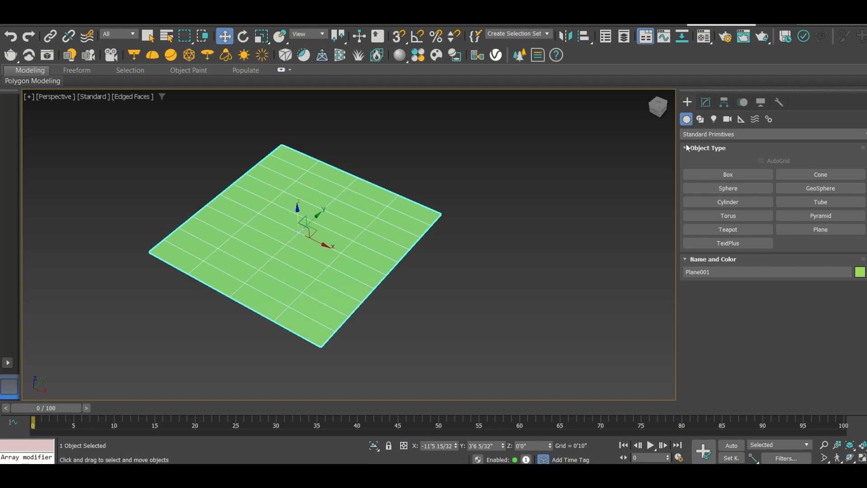
Set the plane's length and width to 10'0" each
left_click(706, 102)
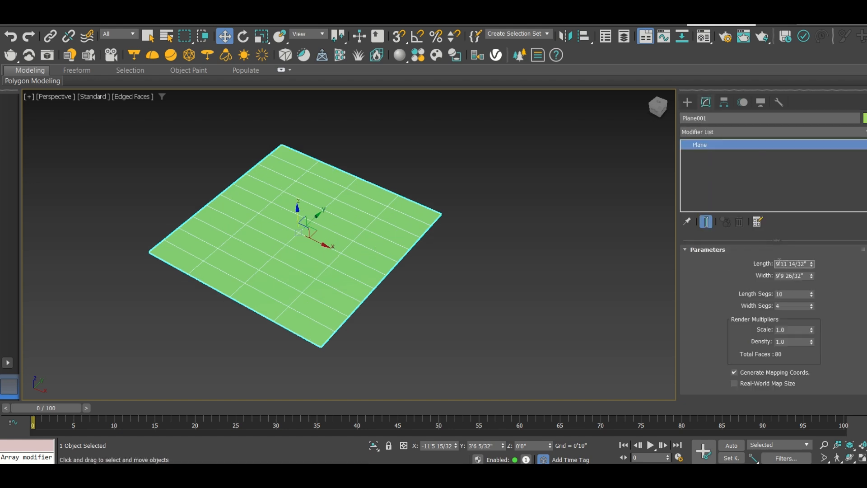
type("10")
key("Return")
key("Tab")
type("10")
key("Return")
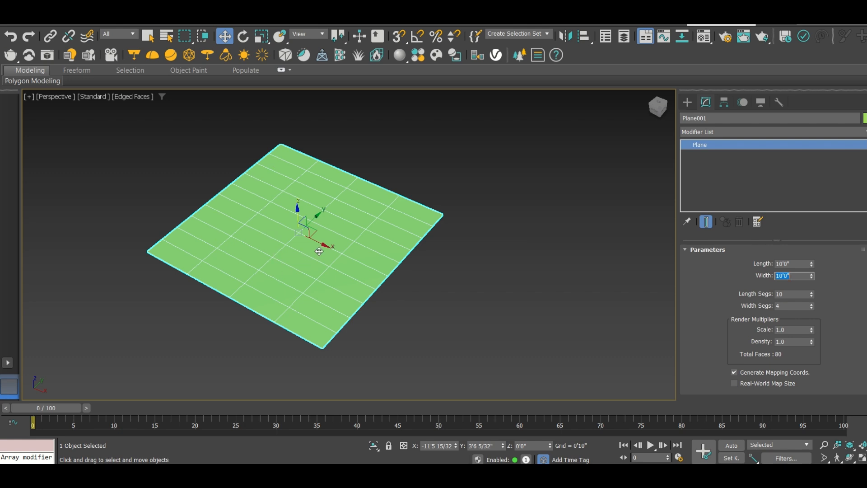
scroll(345, 220, "up", 2)
scroll(278, 182, "up", 5)
scroll(233, 192, "down", 4)
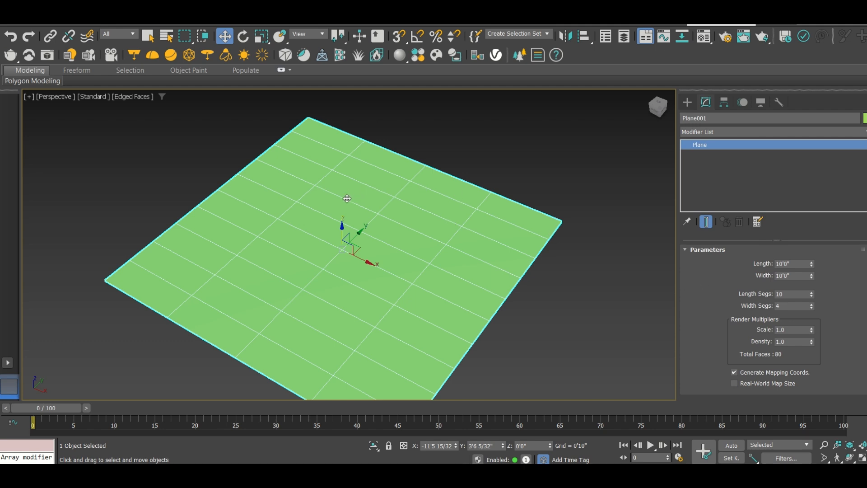
scroll(284, 195, "down", 2)
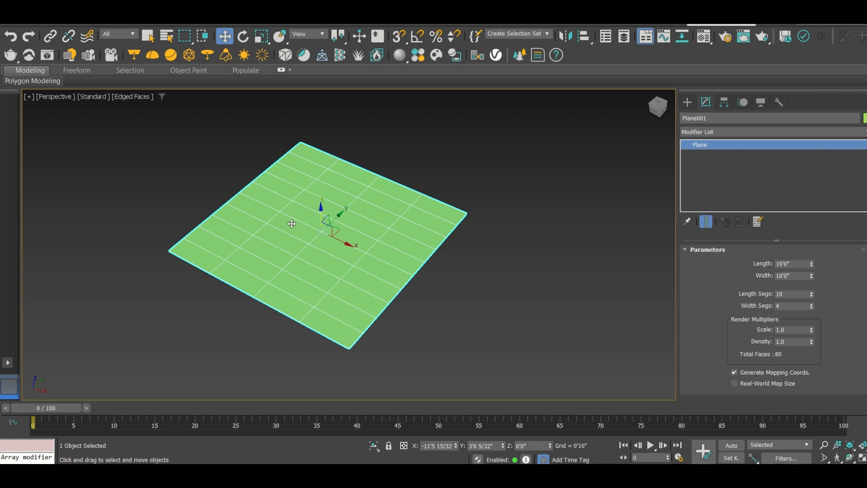
middle_click_drag(287, 211, 298, 233)
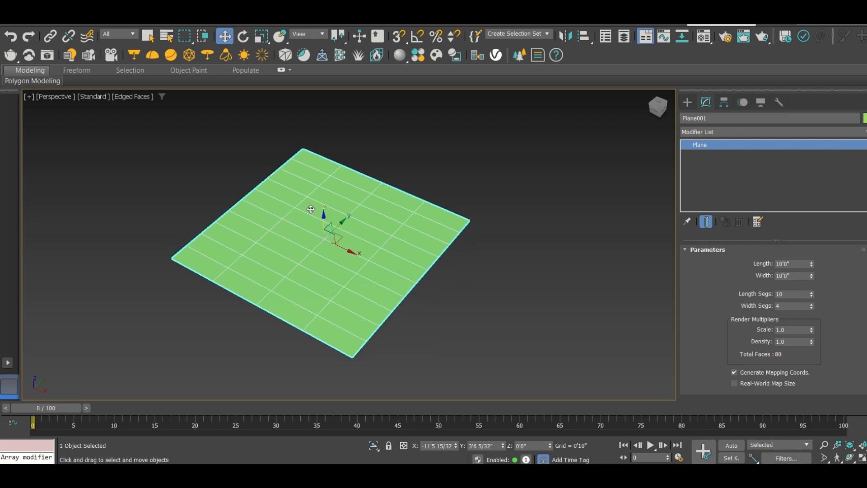
Switch the Edged Faces display off and back on to inspect the plane's segment grid
key("F4")
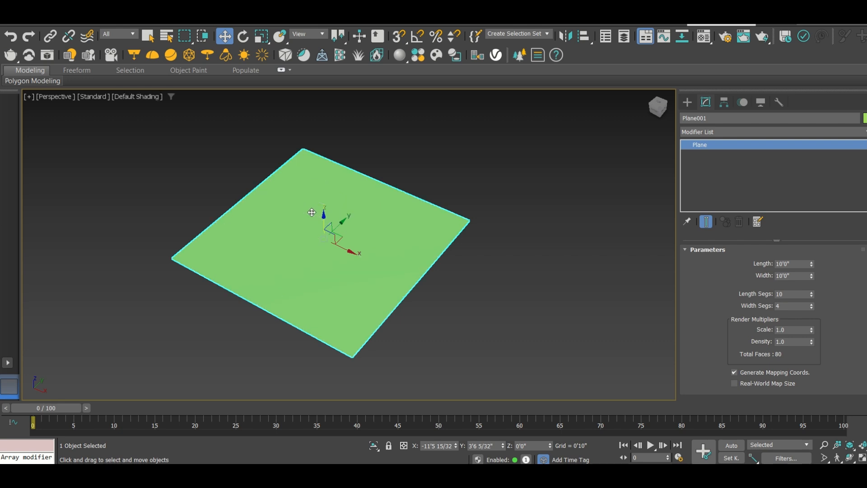
key("F4")
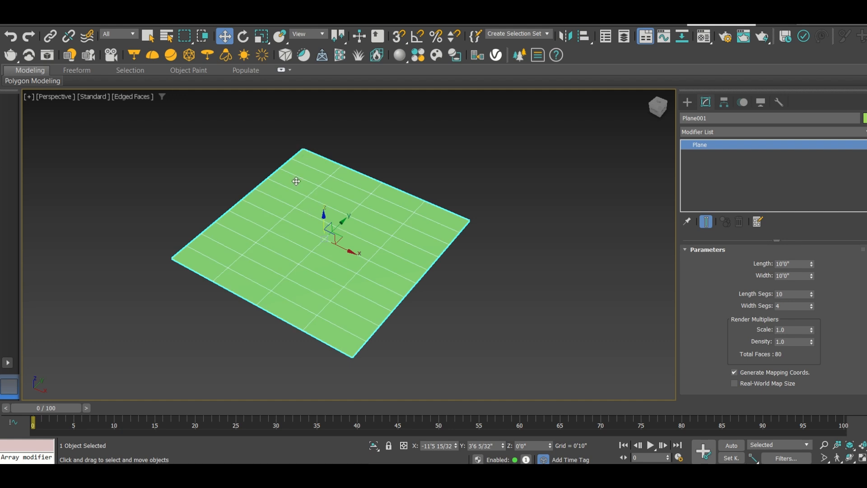
scroll(295, 201, "up", 3)
scroll(326, 203, "down", 4)
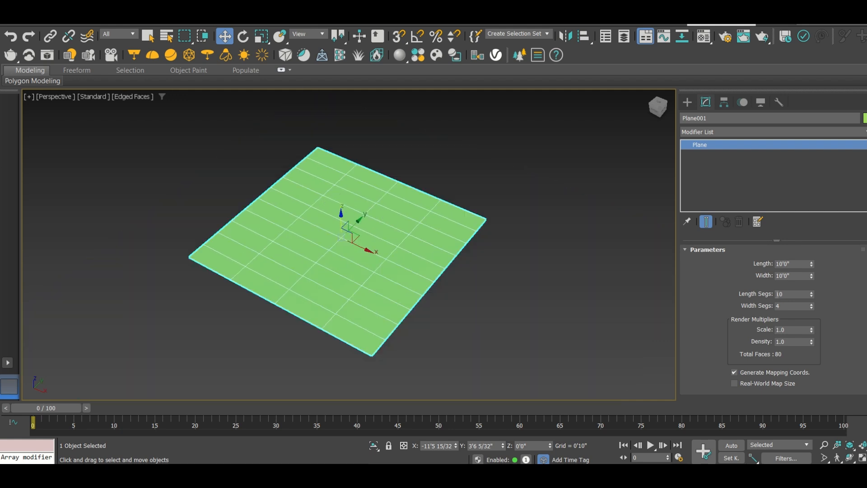
Set the plane's length segments and width segments to 8 each
double_click(789, 294)
key("Tab")
type("10")
double_click(788, 292)
type("8")
key("Tab")
type("8")
key("Return")
scroll(338, 213, "up", 5)
scroll(338, 213, "down", 4)
scroll(369, 221, "down", 2)
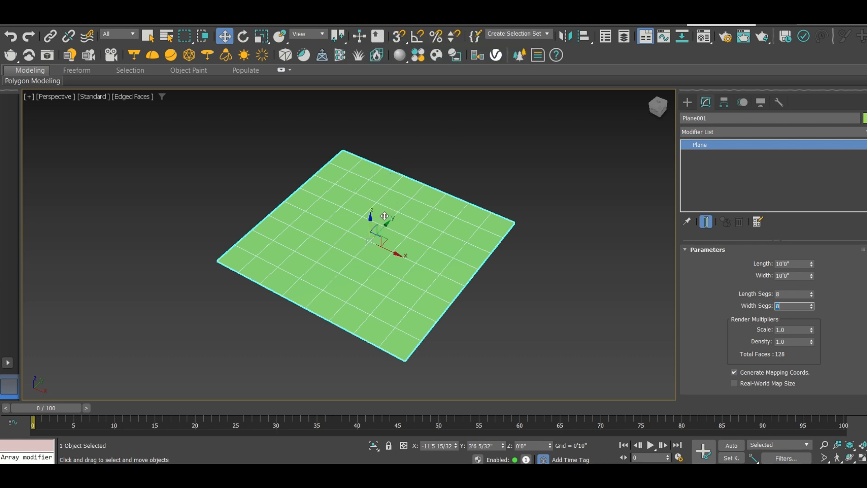
Clone the plane along the X axis into three evenly spaced copies, forming a row of four planes
middle_click_drag(388, 213, 315, 171)
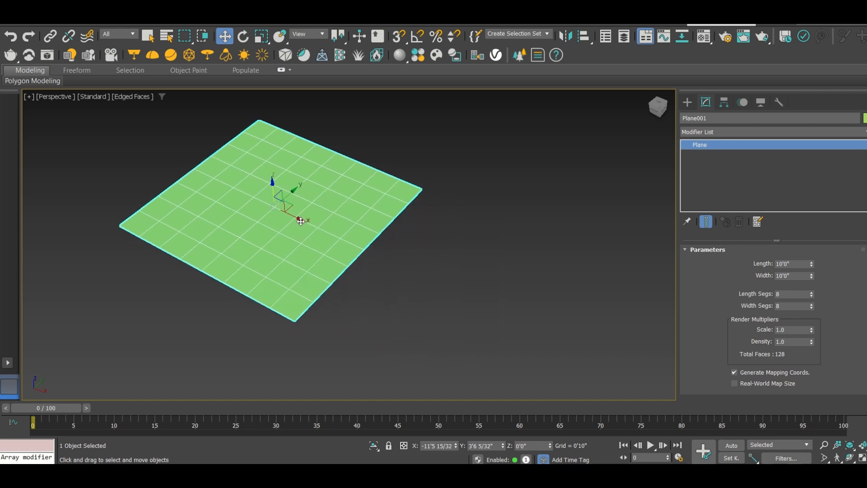
mouse_move(300, 218)
left_mouse_down("shift")
mouse_move(566, 320)
mouse_move(550, 300)
left_mouse_up("shift")
left_click(467, 244)
left_click(467, 244)
left_click(449, 286)
scroll(362, 172, "down", 3)
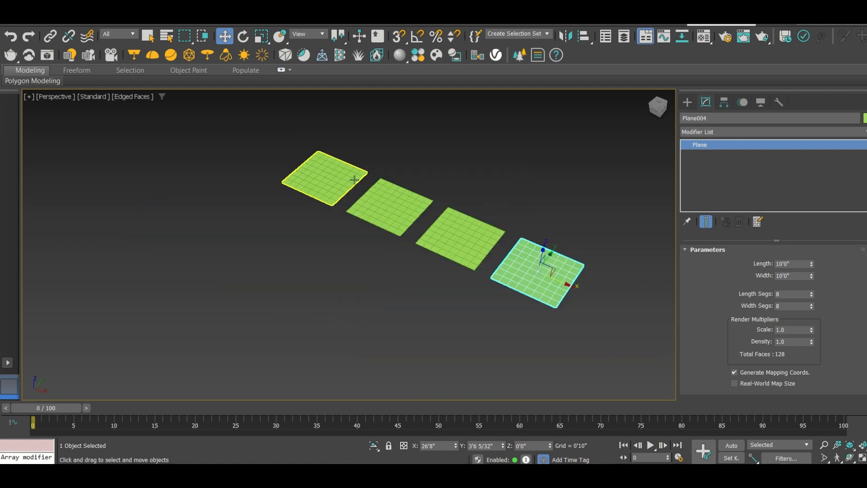
Move the three cloned planes farther along the X axis to widen the gaps in the row
left_click_drag(568, 286, 667, 335)
left_click(467, 253)
left_click_drag(467, 252, 529, 270)
left_click(400, 214)
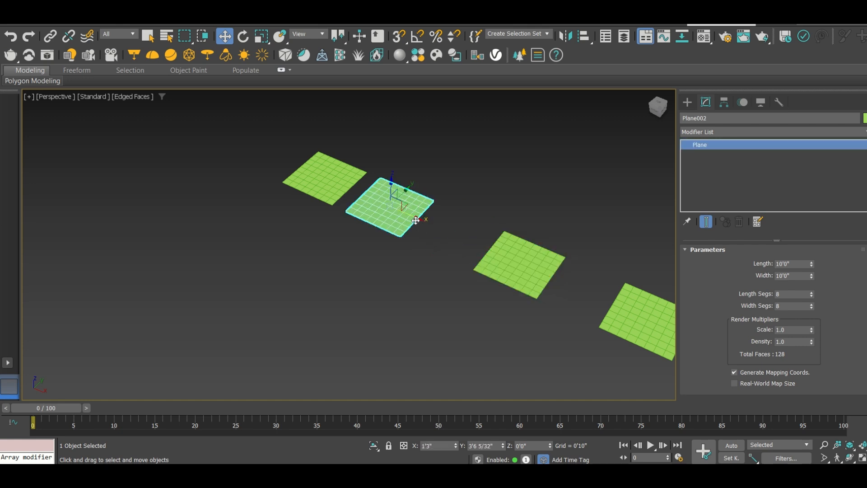
left_click_drag(416, 220, 444, 232)
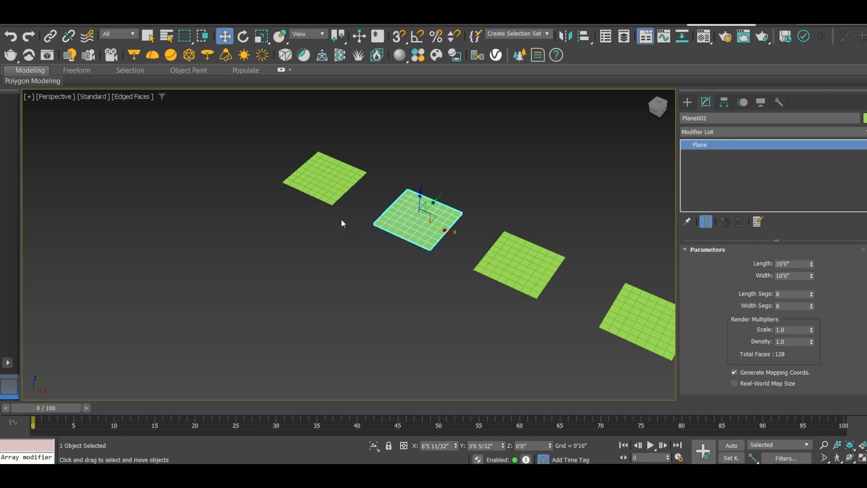
Move the original plane to about X -23'3" and the neighbouring plane to about X 2'11", then clear the selection
left_click(348, 186)
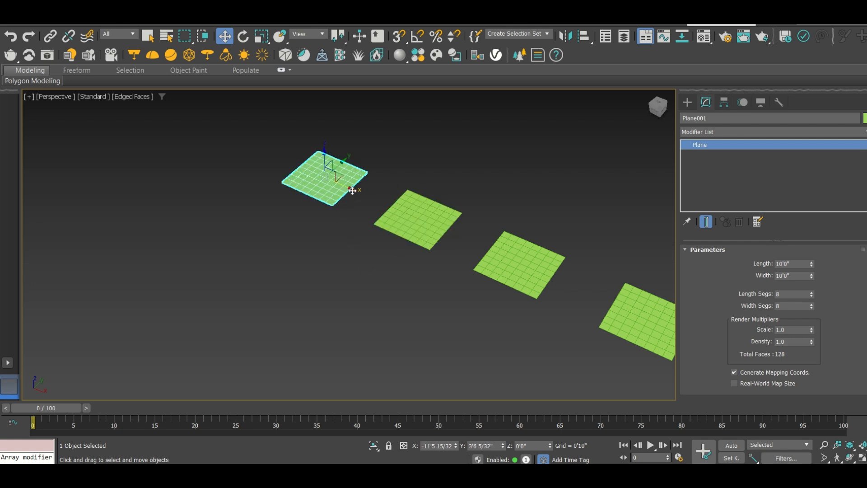
left_click_drag(351, 191, 294, 164)
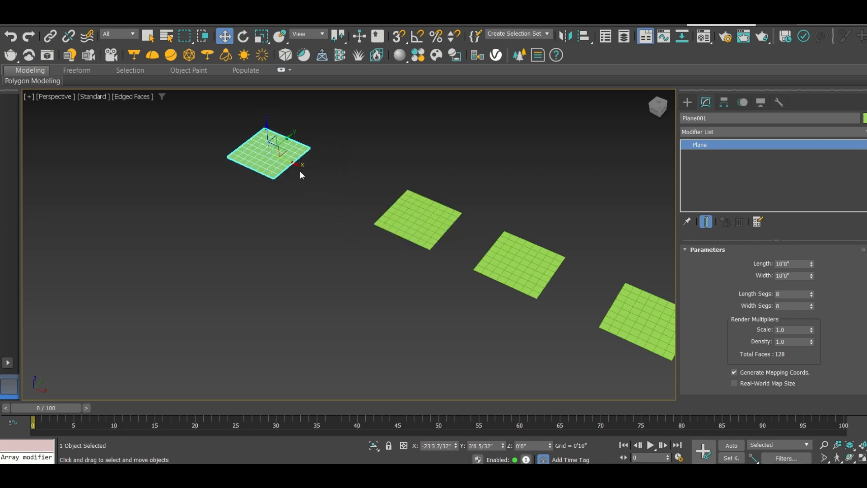
left_click(418, 222)
left_click_drag(447, 230, 435, 190)
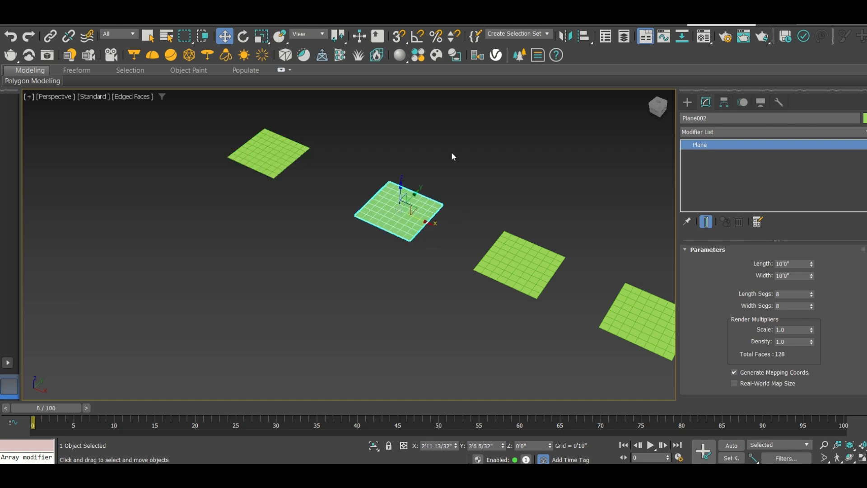
left_click(242, 261)
middle_click_drag(242, 261, 252, 281)
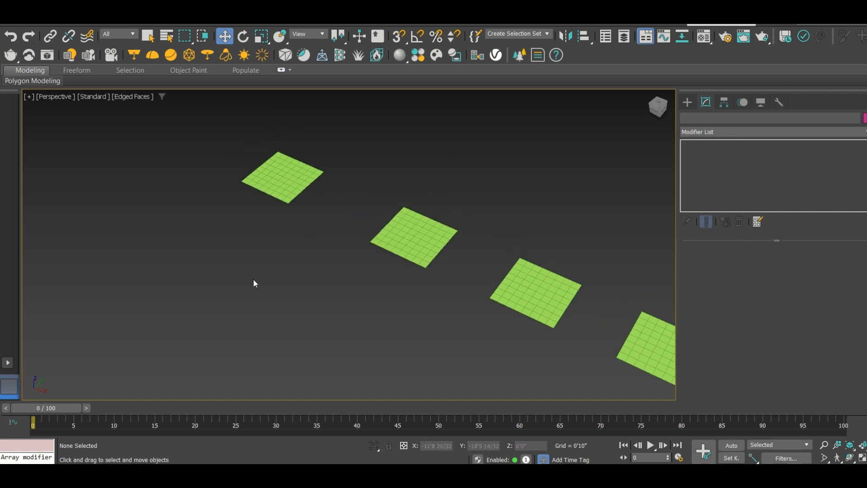
scroll(298, 212, "down", 5)
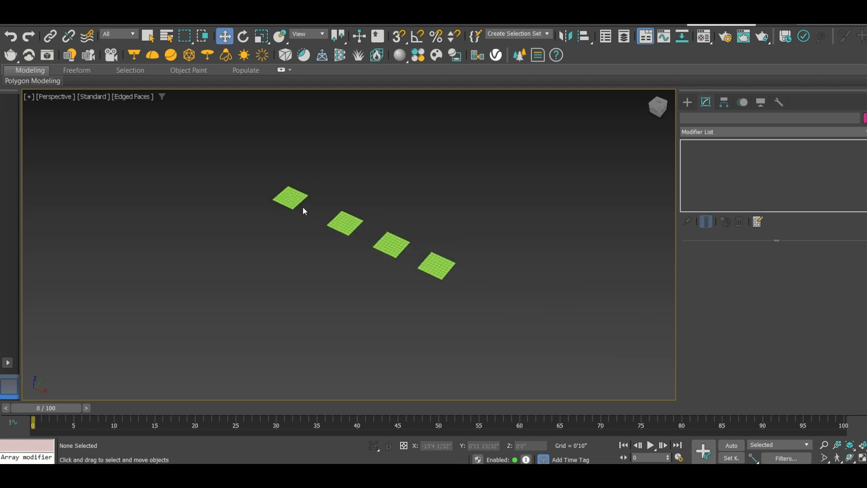
Clone the original plane along the X axis as one independent Copy and delete that clone again
scroll(304, 208, "up", 5)
scroll(270, 194, "up", 4)
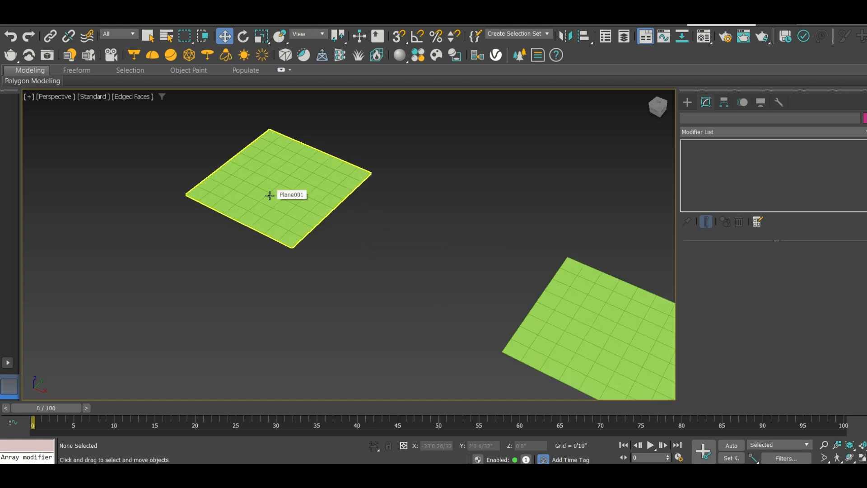
left_click(270, 193)
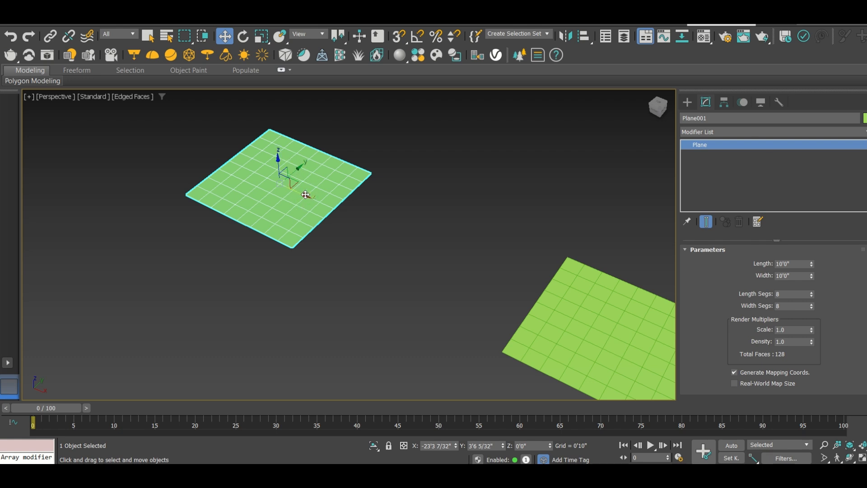
left_click_drag(305, 197, 449, 278, "shift")
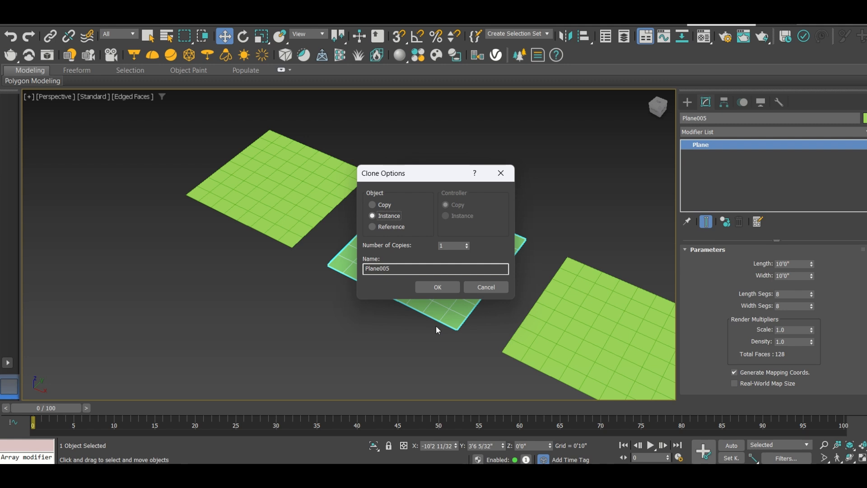
left_click(383, 205)
left_click(437, 287)
scroll(321, 283, "down", 5)
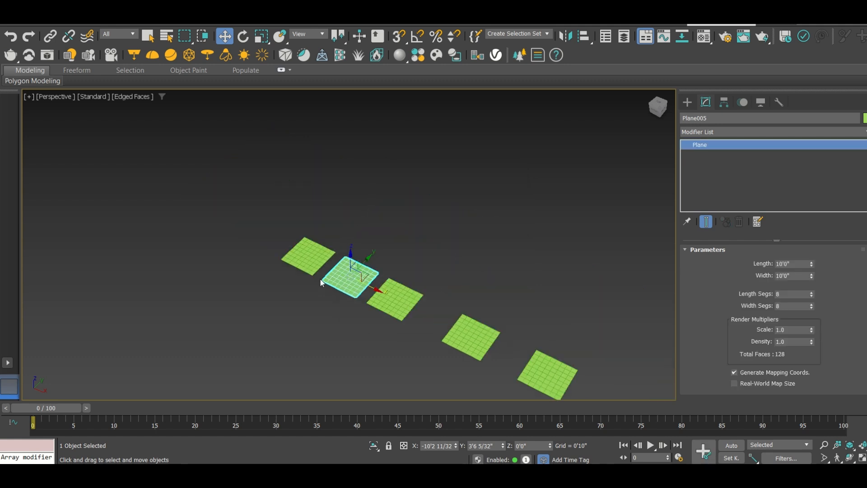
scroll(347, 315, "up", 3)
key("Delete")
Convert the original plane at the start of the row to Editable Poly
scroll(284, 212, "up", 5)
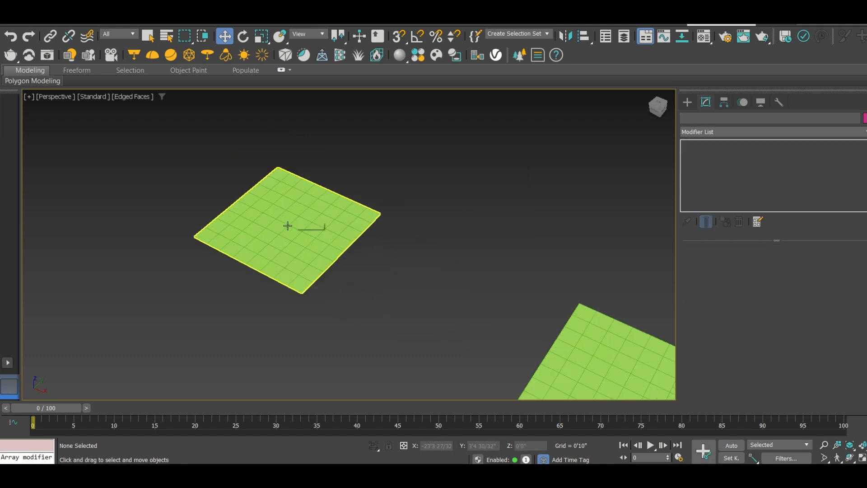
scroll(279, 211, "up", 4)
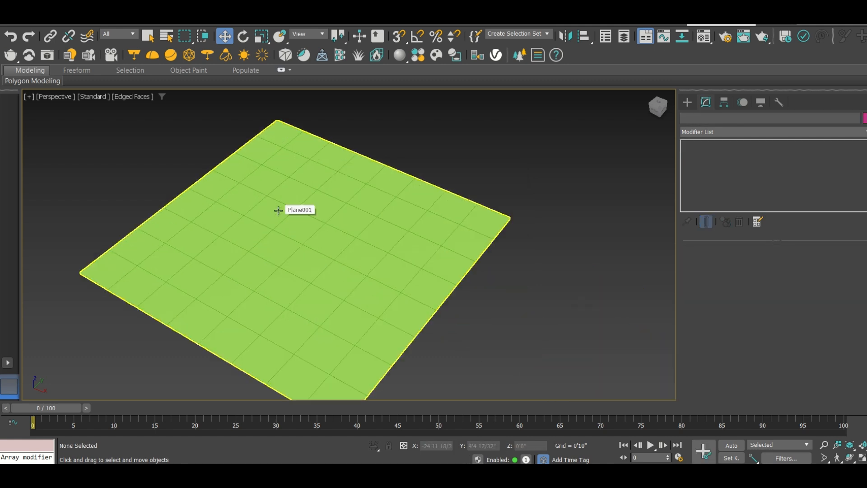
left_click(316, 208)
scroll(320, 204, "down", 3)
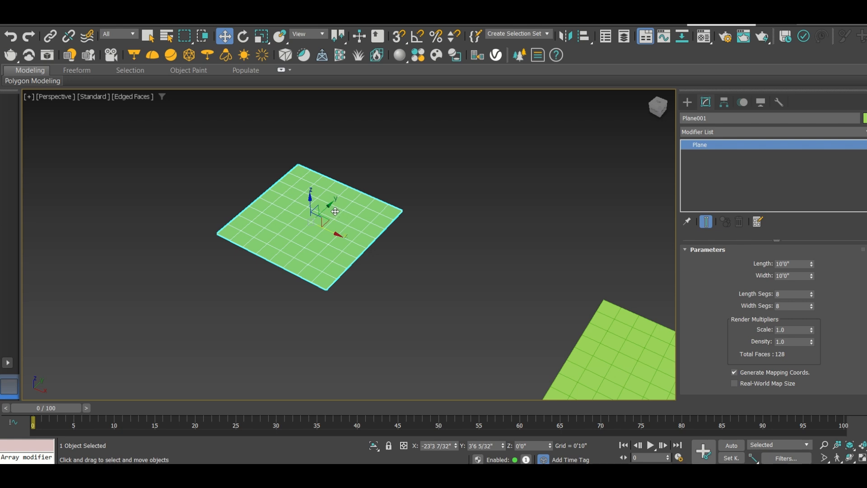
right_click(336, 211)
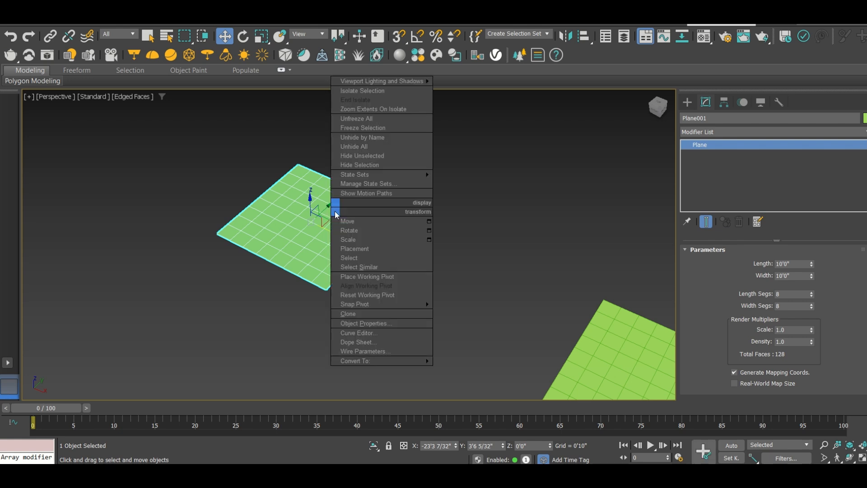
mouse_move(380, 361)
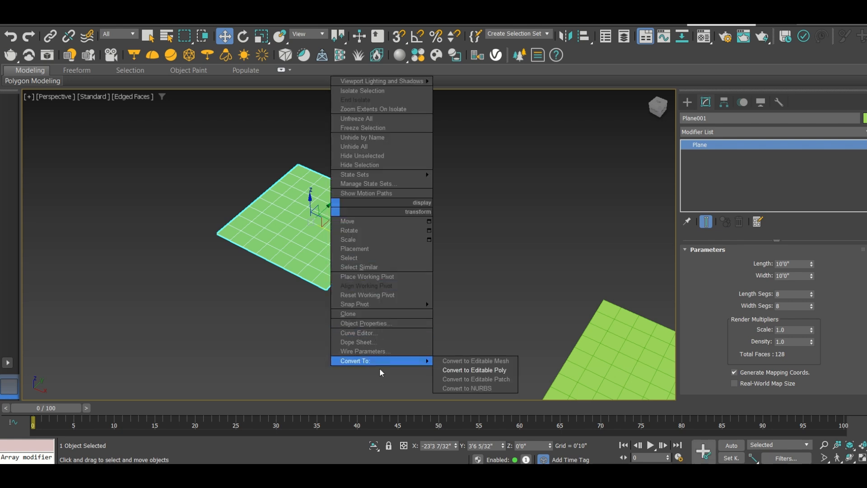
left_click(463, 371)
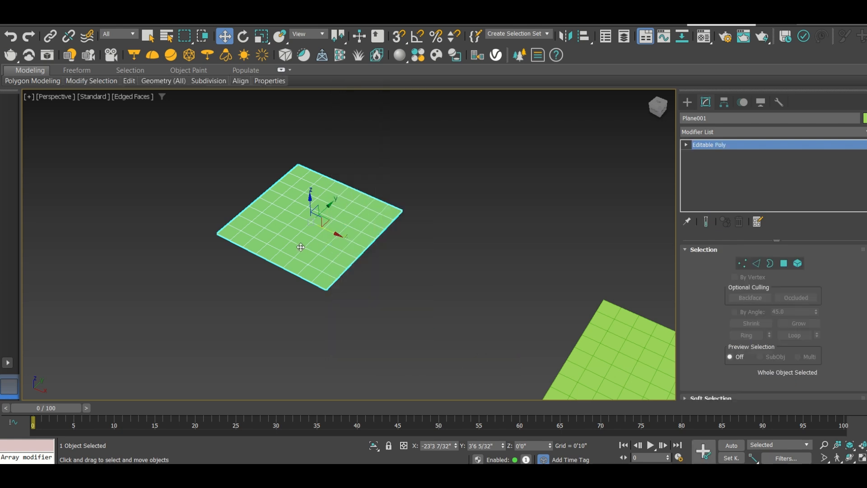
Switch to the Top view and frame the converted plane
key("t")
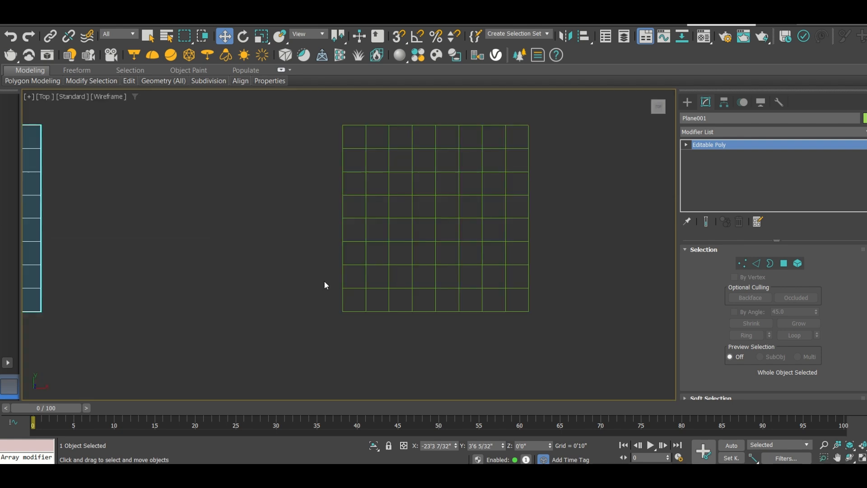
key("z")
scroll(312, 193, "down", 4)
scroll(316, 201, "up", 3)
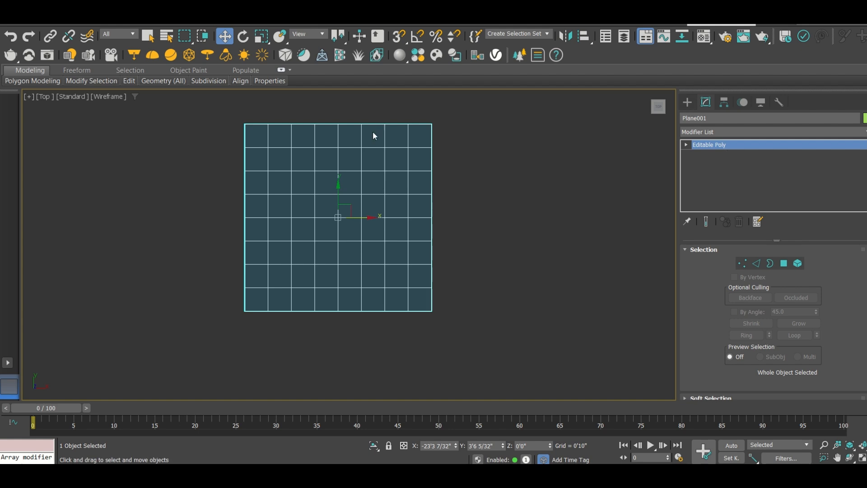
middle_click_drag(400, 184, 360, 199)
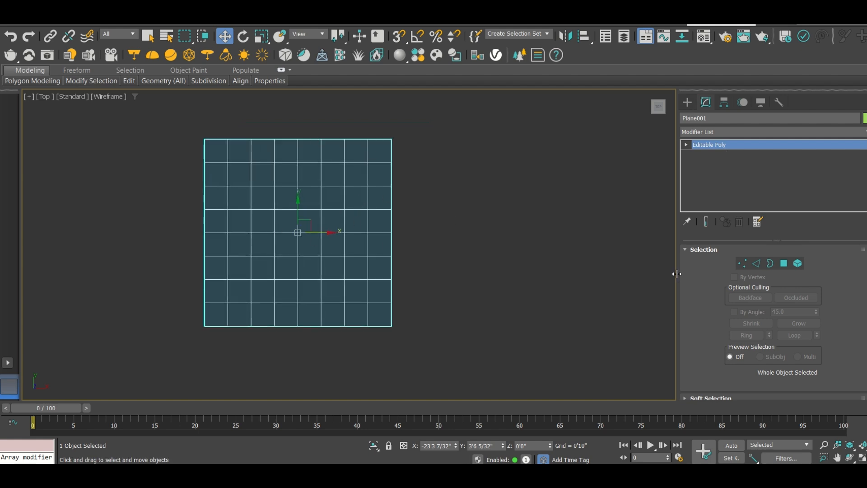
Enter the Polygon sub-object level of the Editable Poly and select all the plane's polygons
left_click(783, 264)
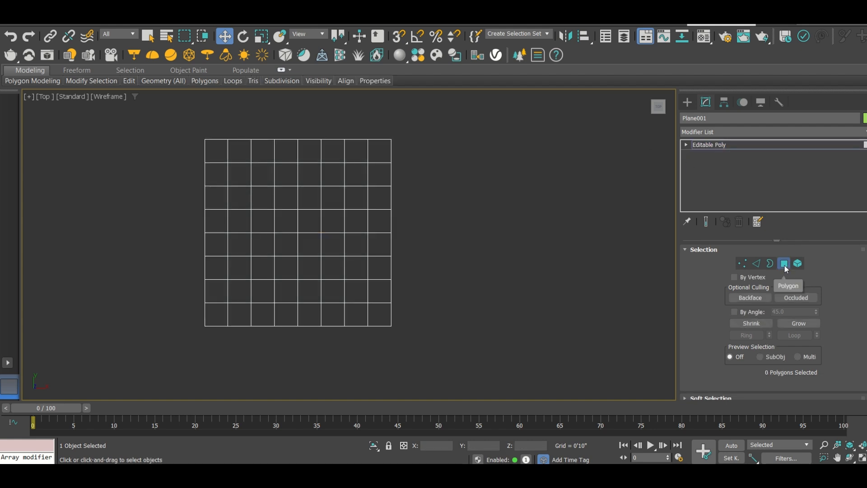
left_click(784, 265)
left_click(785, 266)
left_click(687, 144)
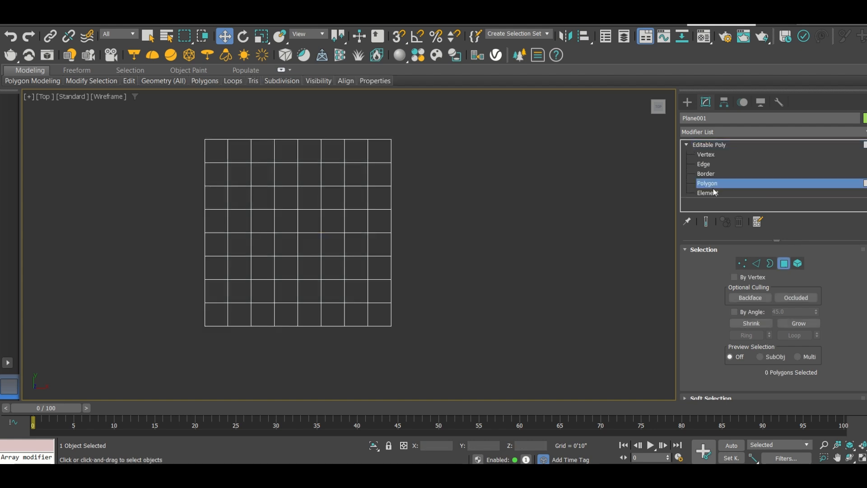
left_click(715, 184)
left_click(716, 184)
left_click_drag(416, 339, 155, 122)
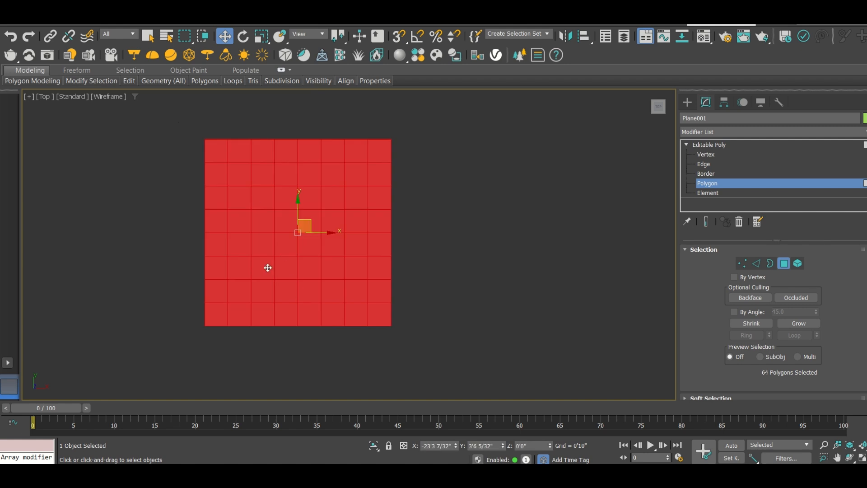
Return to the Top view and open the Generate Topology tool for the selected polygons
middle_click_drag(262, 252, 285, 229, "alt")
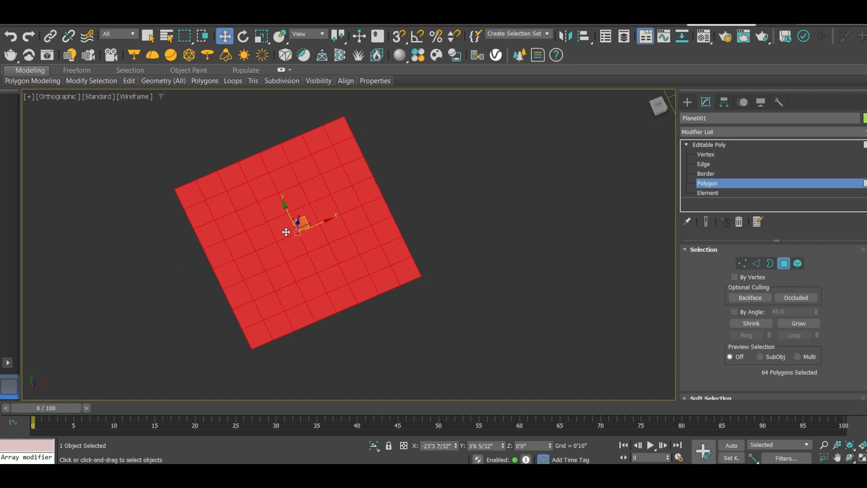
key("t")
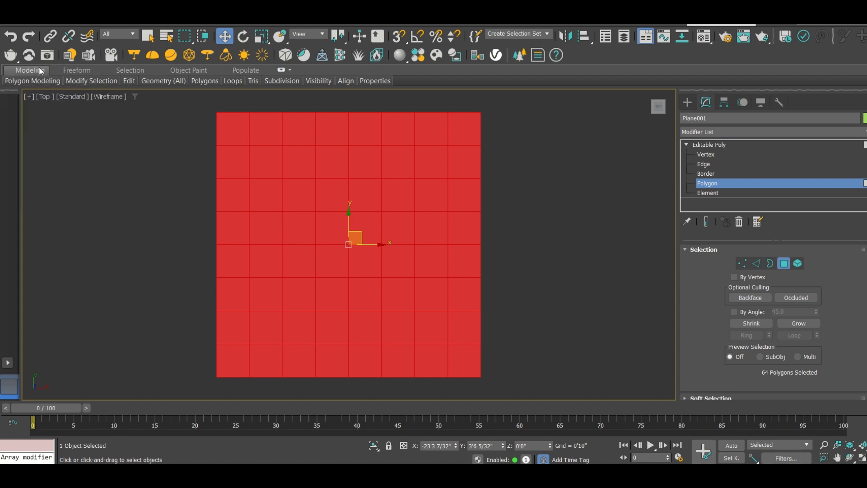
mouse_move(37, 81)
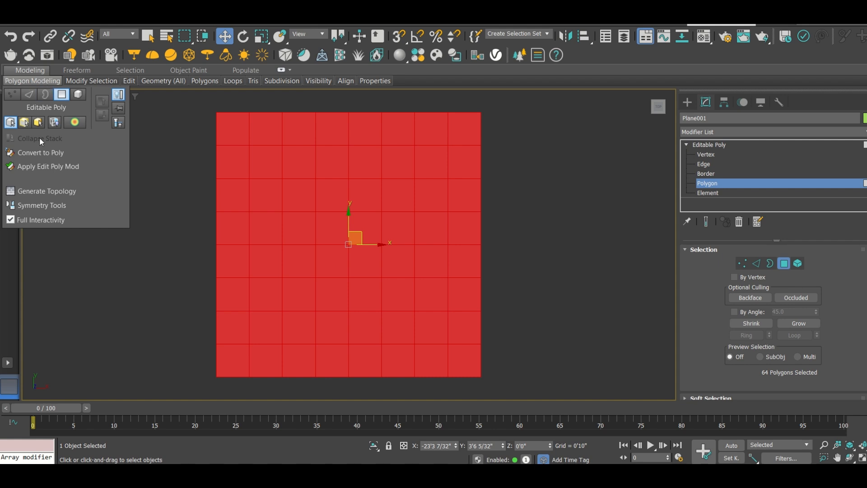
left_click(55, 191)
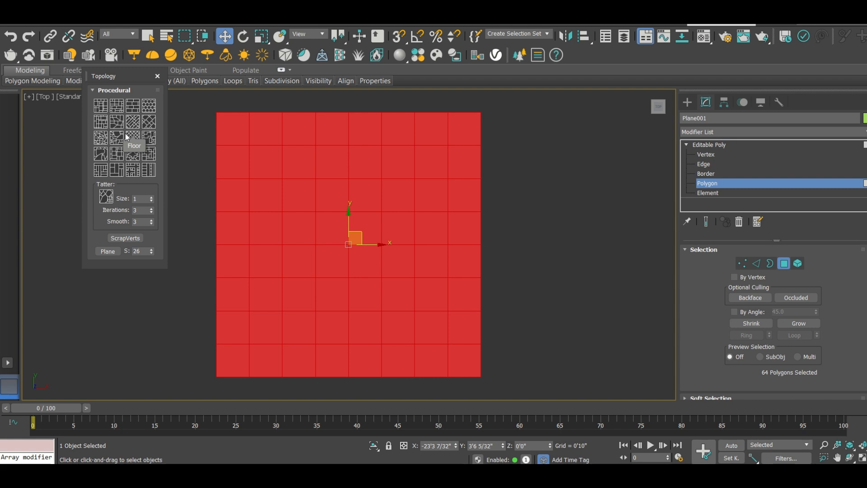
Try the irregular rounded-cell topology pattern, undo it, and apply the angular pattern with straight and diagonal cuts instead
left_click(101, 140)
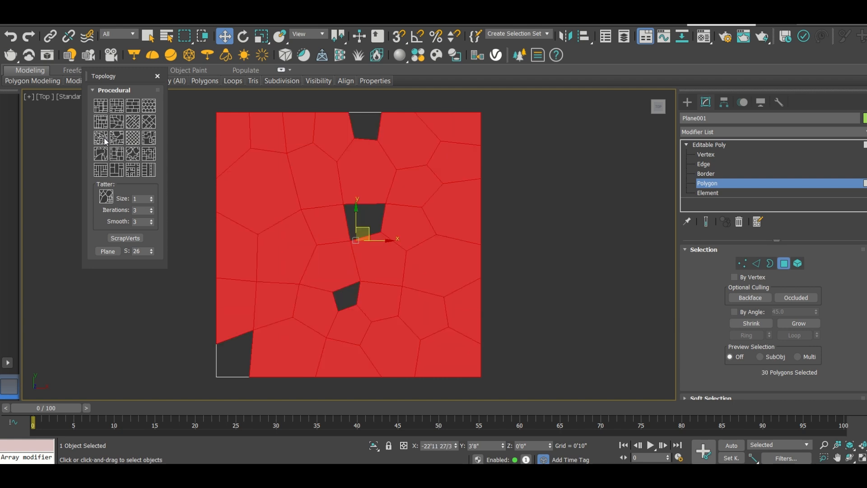
key("ctrl+z")
left_click(118, 127)
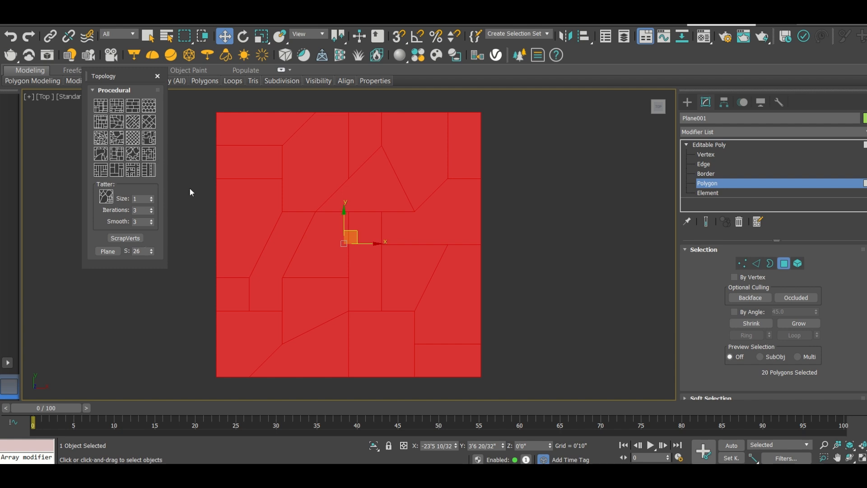
Close the topology tool, clear the polygon selection and leave sub-object editing on the first plane
left_click(157, 76)
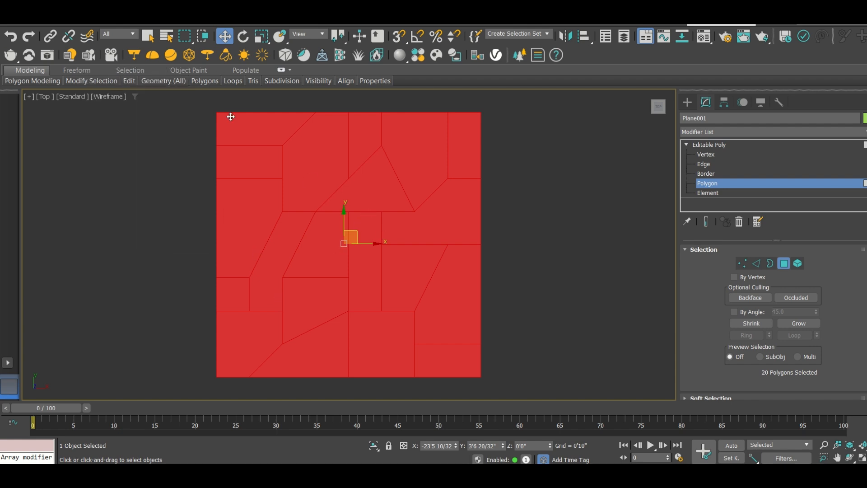
middle_click_drag(244, 246, 310, 179, "alt")
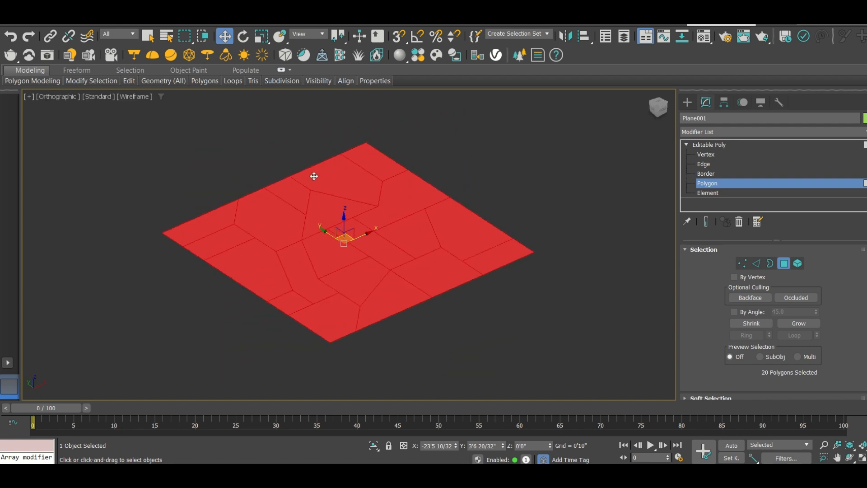
left_click(278, 146)
scroll(320, 226, "up", 5)
scroll(294, 228, "down", 4)
middle_click_drag(530, 206, 292, 290)
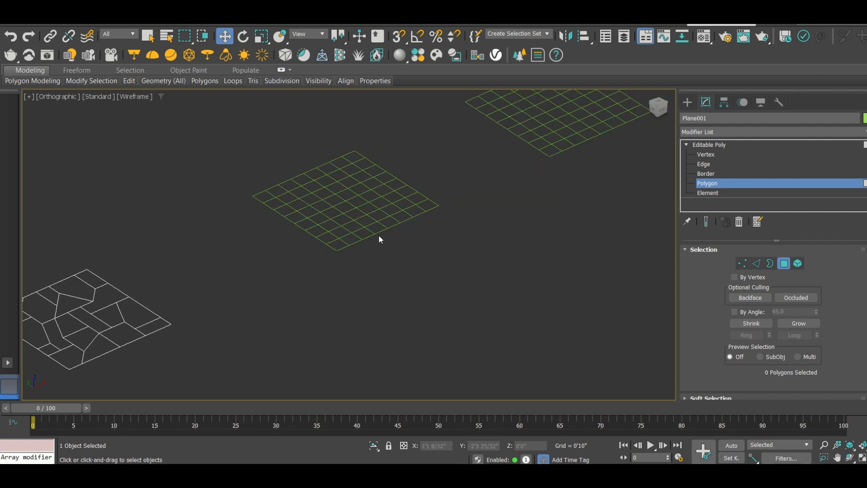
left_click(687, 102)
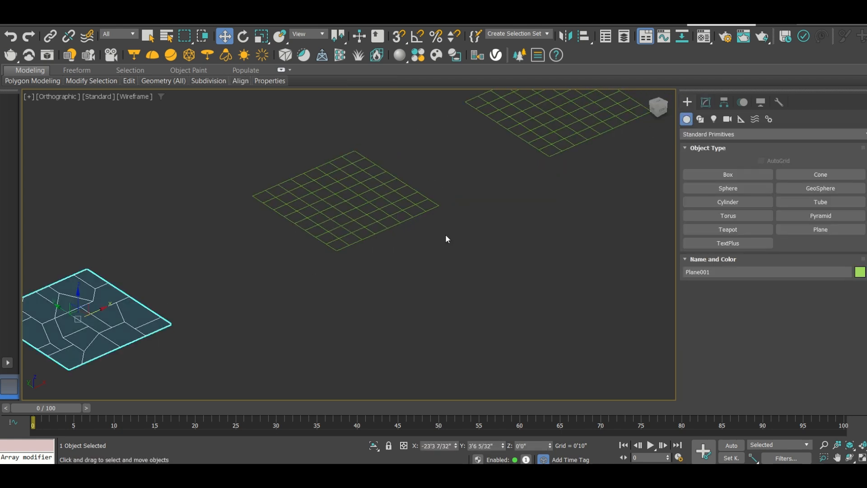
Convert the second plane to Editable Poly and select all its polygons at the Polygon sub-object level
left_click(388, 218)
right_click(290, 187)
mouse_move(374, 338)
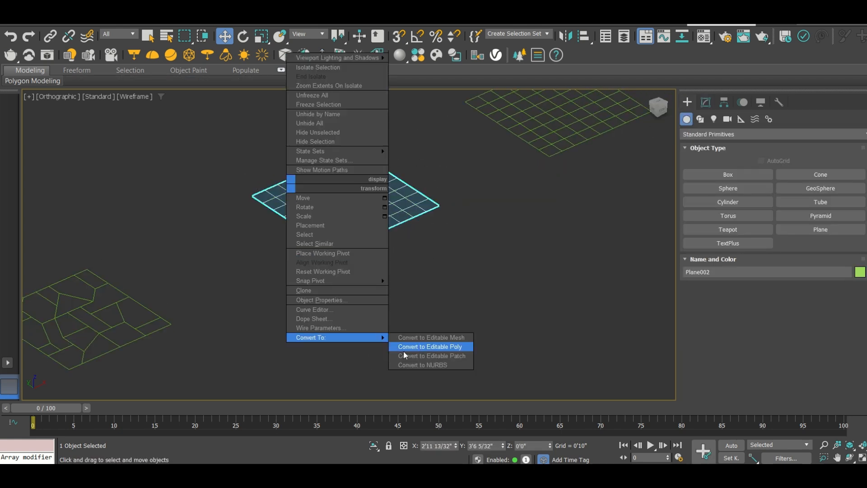
left_click(418, 346)
left_click(784, 264)
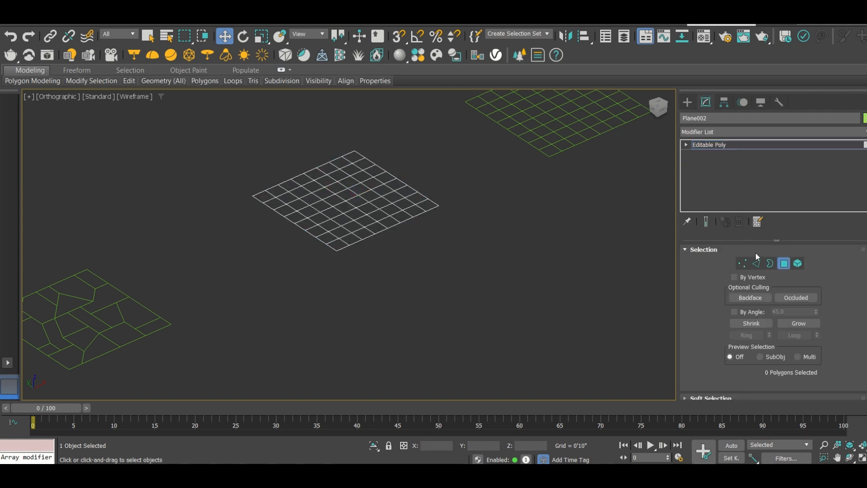
left_click_drag(447, 248, 242, 149)
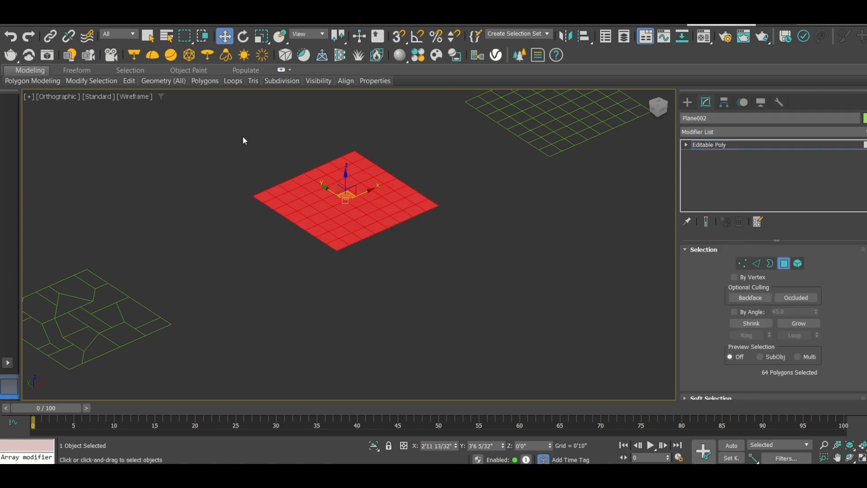
Generate the diagonal topology pattern of mixed large and small rectangles on the second plane's selected polygons, and close the topology tool
left_click(32, 82)
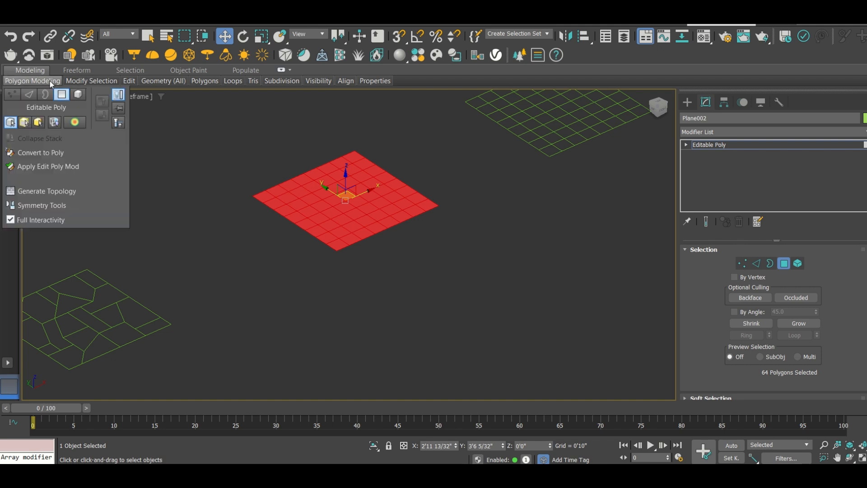
left_click(45, 191)
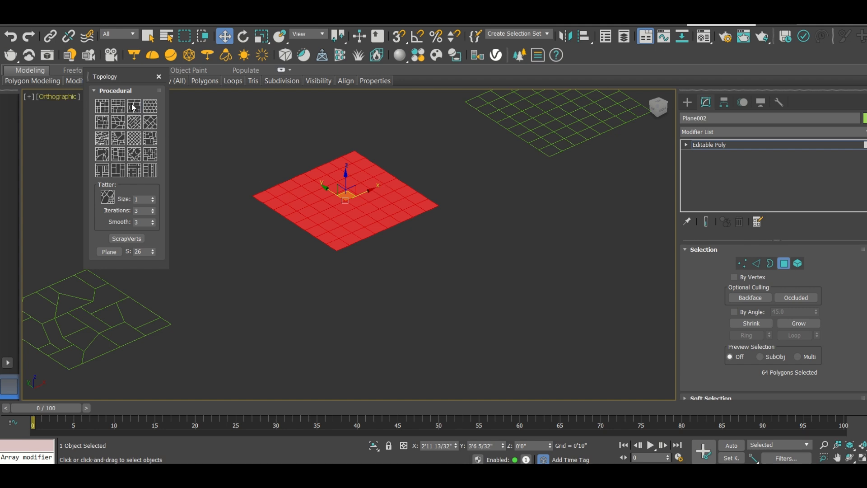
left_click(150, 122)
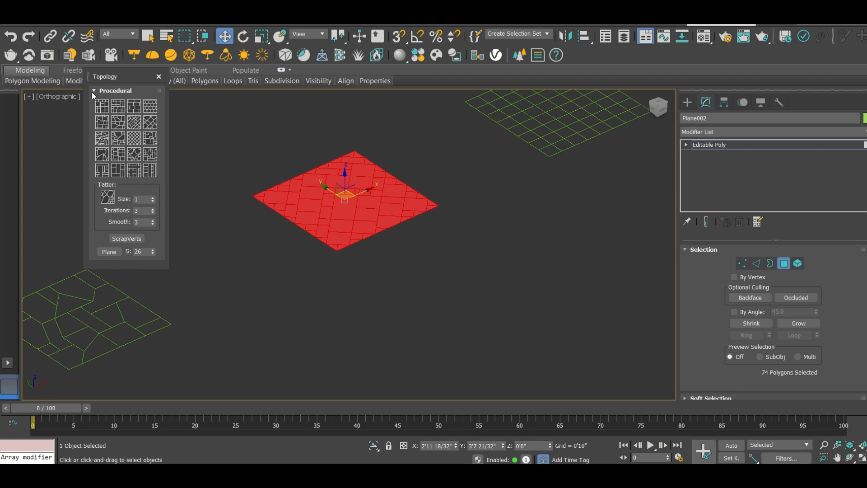
mouse_move(159, 80)
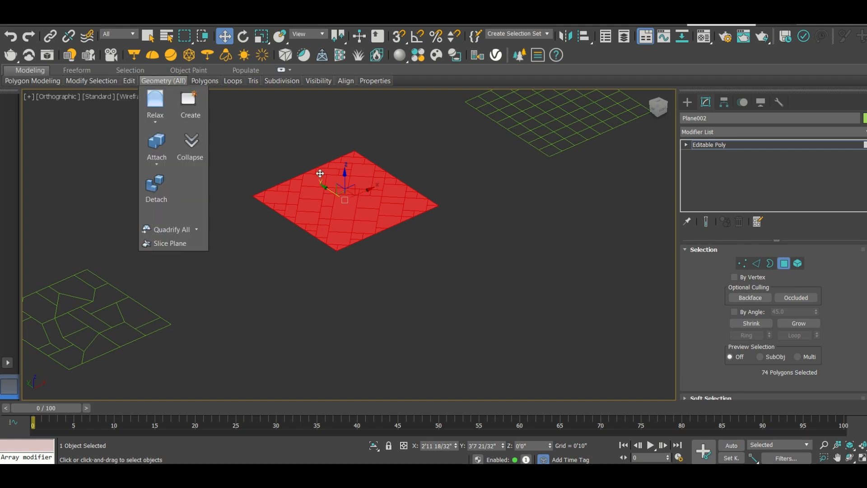
Examine the diagonal rectangle pattern on the second plane up close and from above
scroll(316, 176, "up", 4)
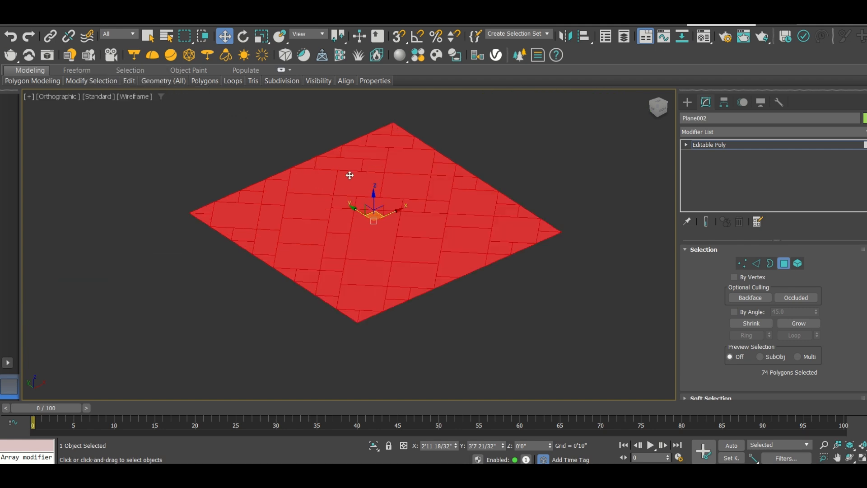
scroll(397, 189, "up", 2)
scroll(334, 230, "down", 2)
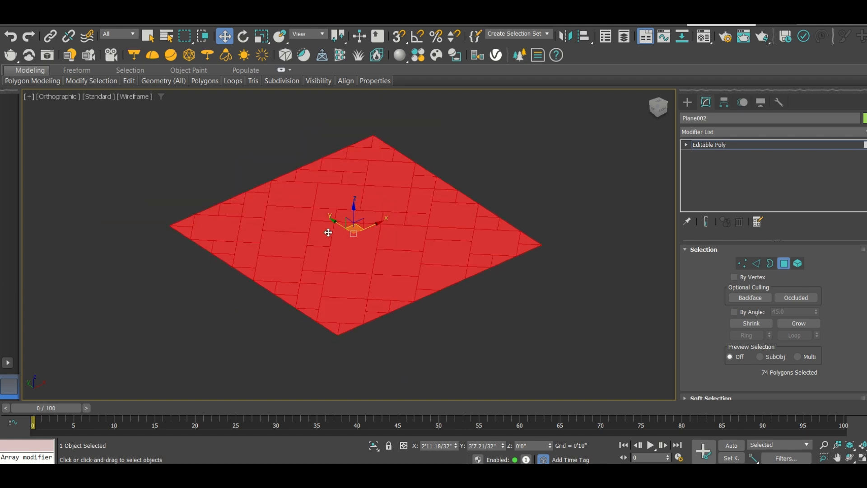
middle_click_drag(325, 229, 308, 263, "alt")
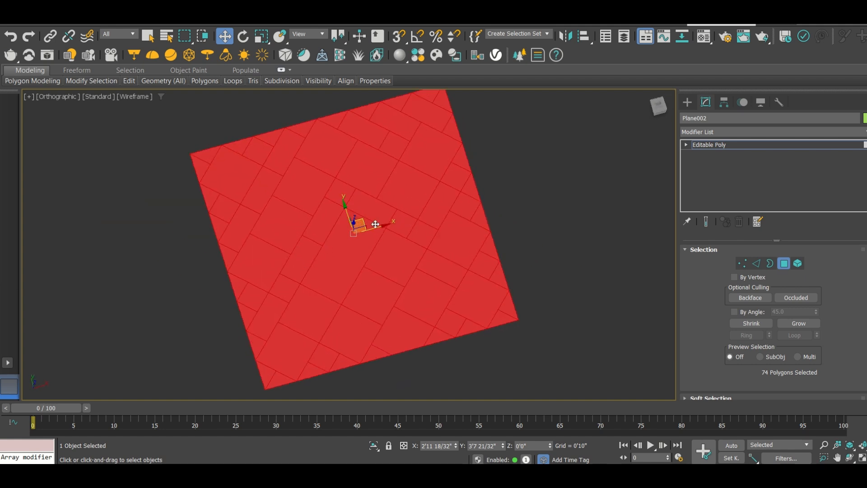
left_click_drag(376, 223, 337, 226)
scroll(339, 226, "down", 3)
scroll(344, 225, "up", 4)
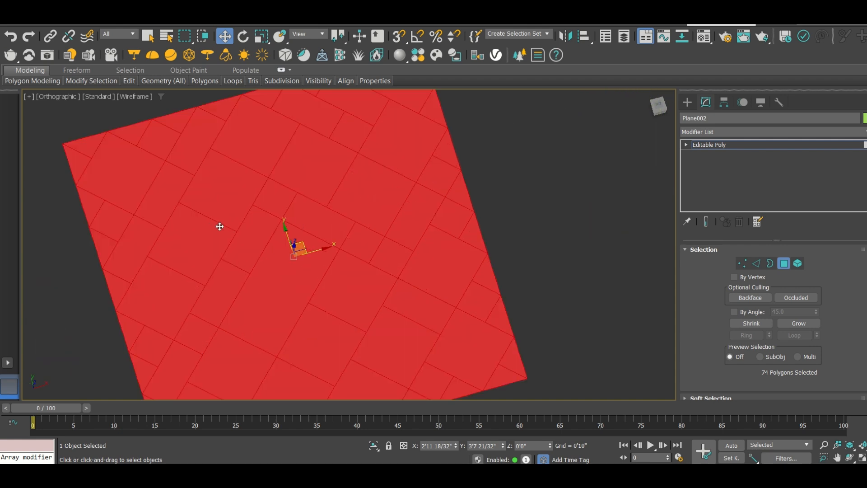
scroll(216, 226, "down", 3)
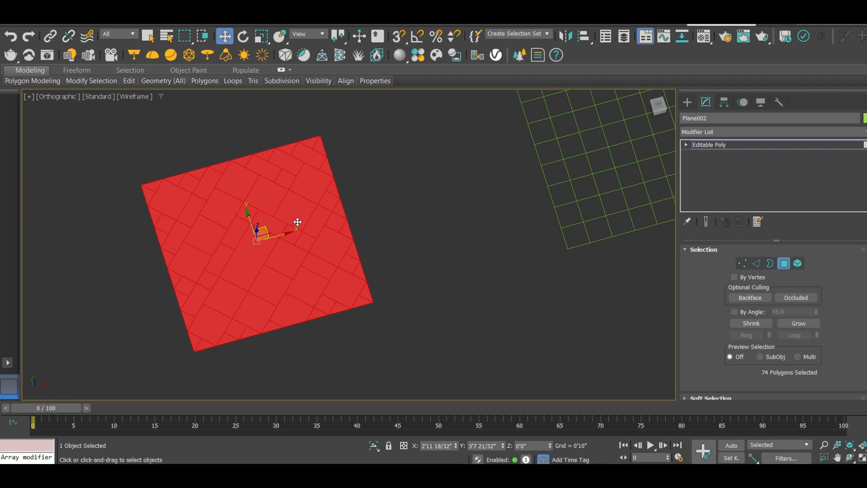
scroll(248, 216, "down", 2)
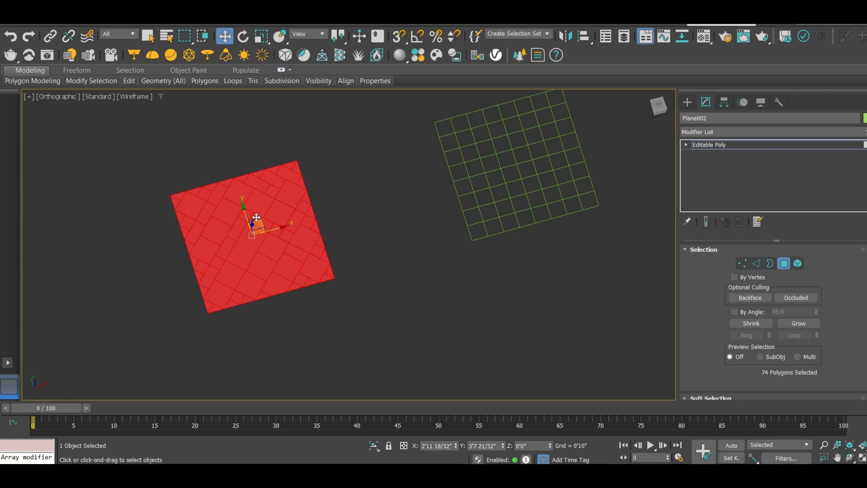
Clear the second plane's polygon selection and leave its sub-object editing
middle_click_drag(405, 244, 291, 280)
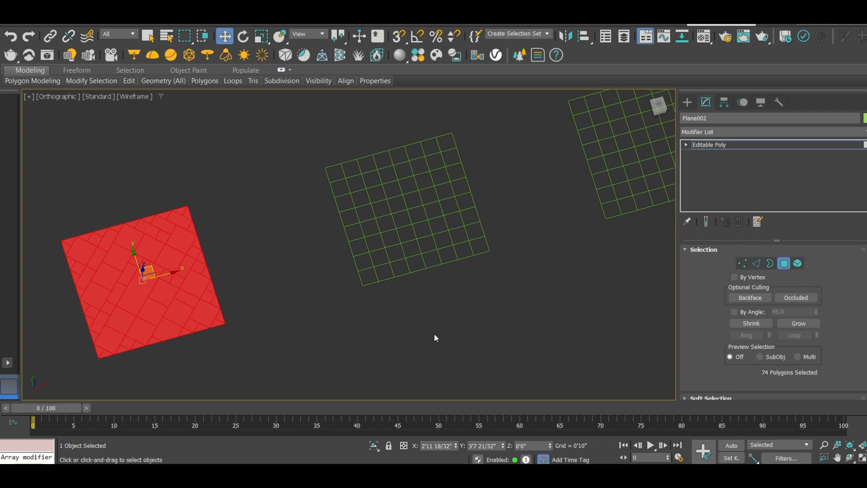
left_click_drag(347, 133, 338, 131)
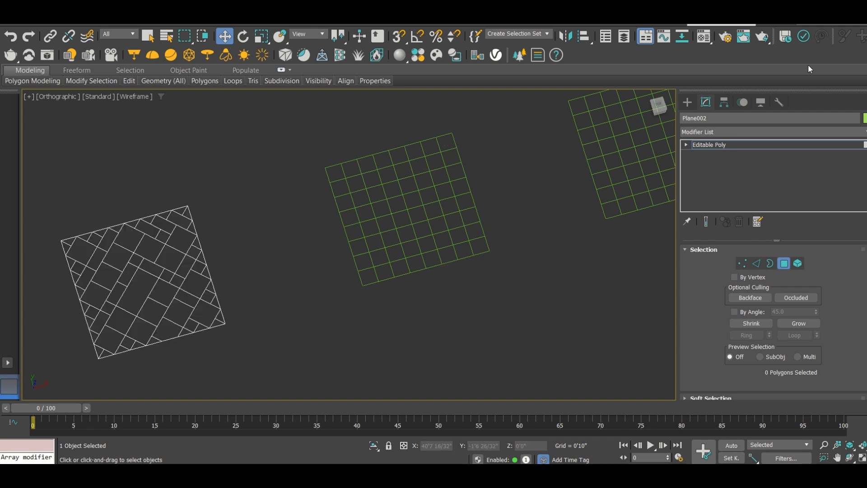
left_click(687, 102)
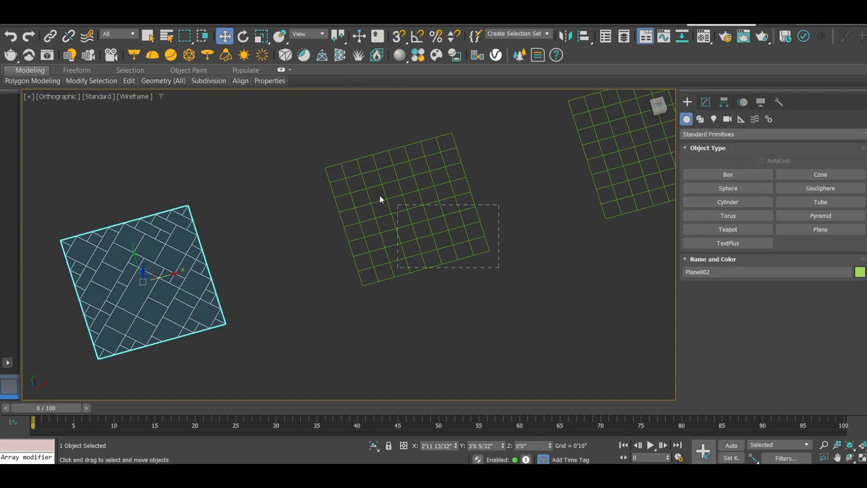
Convert the third plane to Editable Poly and select all its polygons at the Polygon sub-object level
left_click_drag(318, 134, 317, 134)
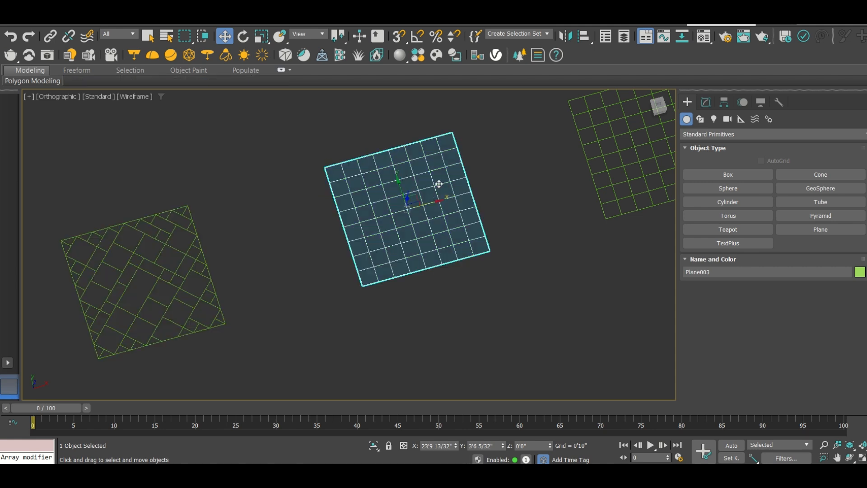
right_click(435, 156)
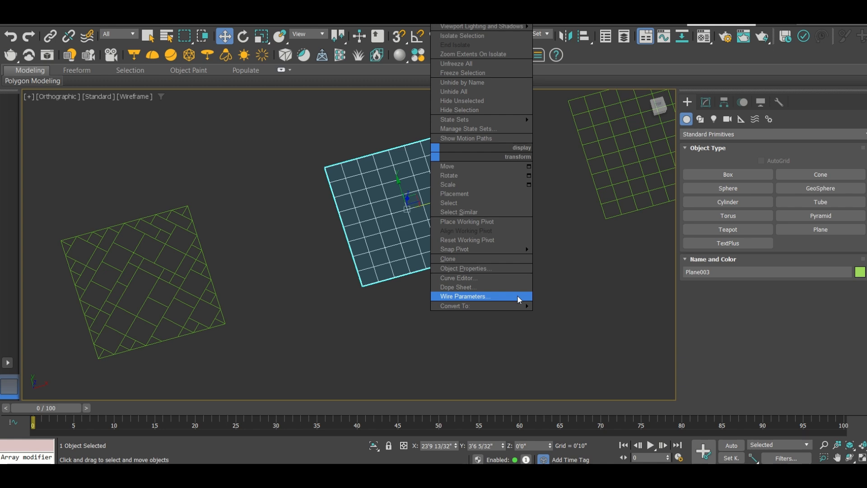
mouse_move(495, 310)
left_click(559, 315)
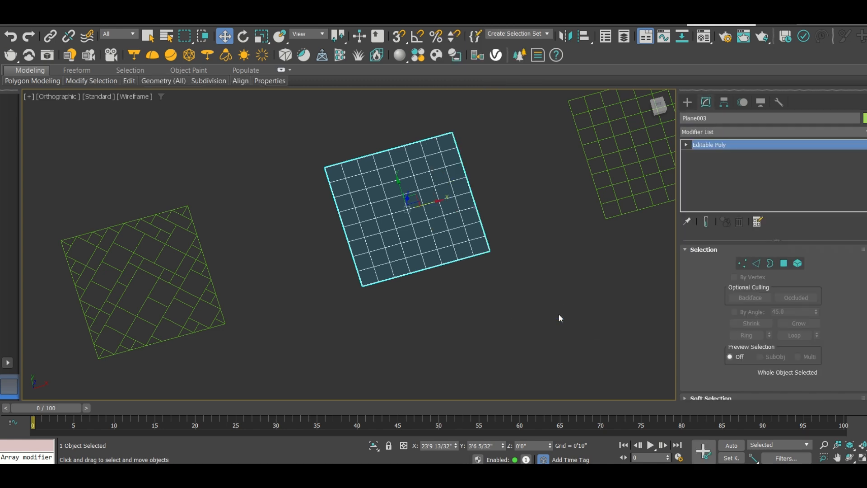
left_click(784, 263)
left_click_drag(500, 287, 258, 118)
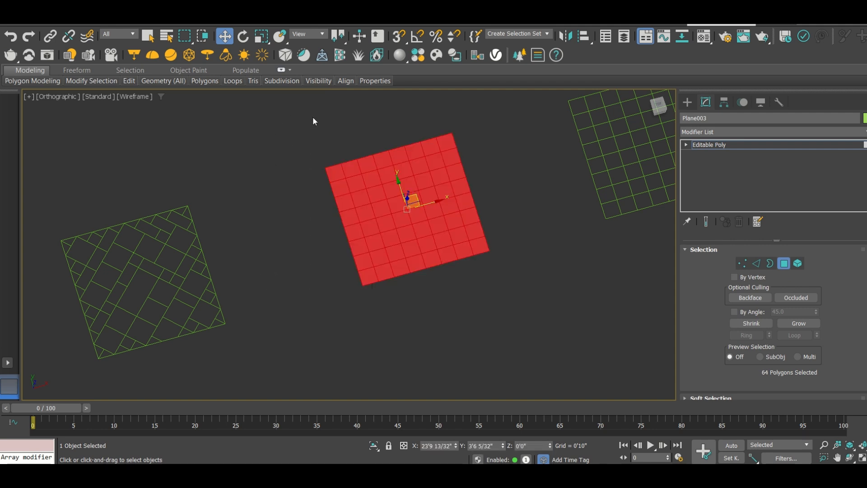
Generate the diagonal diamond-lattice topology on the third plane, undoing the repeated applications before applying it once more, and deselect its polygons
left_click(21, 84)
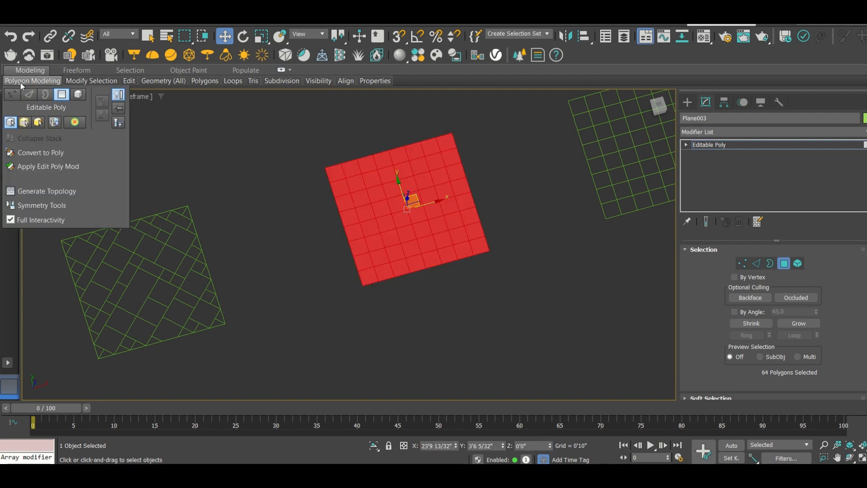
left_click(45, 197)
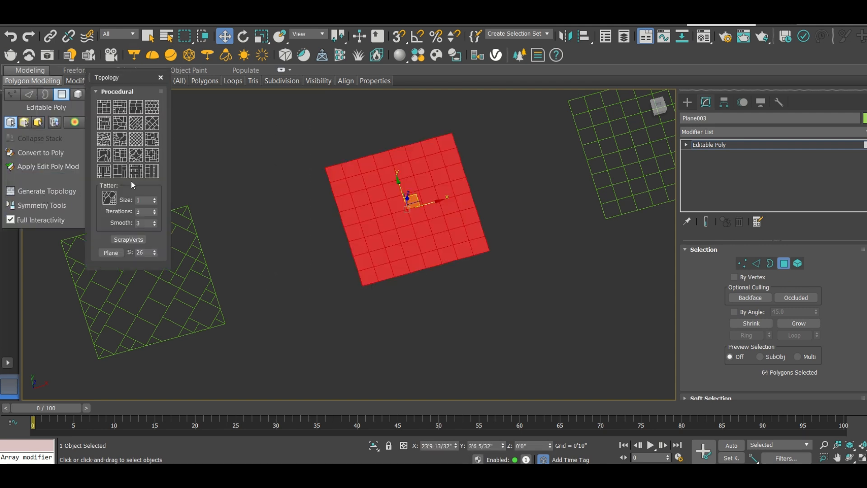
left_click(141, 141)
left_click(141, 142)
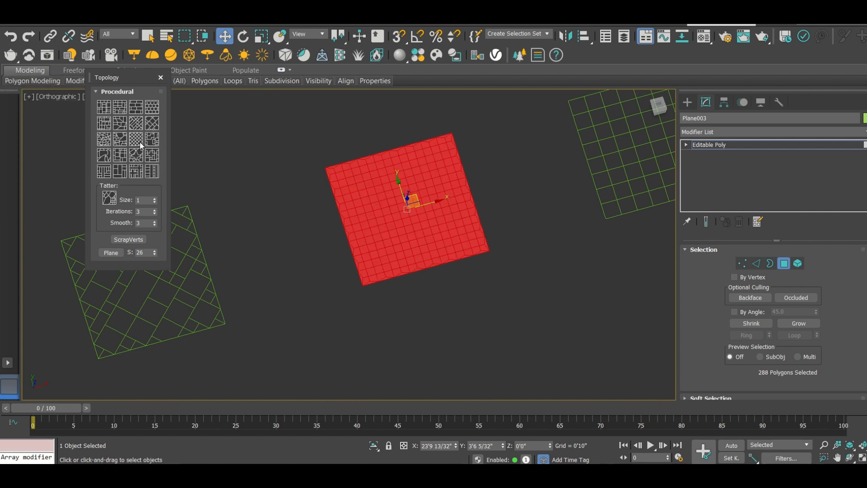
key("ctrl+z")
key("ctrl+z")
left_click(140, 143)
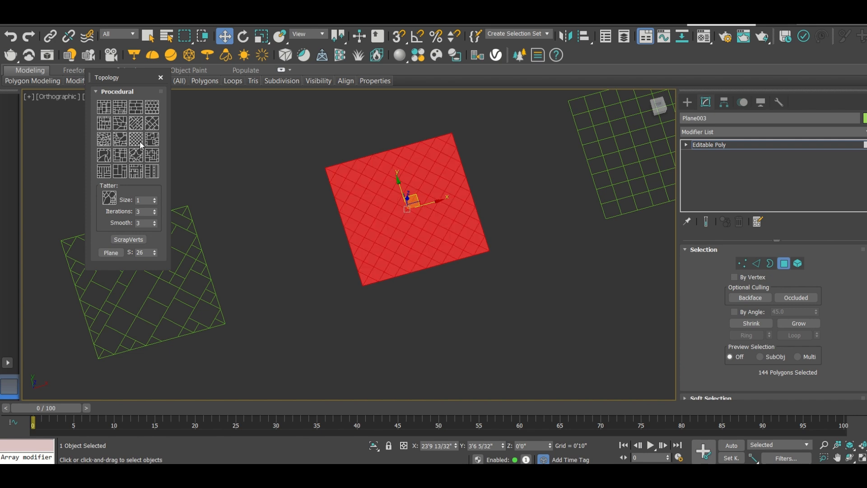
left_click(160, 79)
left_click(335, 104)
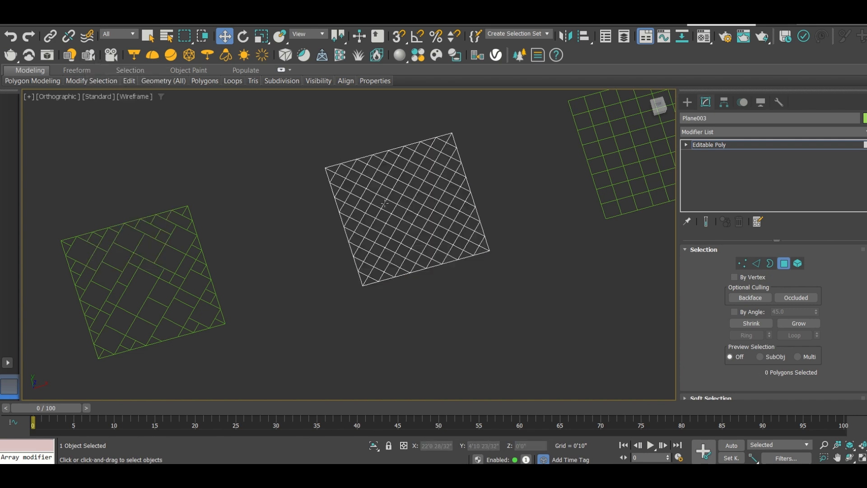
Examine the third plane's diamond lattice alongside the neighbouring panels
scroll(454, 237, "down", 2)
scroll(453, 237, "down", 3)
scroll(417, 232, "up", 5)
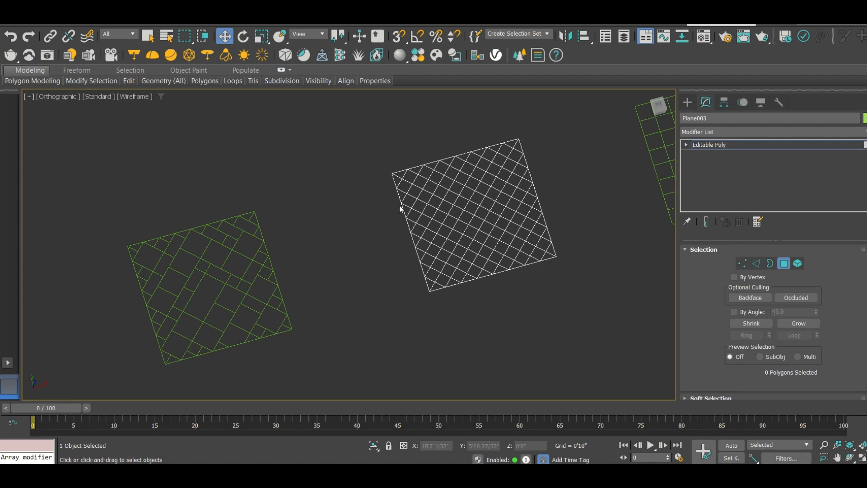
scroll(379, 214, "down", 3)
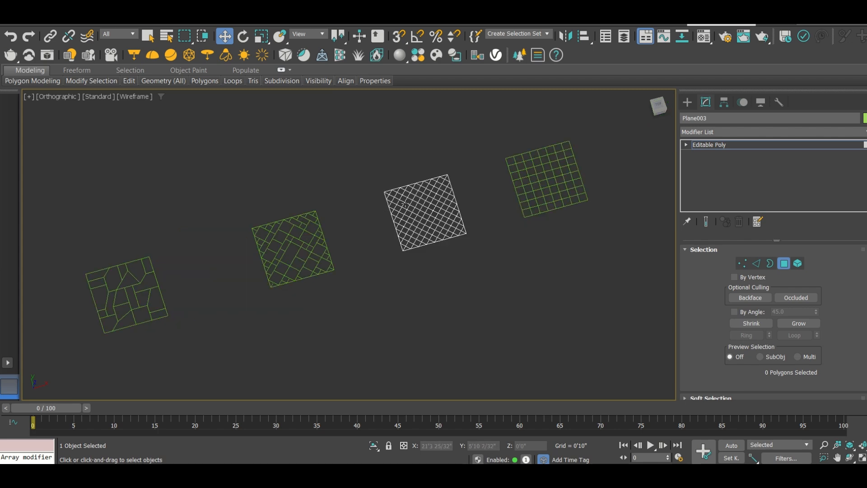
scroll(408, 207, "up", 3)
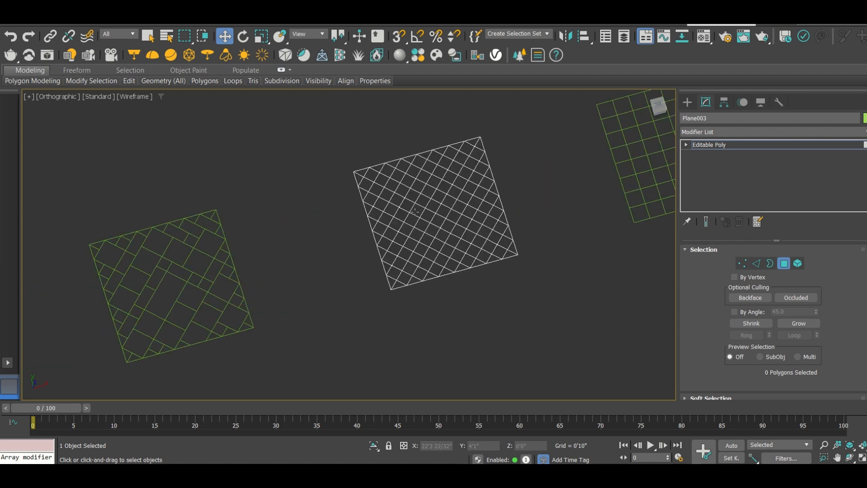
scroll(352, 205, "up", 3)
scroll(314, 205, "down", 4)
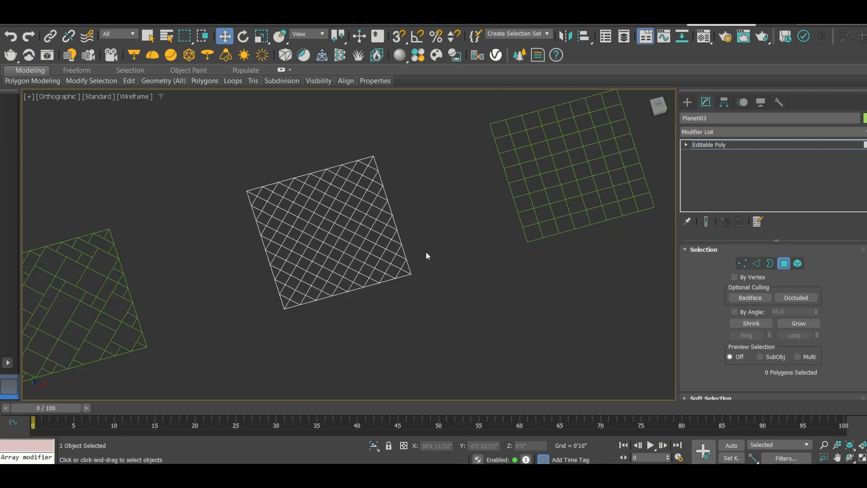
Leave the third plane, convert the fourth plane to Editable Poly and enter its Polygon sub-object level
middle_click_drag(401, 248, 311, 260)
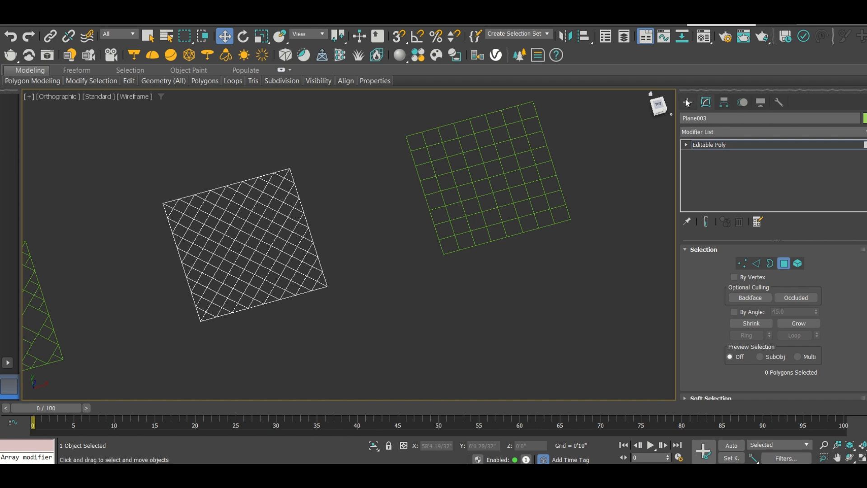
left_click(687, 102)
left_click_drag(408, 116, 399, 96)
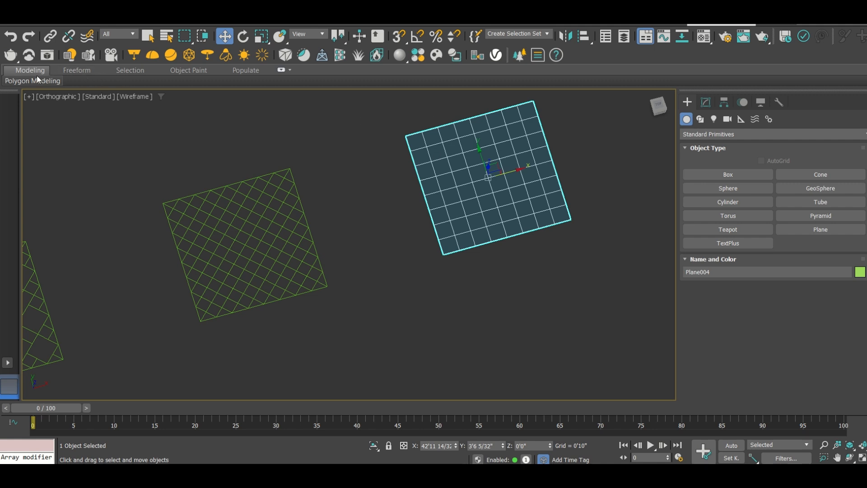
mouse_move(39, 81)
right_click(482, 137)
mouse_move(560, 284)
left_click(600, 295)
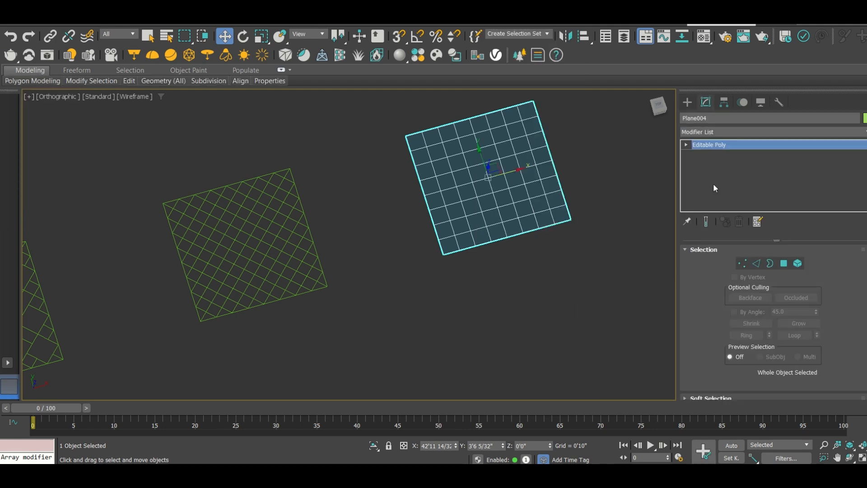
left_click(785, 263)
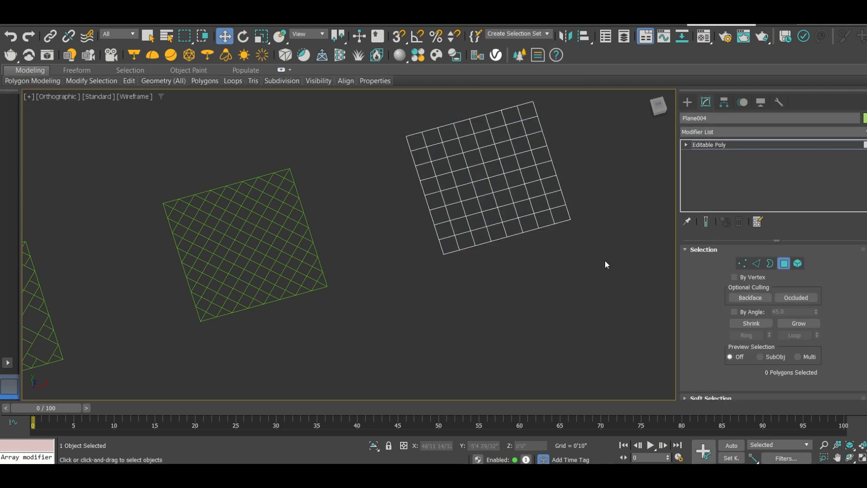
Select all polygons of the fourth plane, generate the diagonal diamond-lattice topology on them, and deselect the polygons
left_click_drag(525, 197, 399, 97)
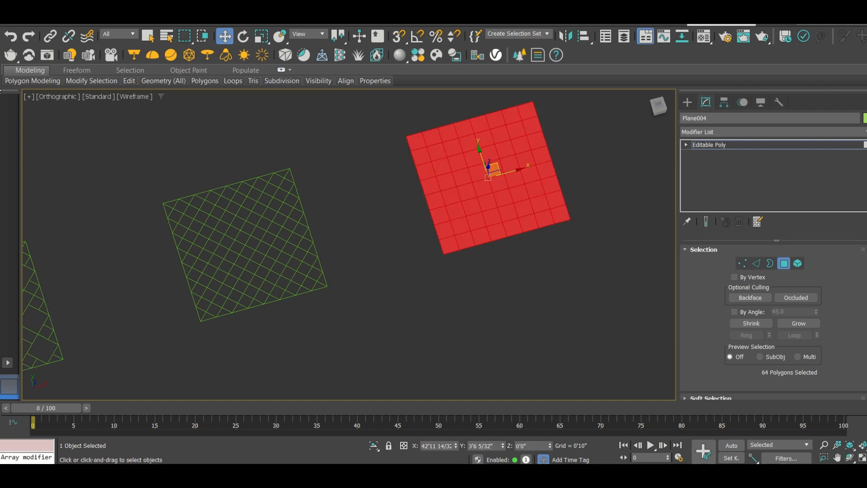
mouse_move(25, 82)
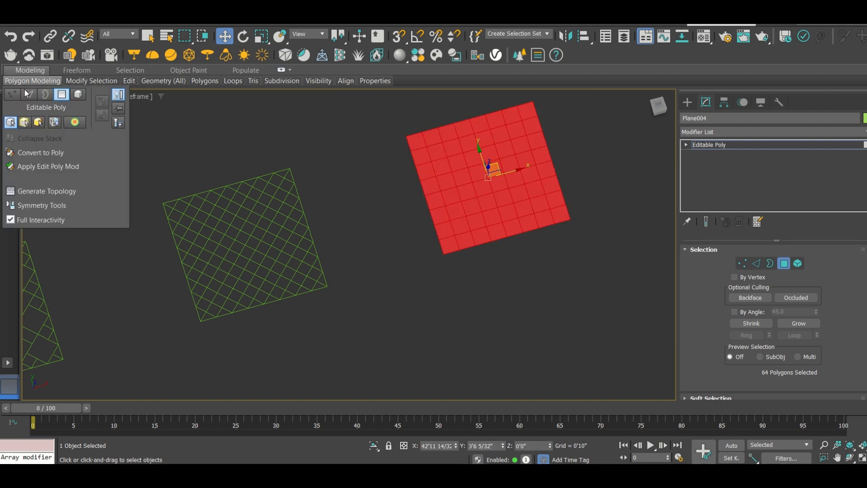
left_click(45, 193)
left_click(140, 142)
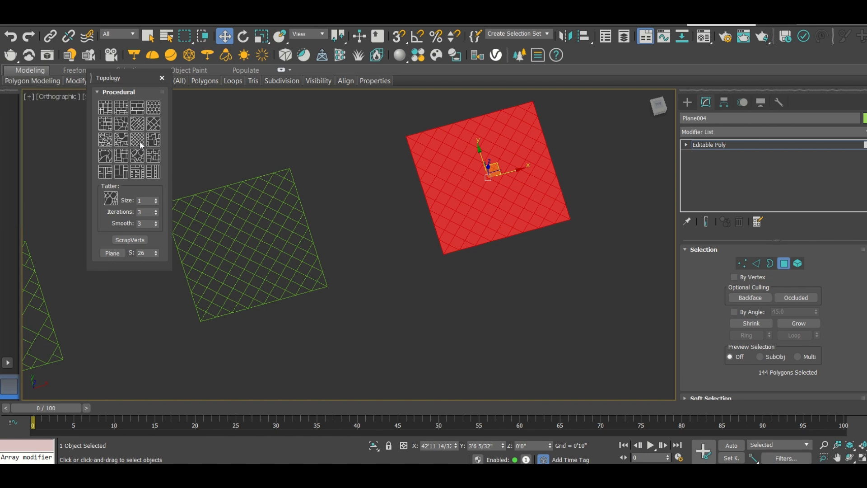
left_click(162, 78)
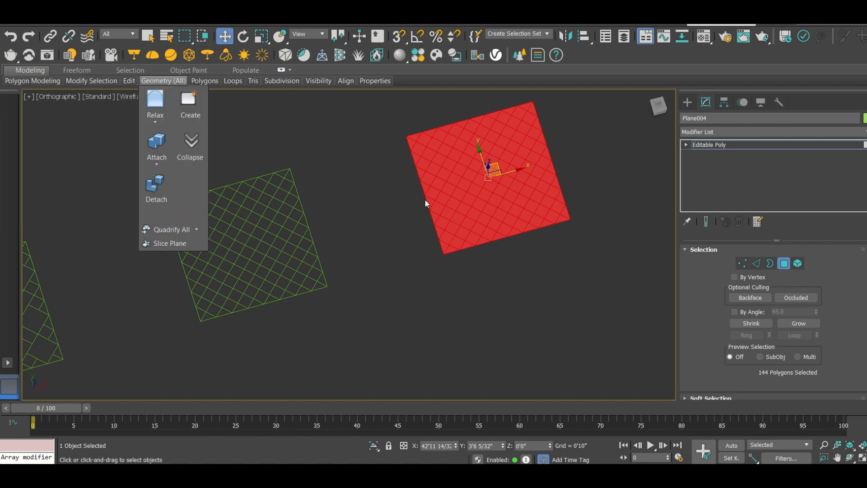
left_click(403, 215)
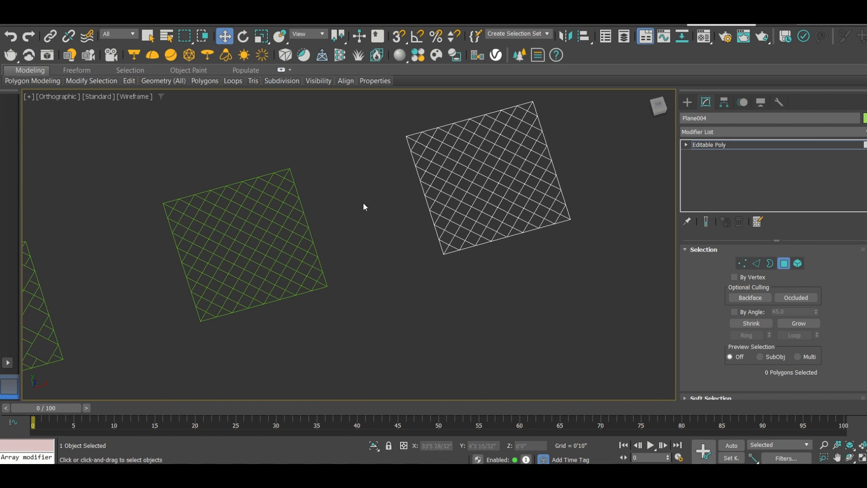
Fit all four panels in the Top view, leave the fourth plane's Polygon level and deselect the plane
scroll(503, 213, "down", 5)
scroll(367, 276, "down", 2)
scroll(318, 281, "up", 8)
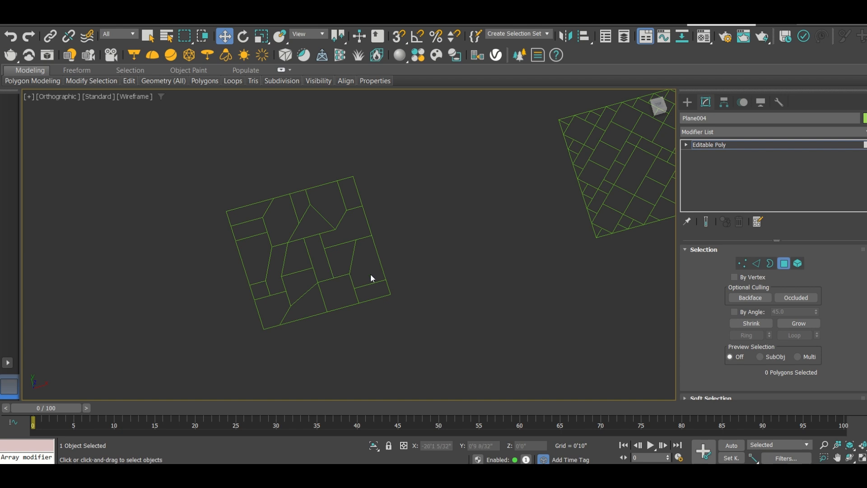
key("t")
key("z")
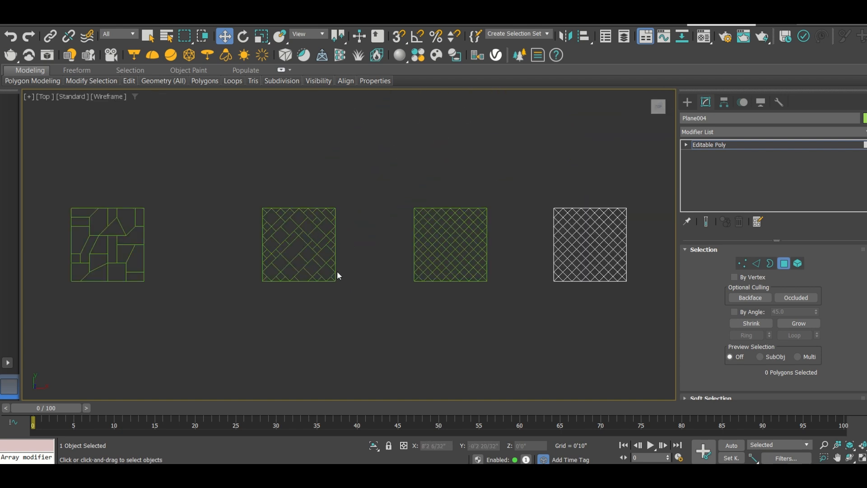
left_click(686, 102)
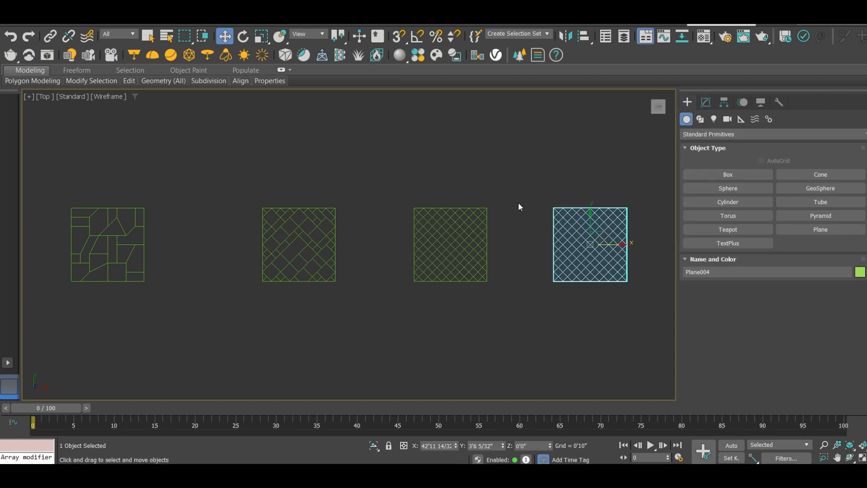
left_click(538, 234)
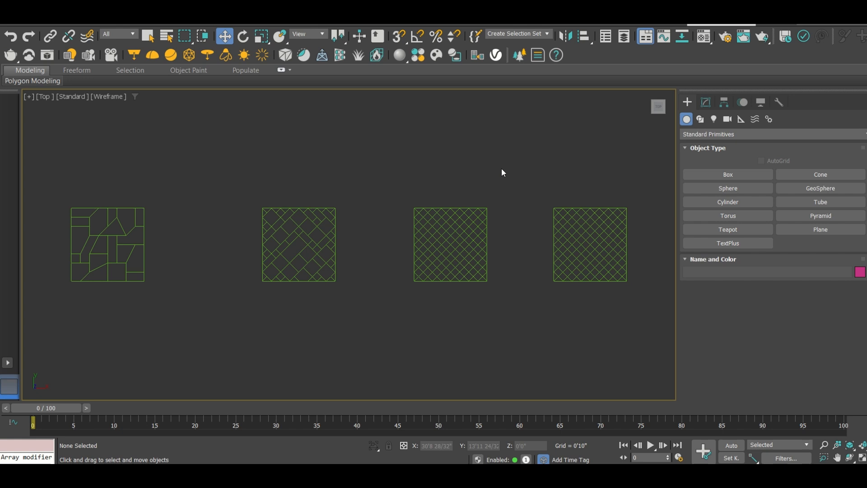
Select the first panel with the irregular pattern, enter its Polygon sub-object level and select all its polygons
scroll(534, 159, "down", 3)
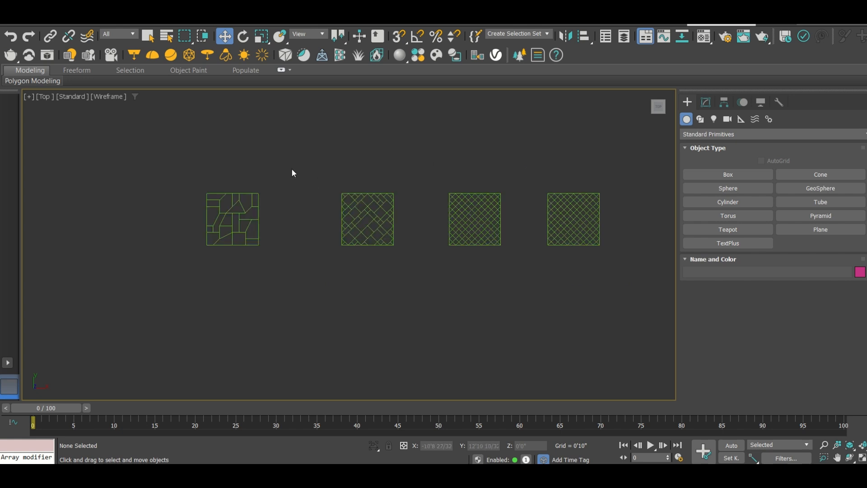
scroll(225, 217, "up", 5)
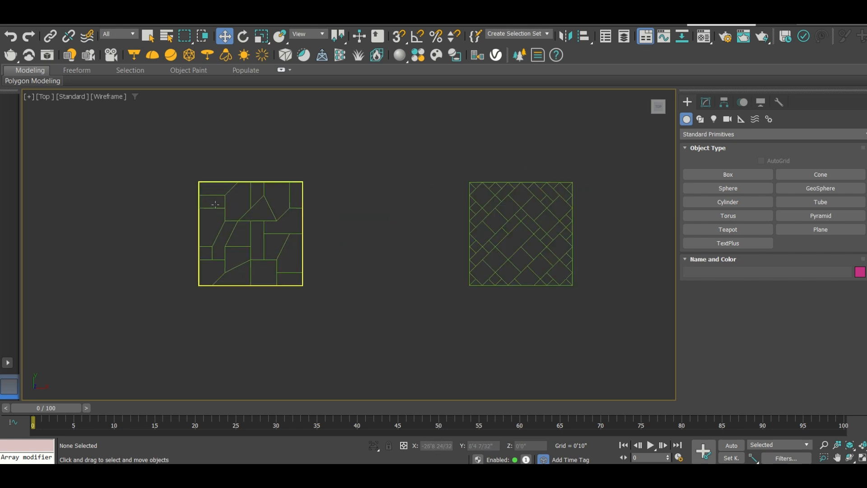
left_click(272, 207)
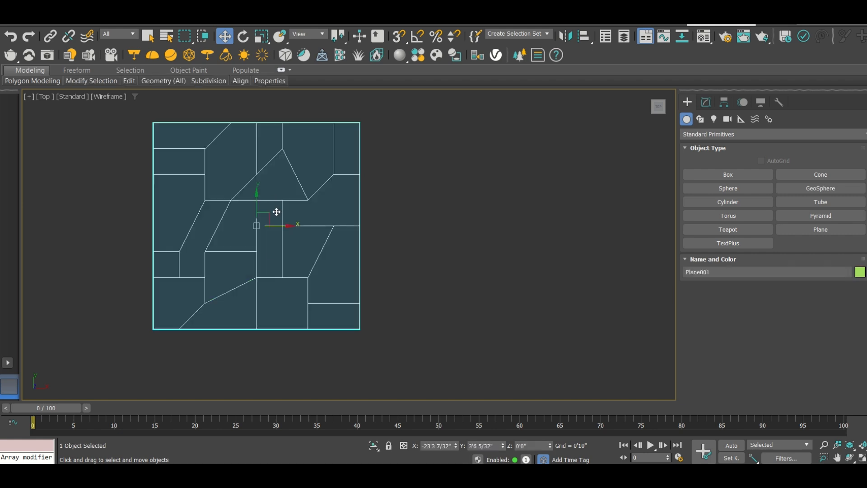
middle_click_drag(236, 271, 243, 218, "alt")
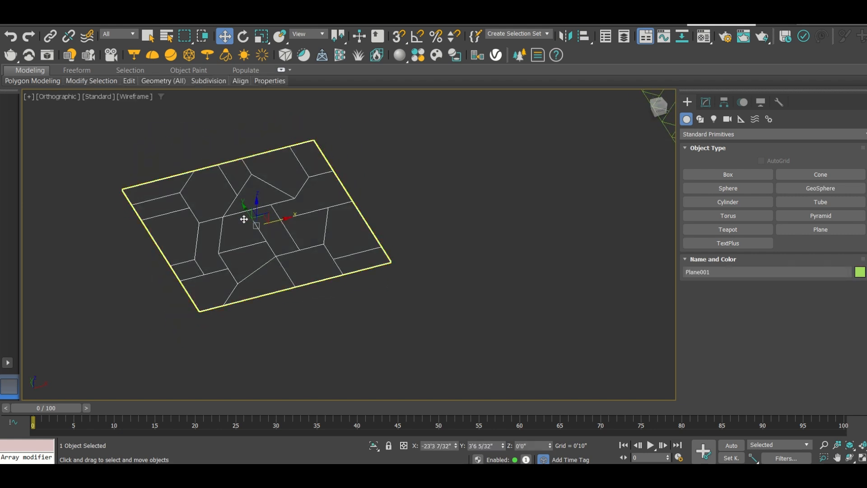
scroll(214, 166, "up", 2)
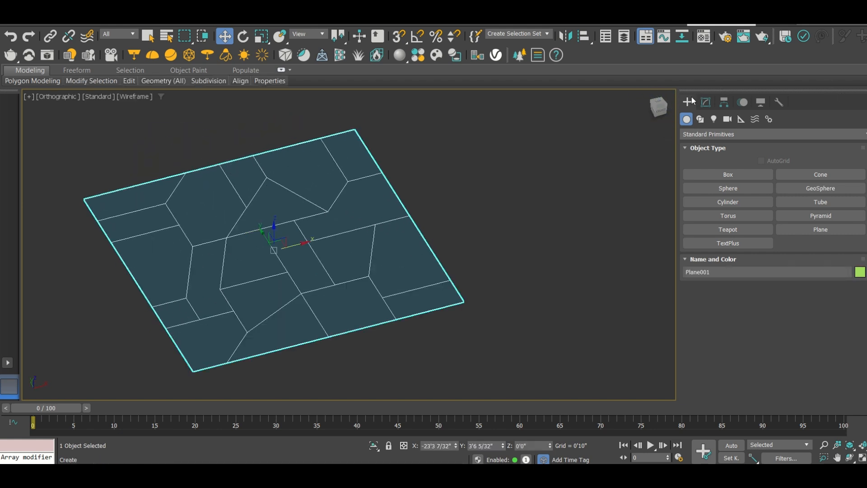
left_click(705, 103)
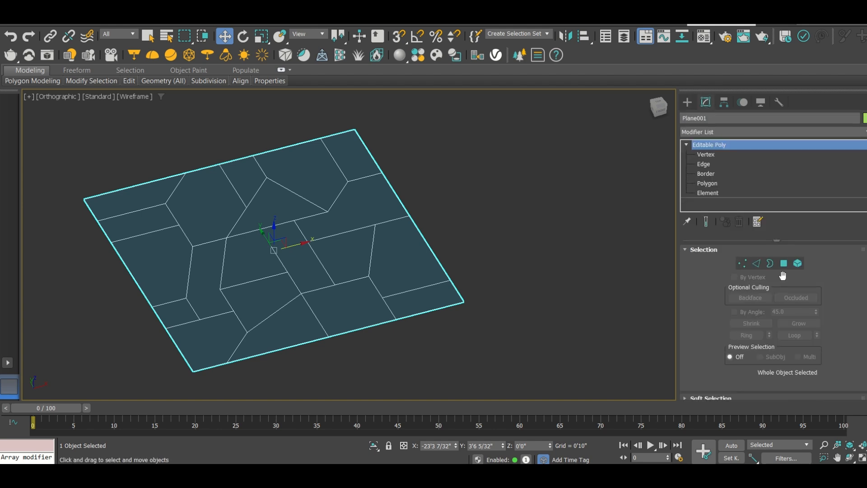
left_click(784, 264)
left_click_drag(437, 314, 96, 154)
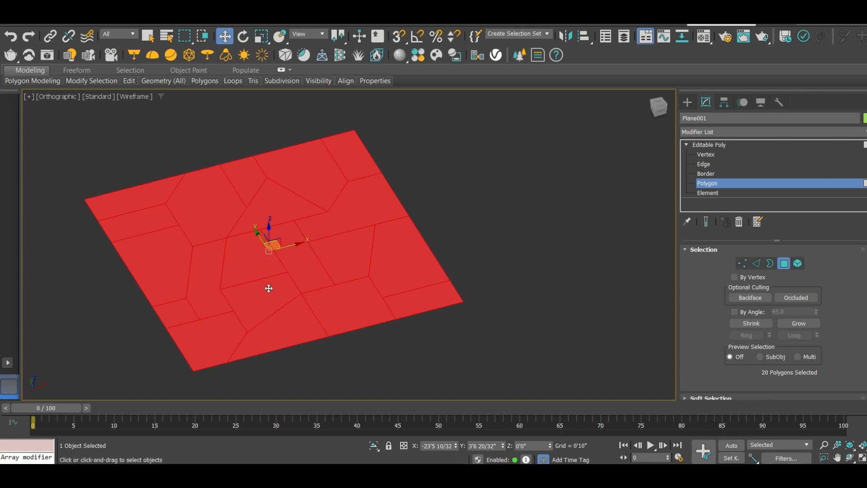
Start an Inset on the first panel's selected polygons and set its type to By Polygon
left_click_drag(252, 298, 273, 284)
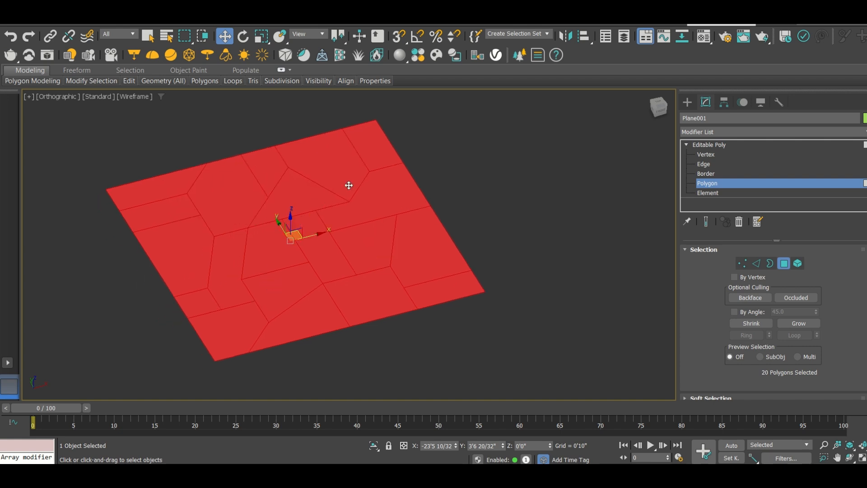
scroll(705, 283, "down", 3)
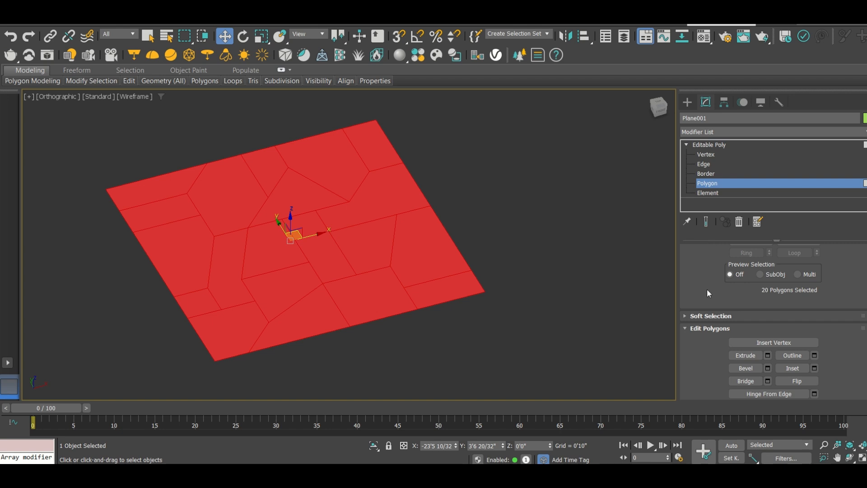
scroll(700, 267, "down", 2)
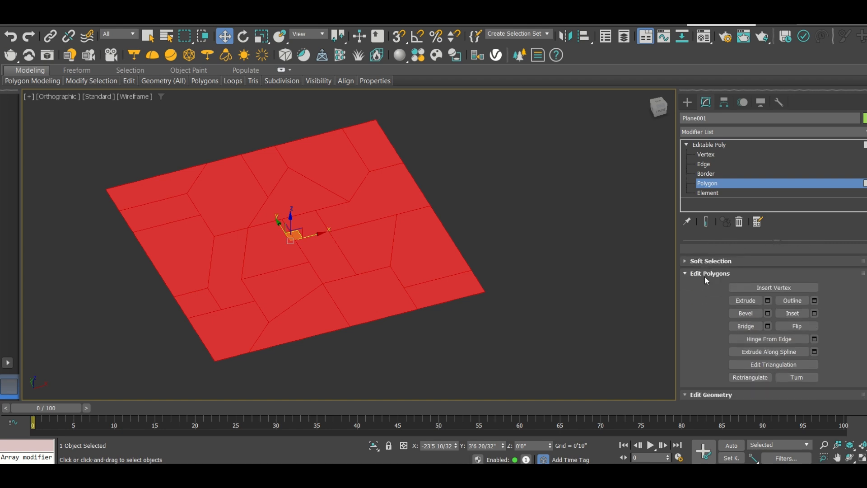
left_click(815, 312)
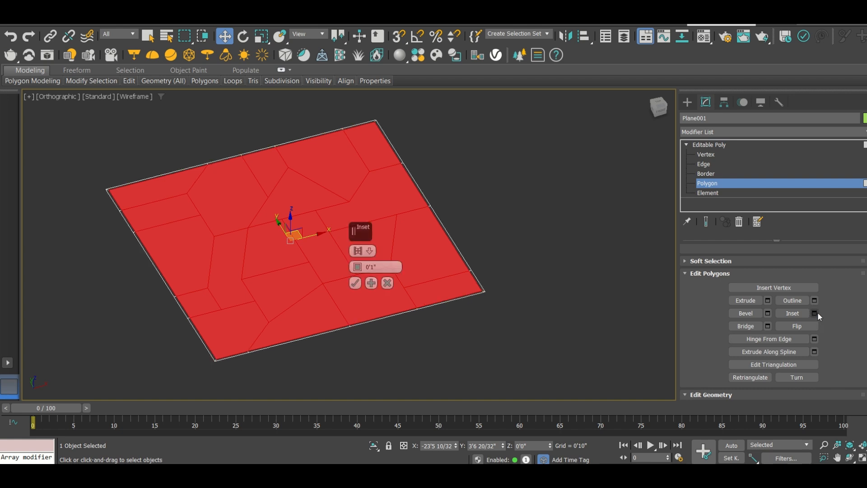
left_click(369, 250)
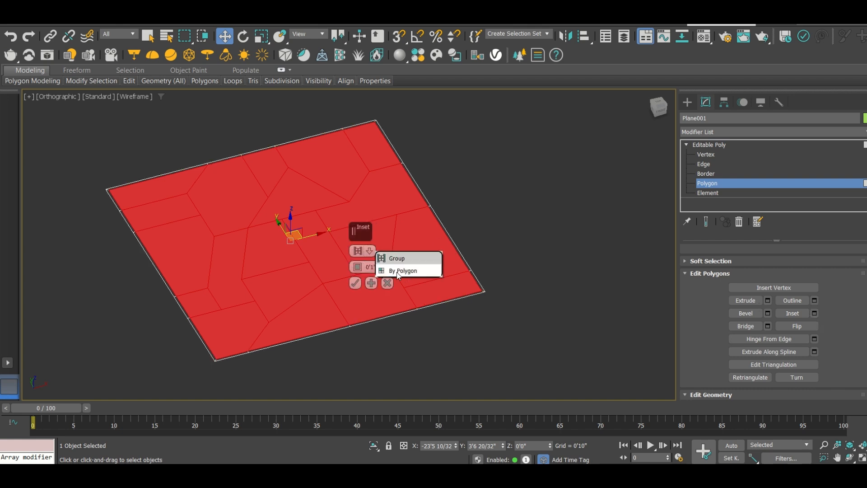
left_click(372, 251)
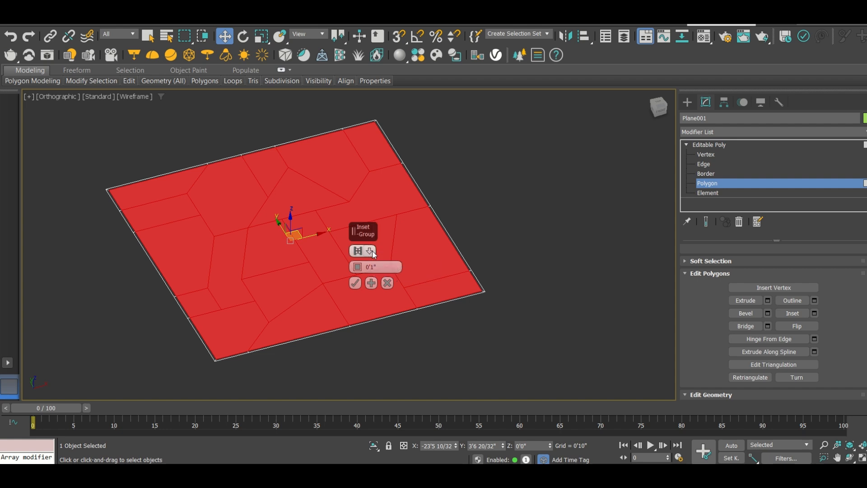
left_click(370, 251)
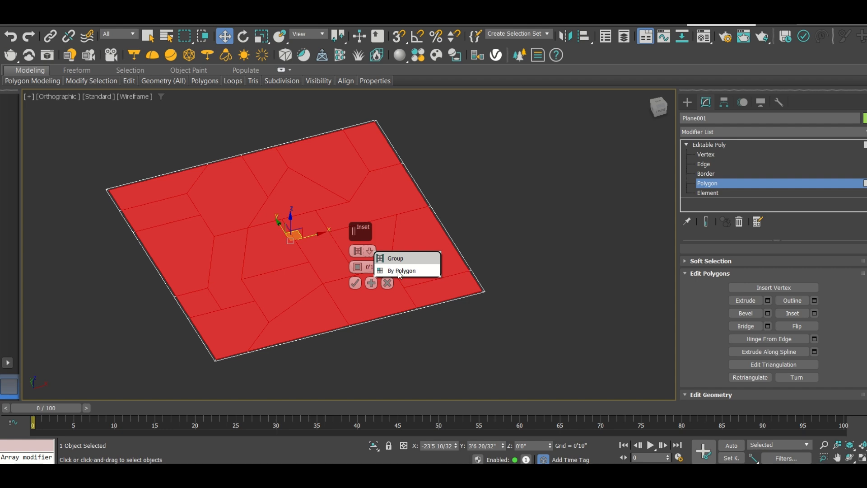
left_click(401, 271)
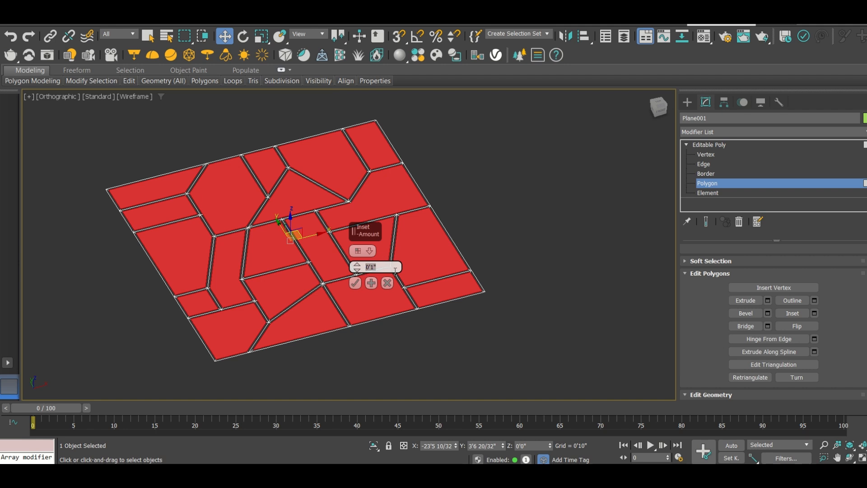
Set the inset amount to 2" and apply the inset to the first panel's polygons
key("Return")
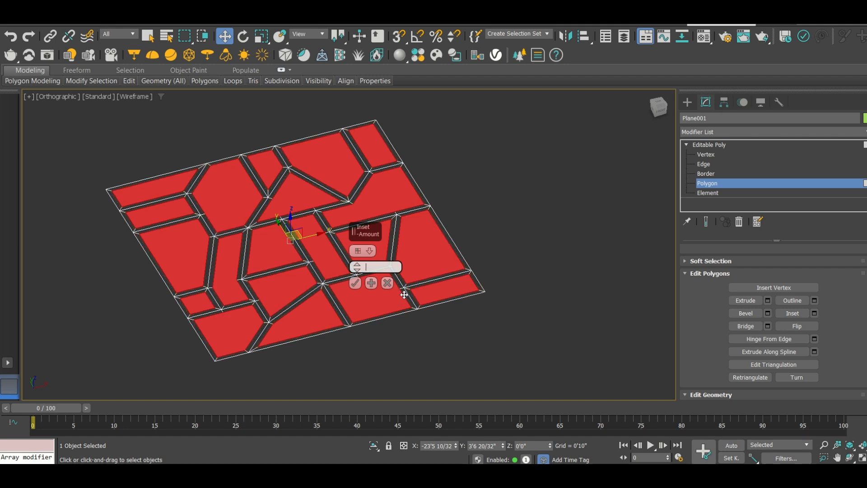
key("Return")
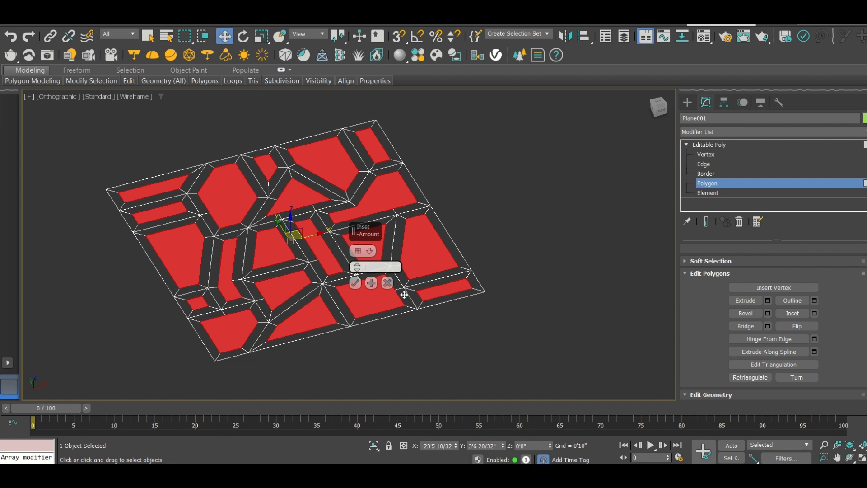
type("2\"")
key("Return")
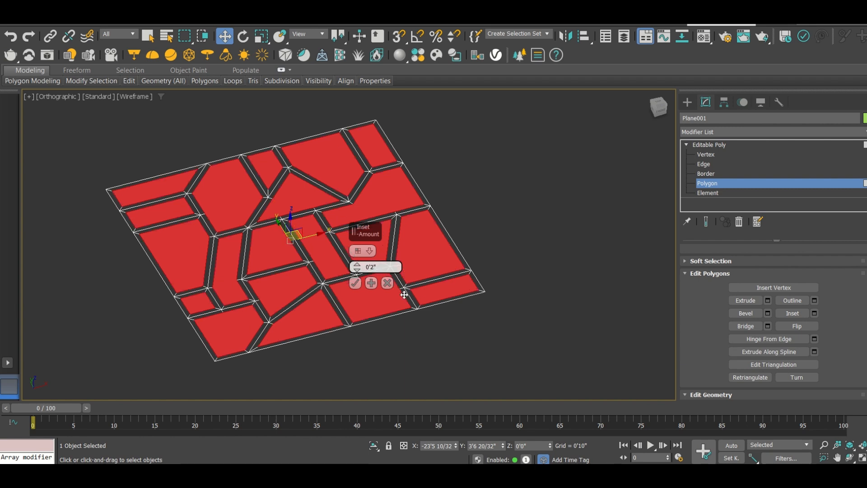
left_click(354, 283)
Delete the selected inner polygons of the first panel to open up the cells between its bars
left_click(318, 147)
scroll(308, 139, "up", 5)
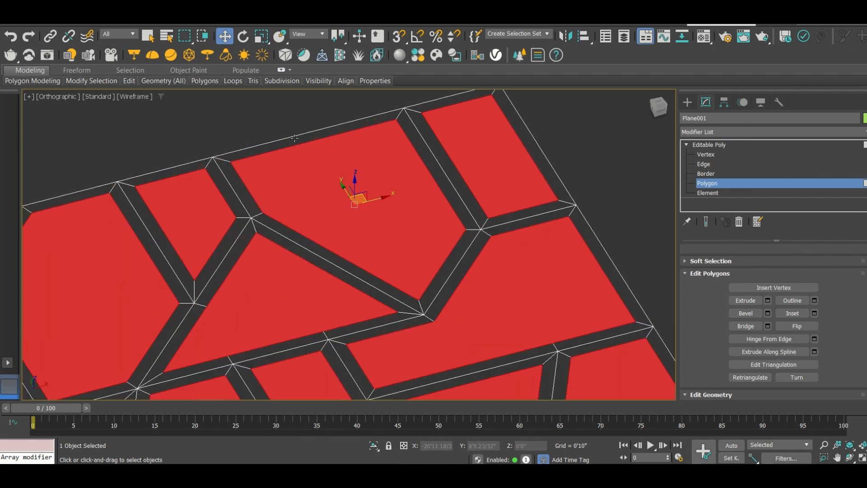
scroll(296, 137, "down", 5)
left_click(374, 291)
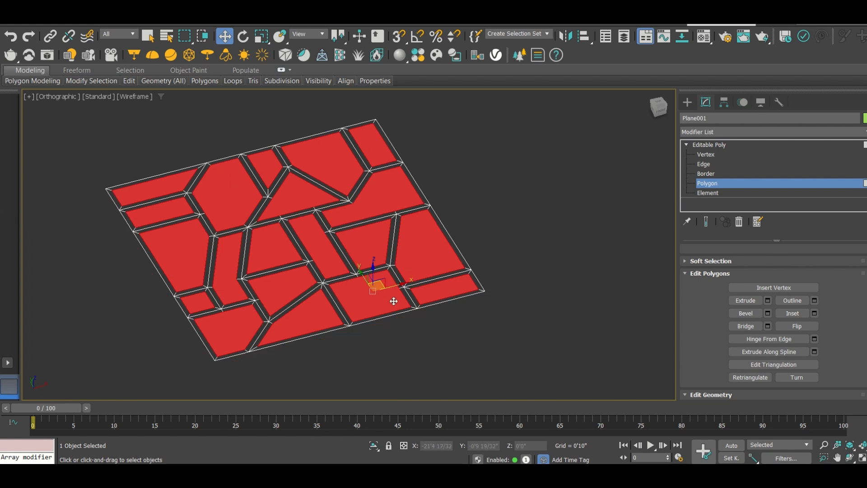
left_click(329, 238)
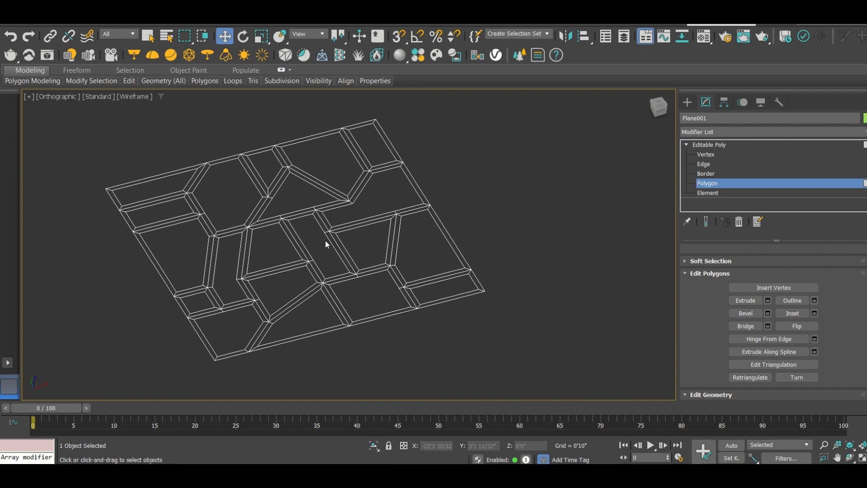
Switch the viewport to Default Shading and select all the remaining frame polygons of the first panel
key("F3")
scroll(241, 170, "up", 3)
scroll(241, 170, "down", 5)
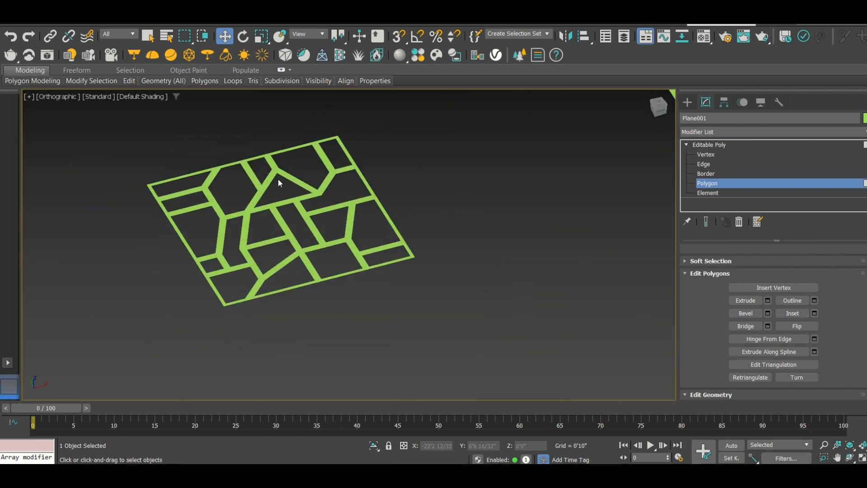
scroll(275, 180, "up", 2)
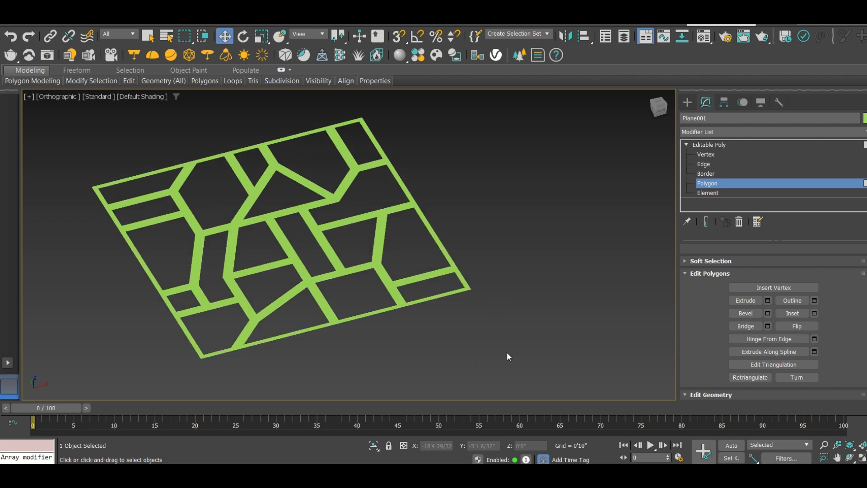
left_click_drag(496, 348, 93, 122)
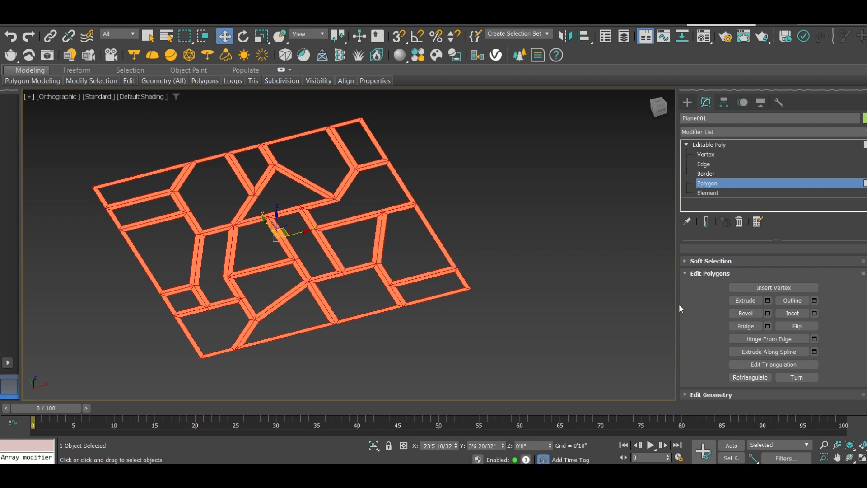
Extrude the first panel's selected frame polygons by 5" and clear the polygon selection
left_click(768, 301)
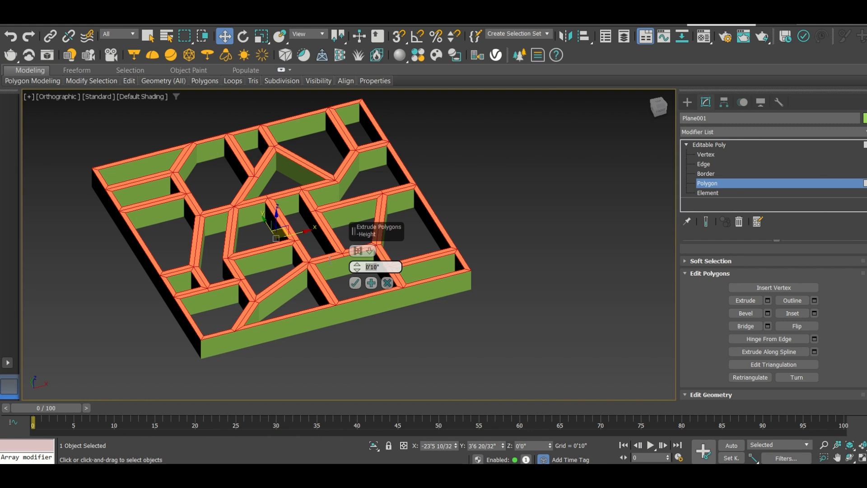
type("7'")
key("Return")
key("BackSpace")
key("BackSpace")
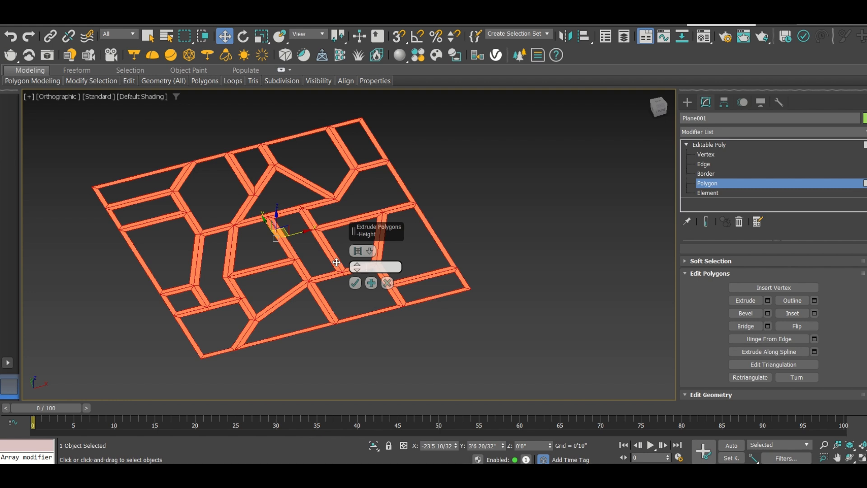
key("Return")
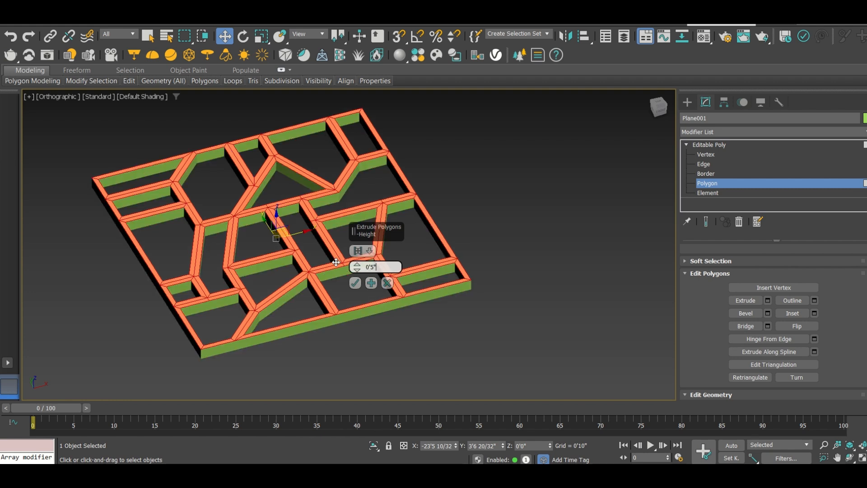
left_click(355, 283)
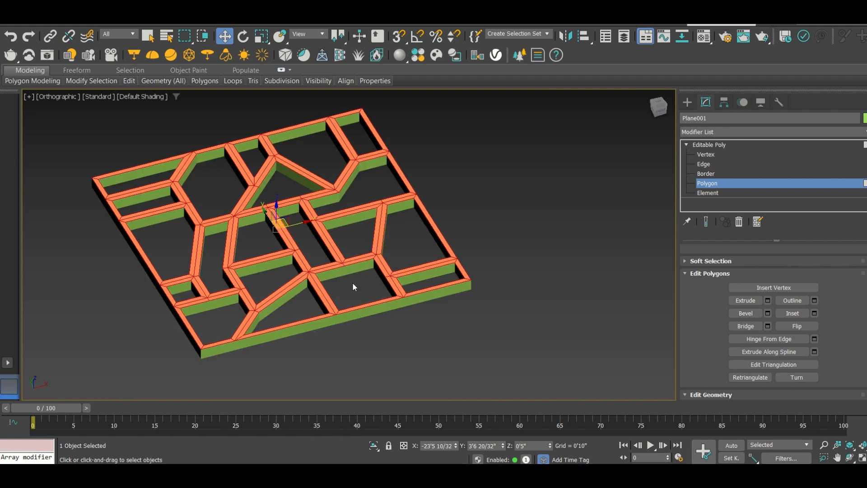
left_click(476, 188)
key("F4")
key("F4")
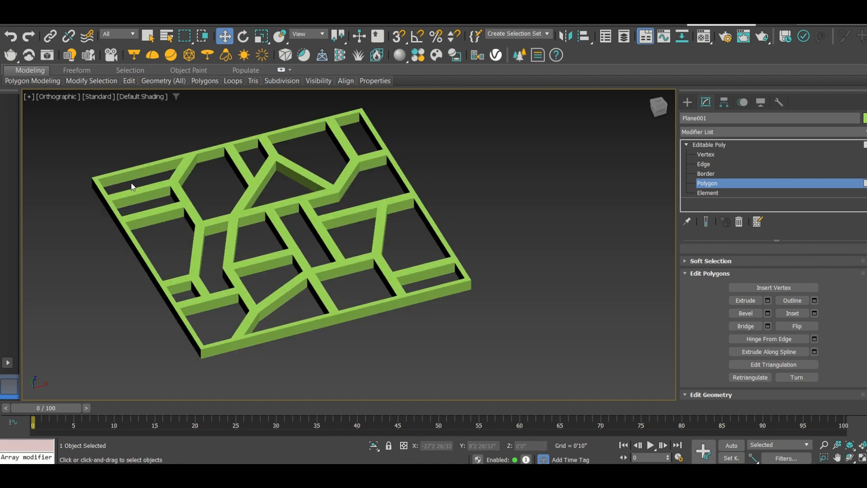
Show Edged Faces and switch to the Top view with the second panel in sight
scroll(185, 186, "up", 5)
scroll(201, 197, "down", 5)
mouse_move(236, 207)
middle_mouse_down("alt")
mouse_move(241, 265)
mouse_move(230, 230)
mouse_move(270, 170)
mouse_move(277, 128)
mouse_move(253, 159)
mouse_move(238, 238)
mouse_move(234, 214)
mouse_move(242, 212)
mouse_move(231, 223)
middle_mouse_up("alt")
scroll(232, 223, "down", 5)
scroll(360, 199, "up", 5)
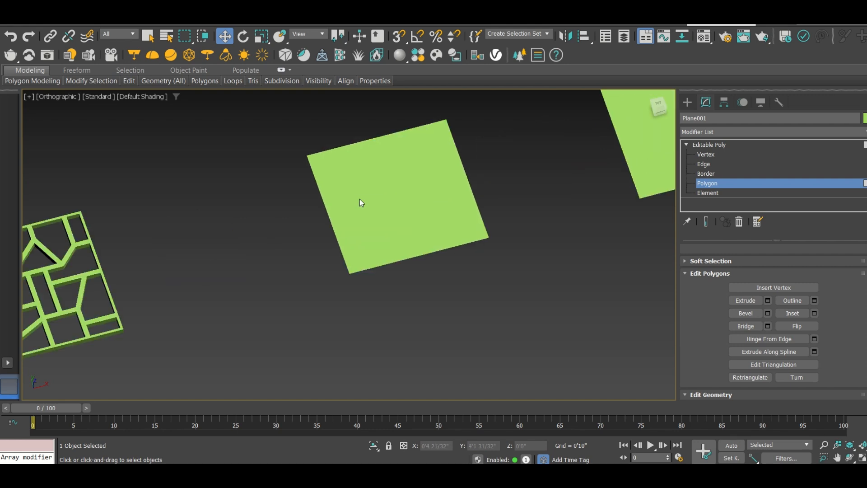
key("F4")
middle_click_drag(380, 188, 349, 230)
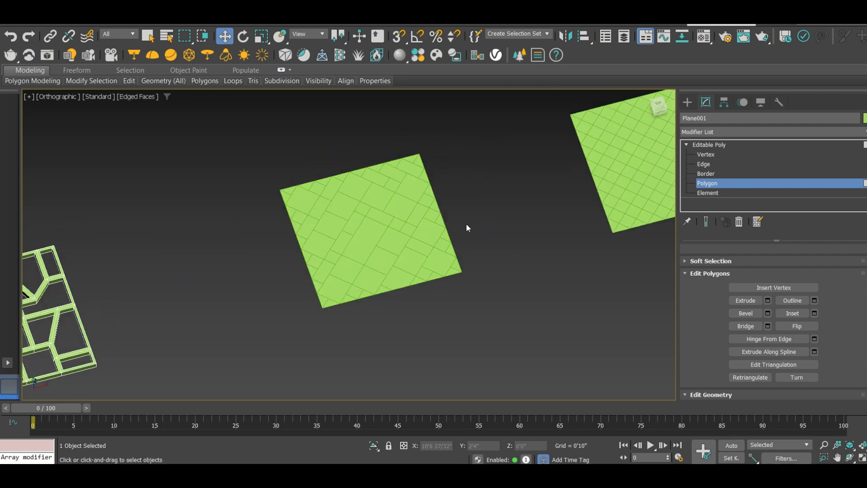
key("t")
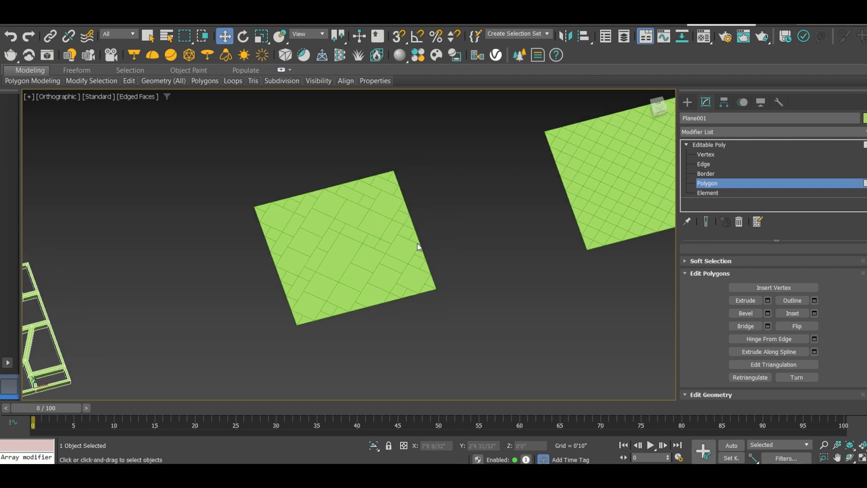
key("z")
scroll(291, 261, "up", 3)
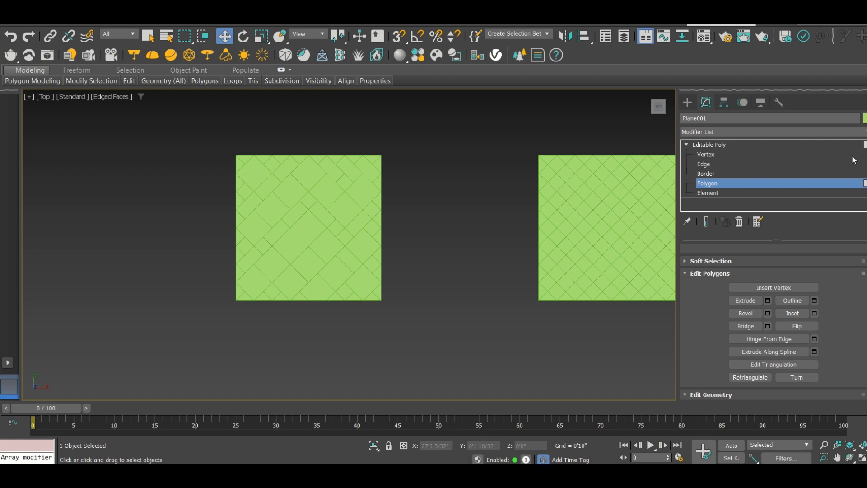
Leave polygon editing on the first panel, then select all polygons of the second panel, Plane002
left_click(707, 183)
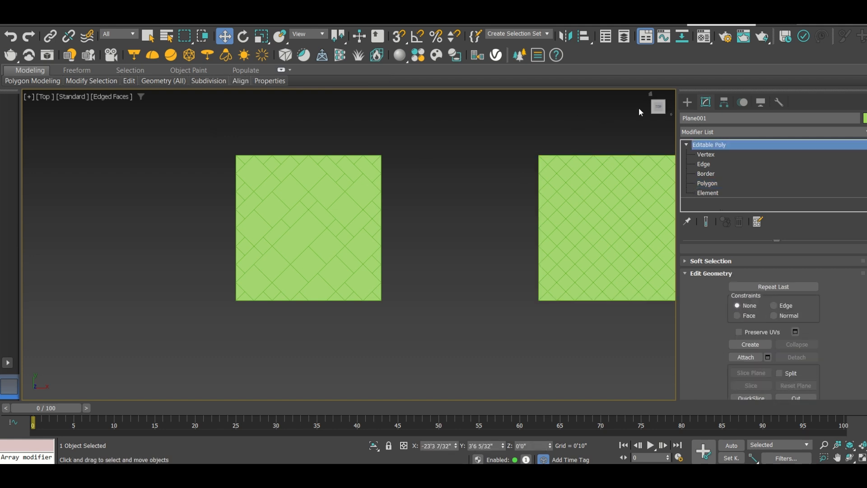
left_click(687, 102)
left_click(412, 162)
left_click_drag(432, 322, 199, 158)
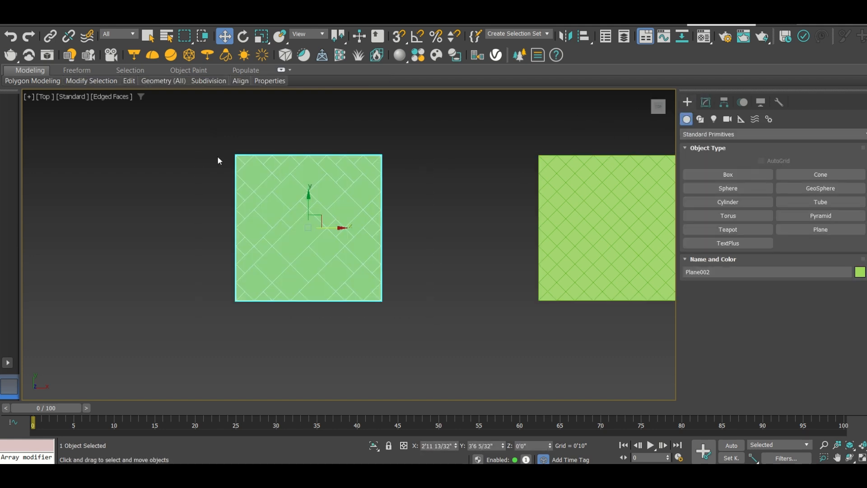
left_click(706, 103)
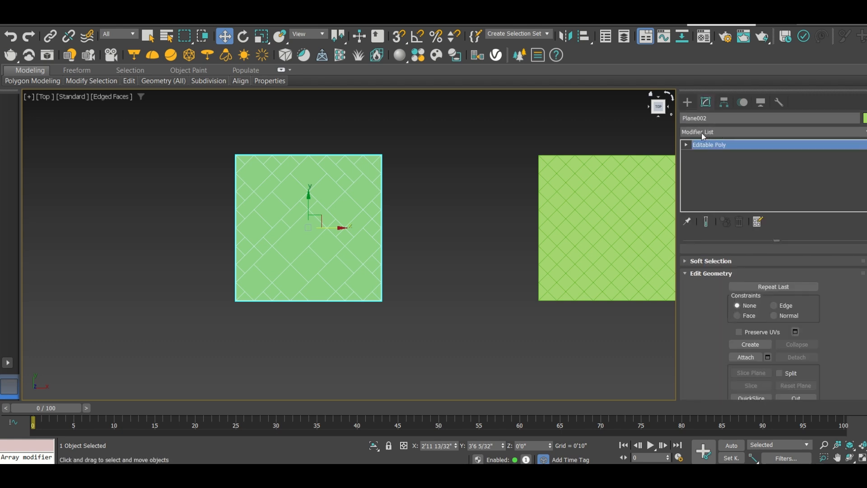
left_click(685, 144)
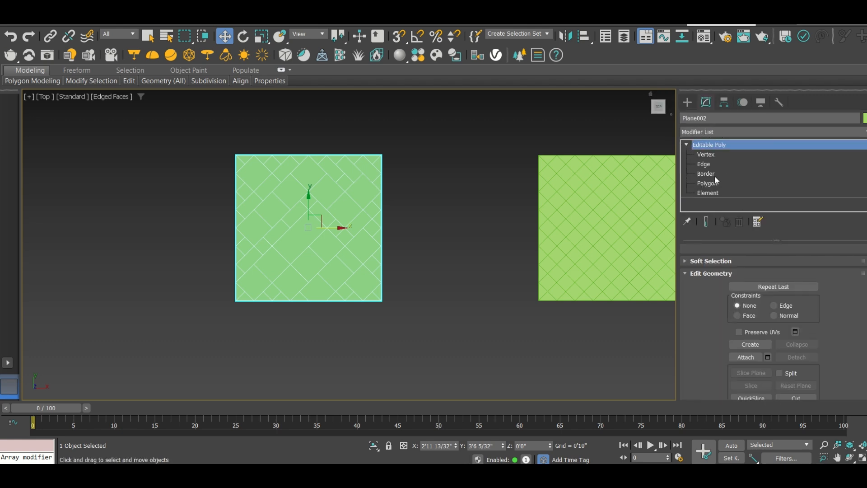
left_click(707, 183)
left_click_drag(412, 317, 203, 128)
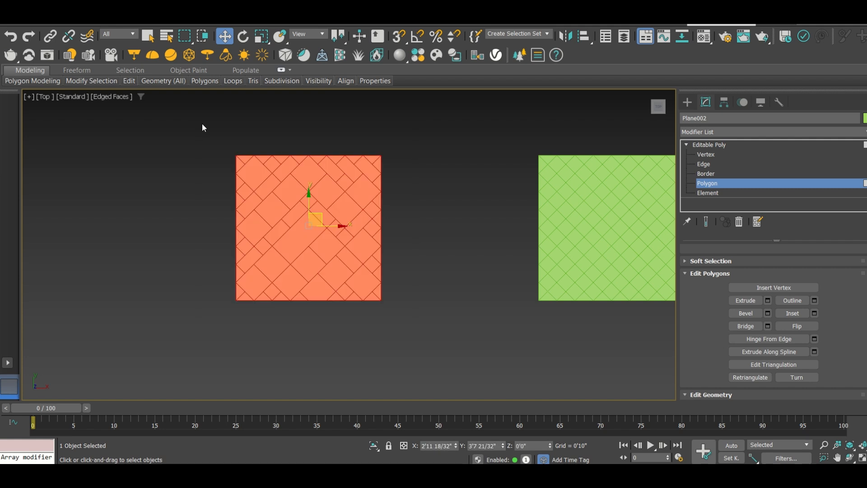
Start an Inset on the second panel's selected polygons and set its type to By Polygon
left_click(814, 313)
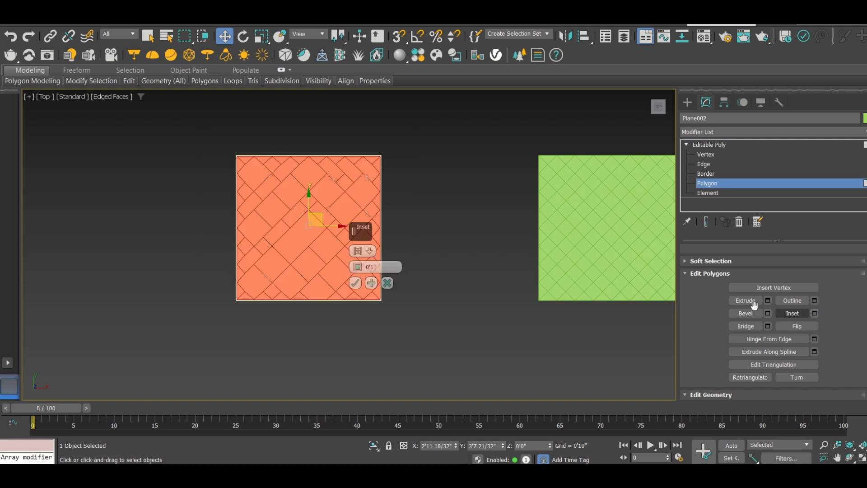
left_click(370, 252)
left_click(389, 272)
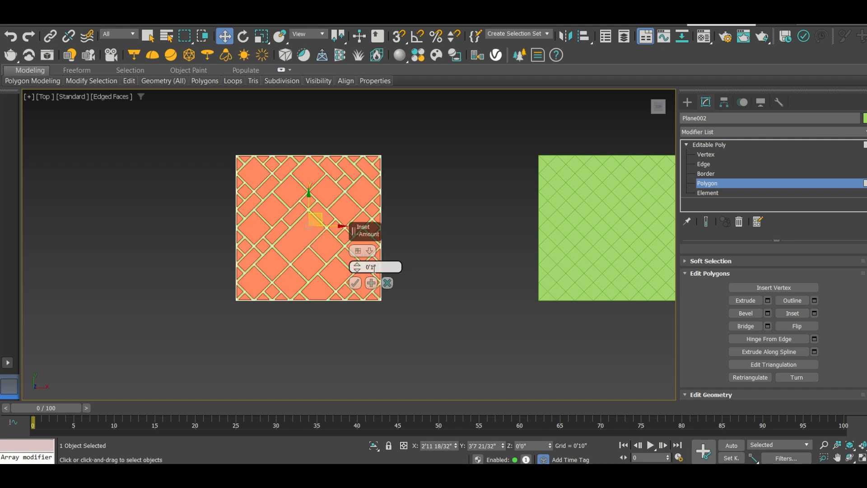
Set the inset amount to 3" and apply the inset to the second panel's polygons
left_click(384, 268)
type("3")
key("Return")
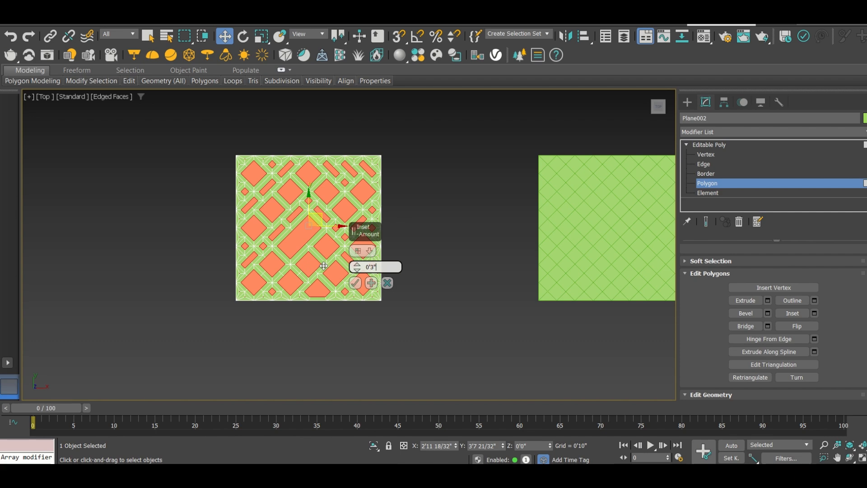
left_click(355, 284)
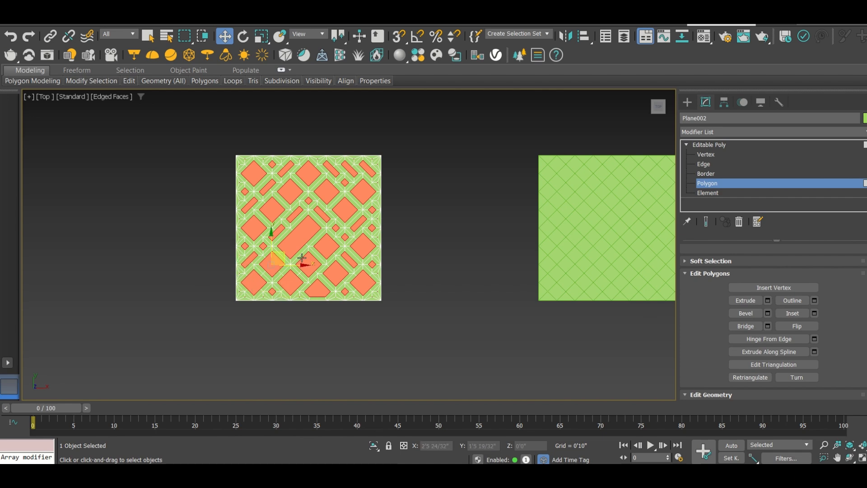
Delete the second panel's inner polygons left by the 3" inset
mouse_move(296, 241)
middle_mouse_down("alt")
mouse_move(320, 214)
mouse_move(303, 228)
middle_mouse_up("alt")
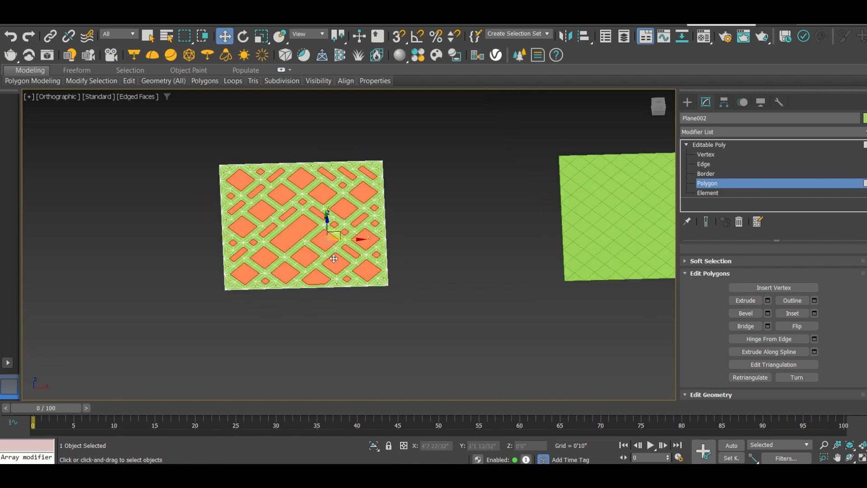
scroll(263, 191, "up", 3)
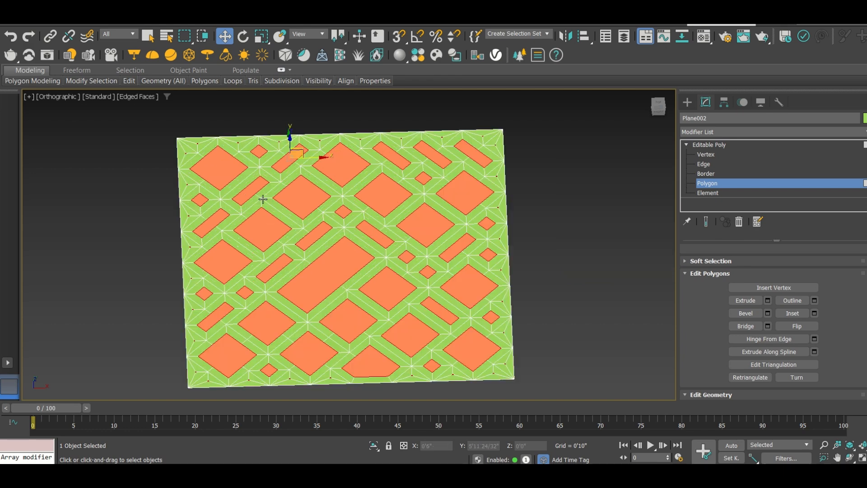
scroll(293, 222, "down", 3)
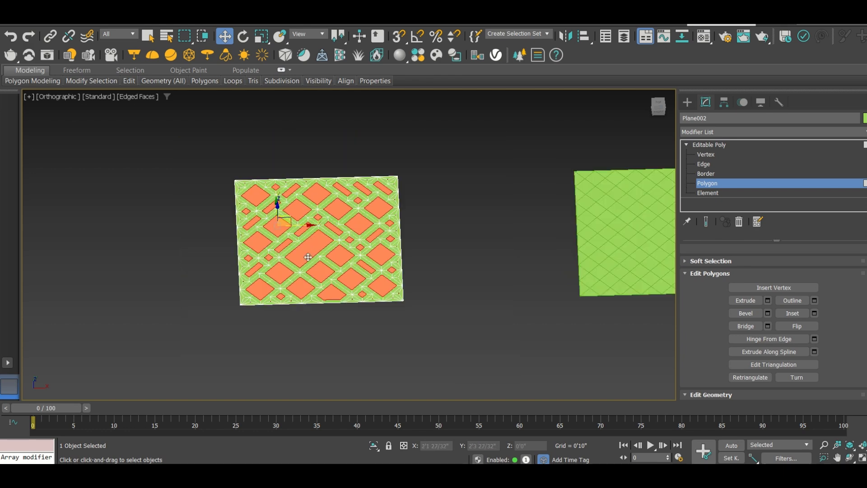
key("Delete")
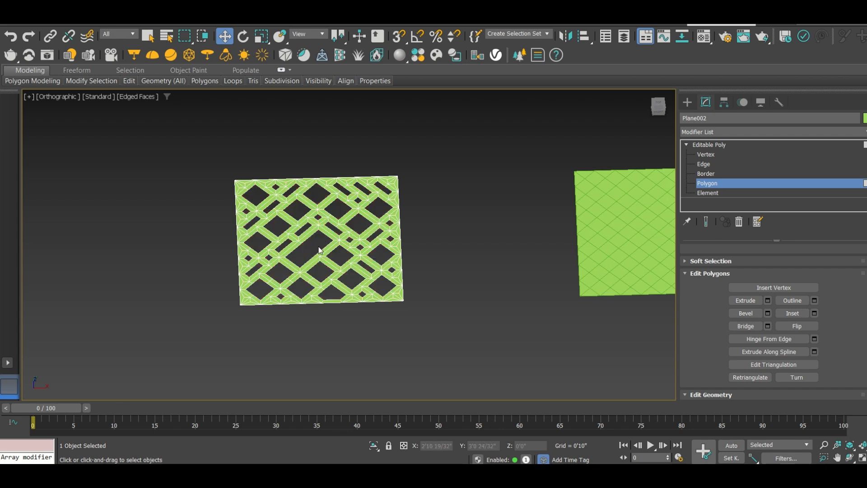
Switch to Default Shading and undo the deletion and the 3" inset on the second panel
key("F4")
middle_click_drag(290, 239, 297, 264, "alt")
key("ctrl+z")
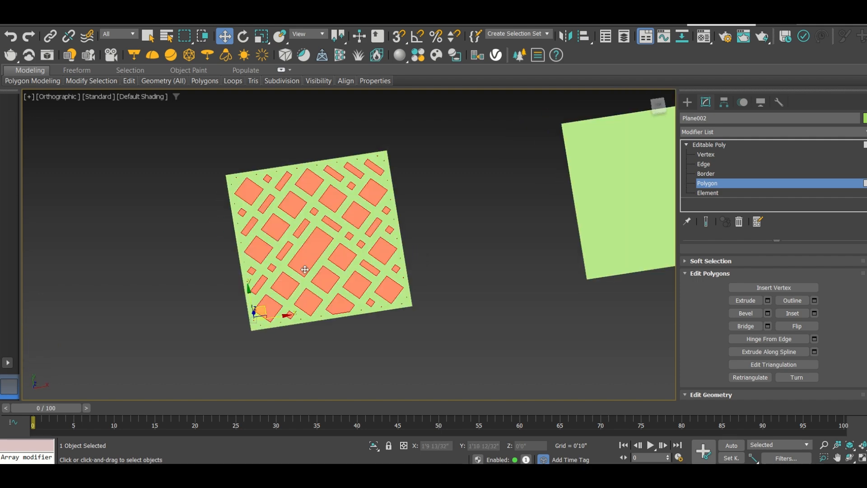
Select all polygons of the second panel and inset them By Polygon by 1"
key("ctrl+a")
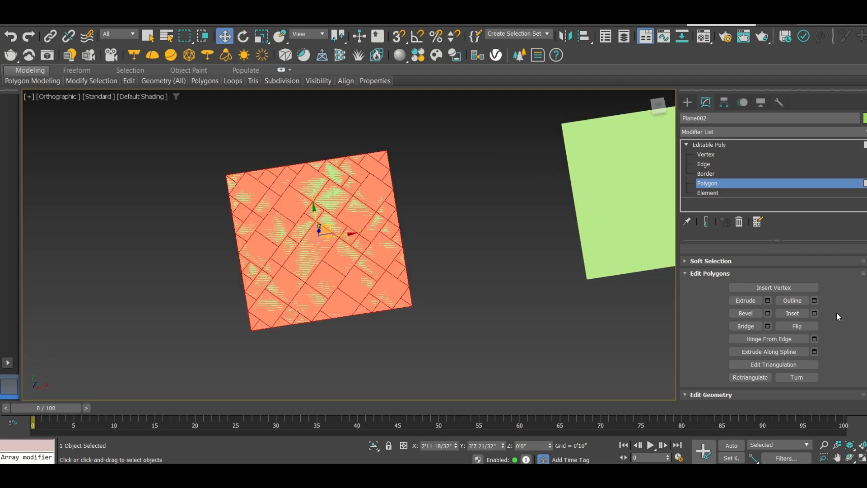
left_click(814, 311)
left_click_drag(381, 267, 311, 269)
type("1\"")
key("Return")
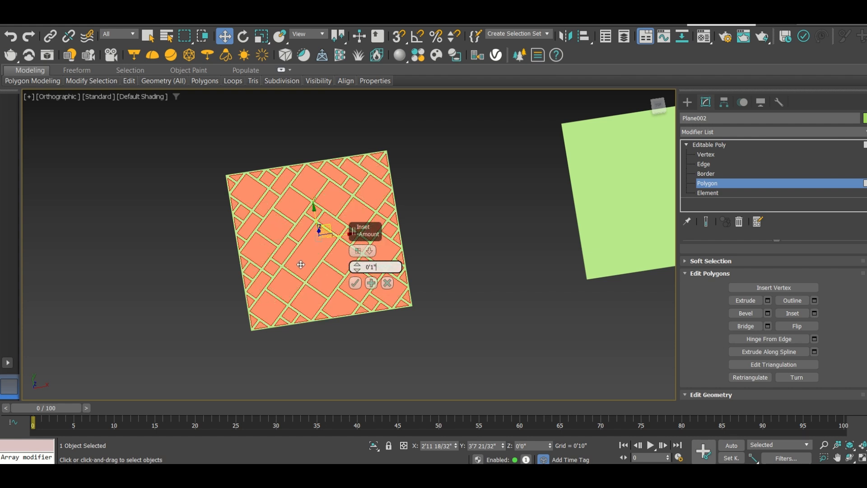
left_click(356, 283)
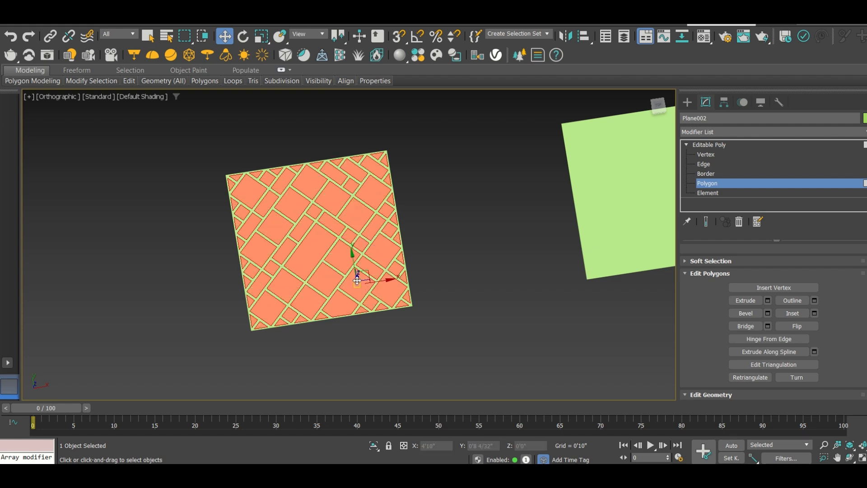
Delete the second panel's inner polygons to open its cells, and select all the remaining frame polygons
key("Delete")
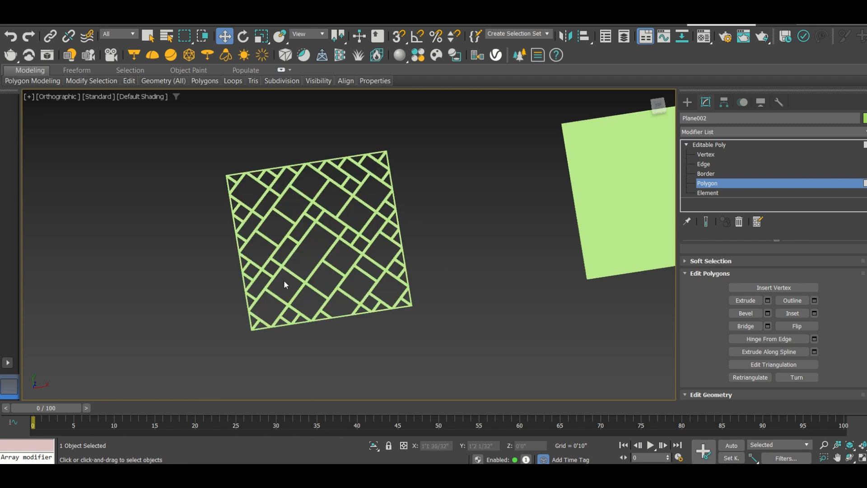
left_click_drag(461, 320, 175, 136)
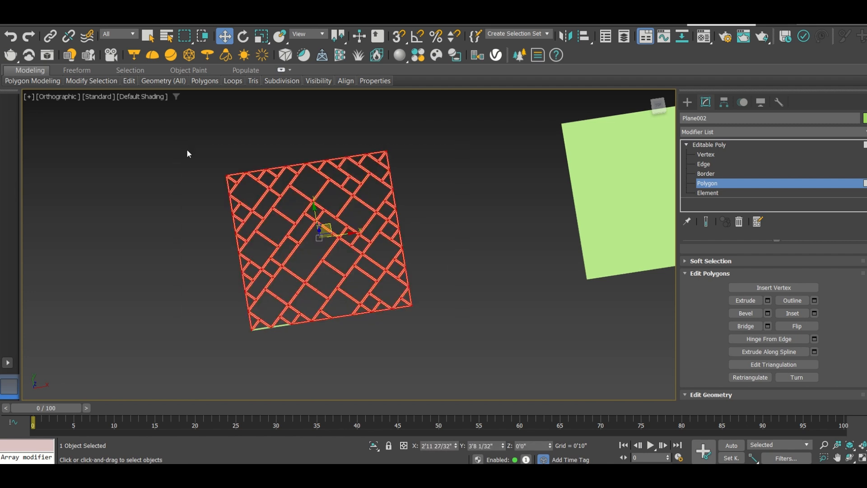
left_click_drag(240, 240, 198, 189)
left_click_drag(440, 351, 162, 144)
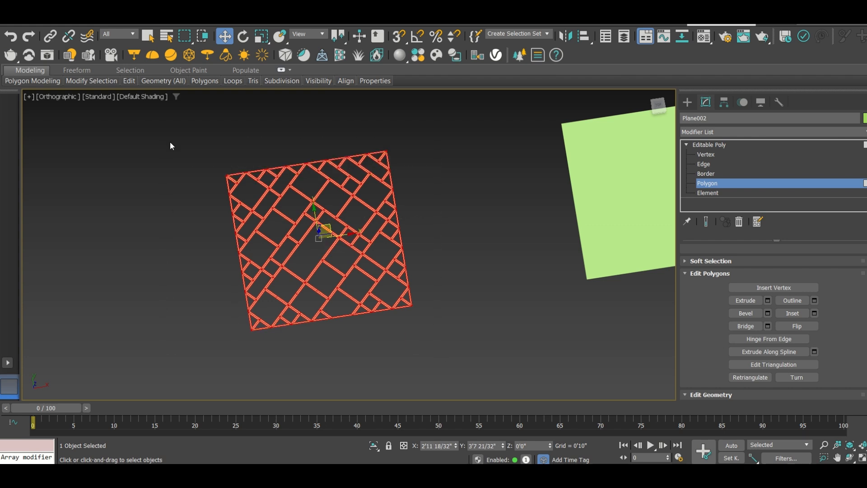
Extrude the second panel's frame polygons by 10" and clear the polygon selection
left_click(767, 300)
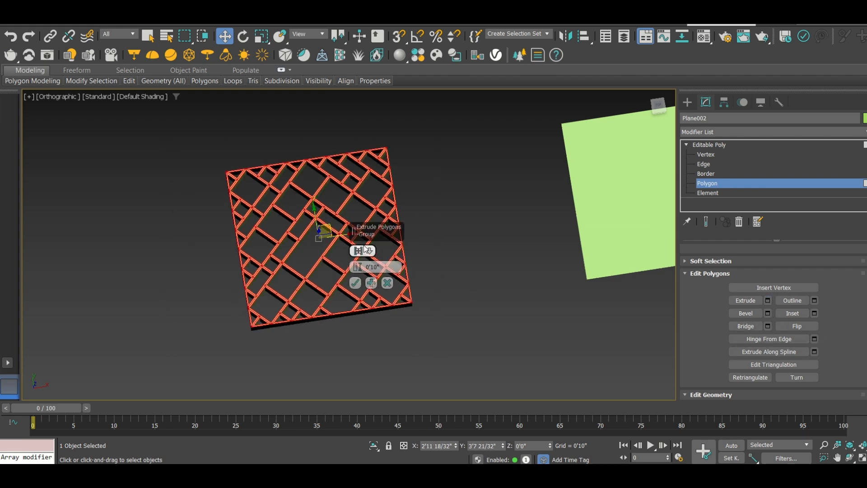
left_click(356, 283)
middle_click_drag(265, 307, 284, 257, "alt")
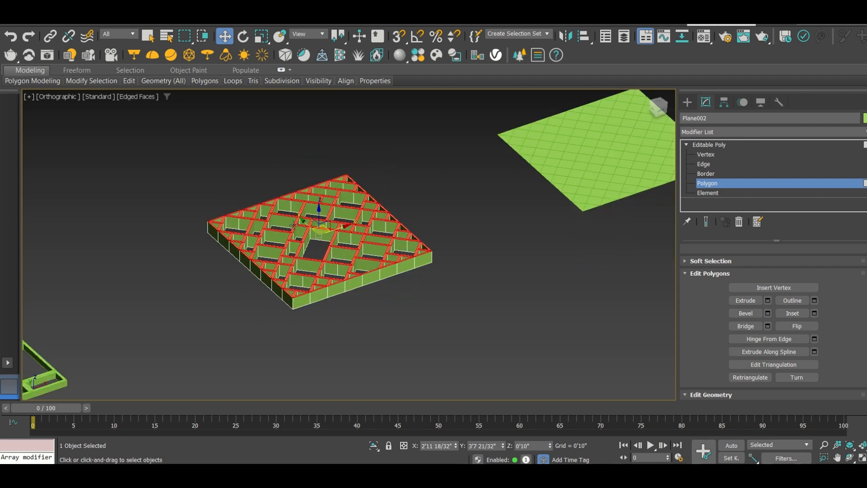
left_click(314, 169)
Leave polygon editing of the second panel and select the third plane, with edged faces displayed
scroll(315, 218, "up", 5)
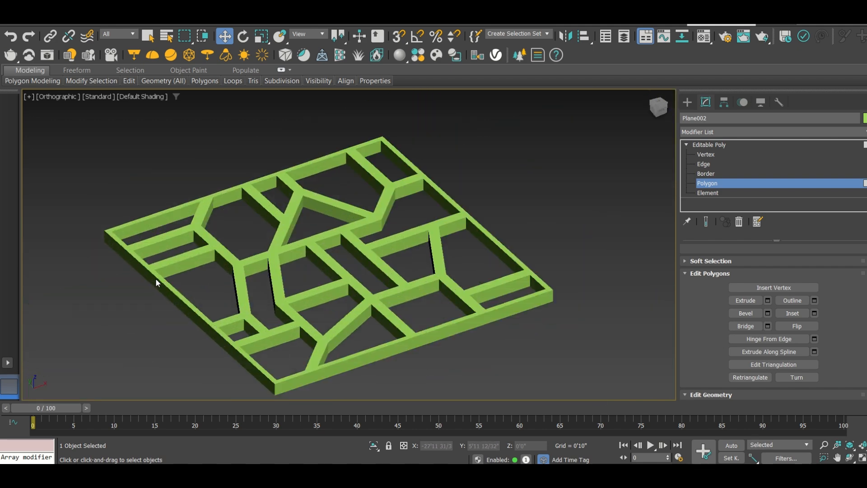
scroll(155, 278, "down", 8)
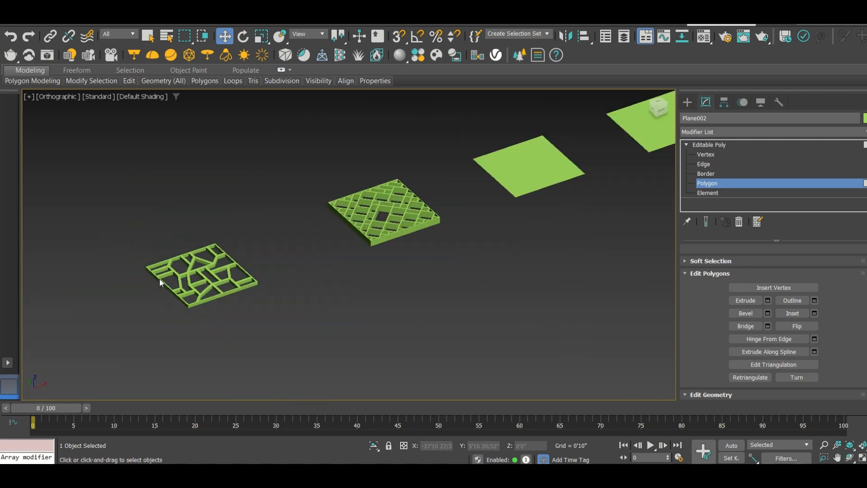
scroll(440, 189, "up", 5)
key("F4")
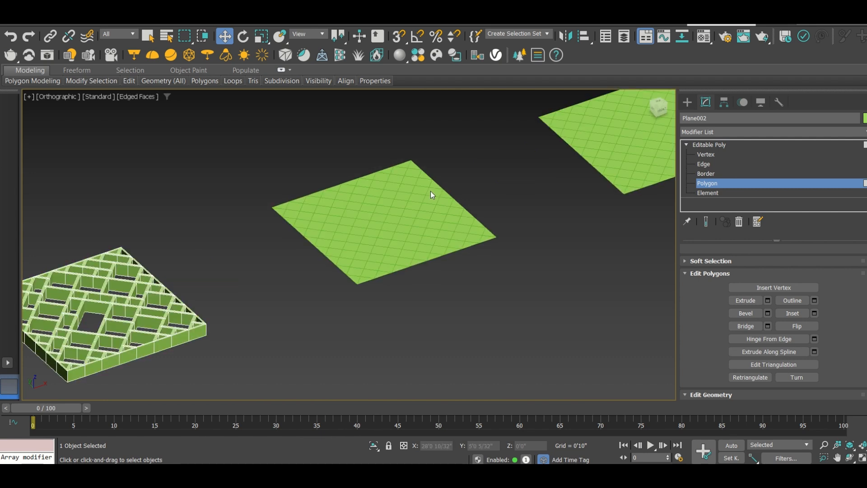
key("z")
scroll(411, 211, "down", 2)
middle_click_drag(412, 227, 308, 262)
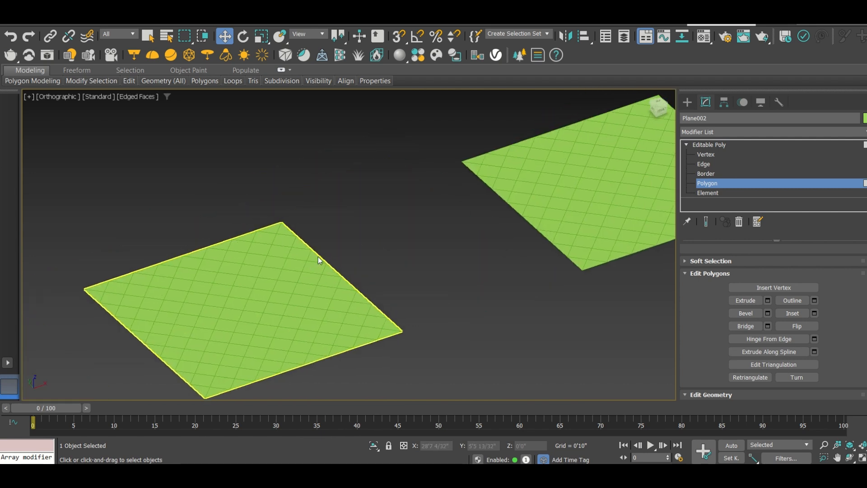
scroll(325, 230, "down", 2)
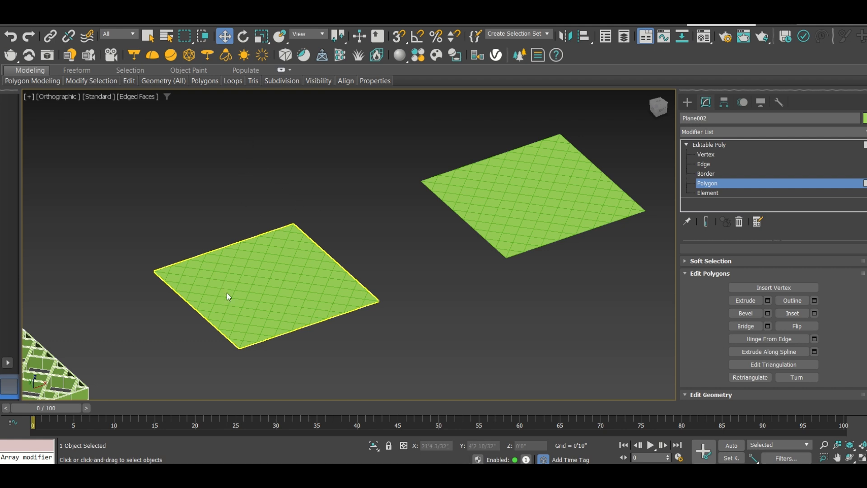
middle_click_drag(222, 290, 233, 275)
left_click_drag(406, 337, 134, 183)
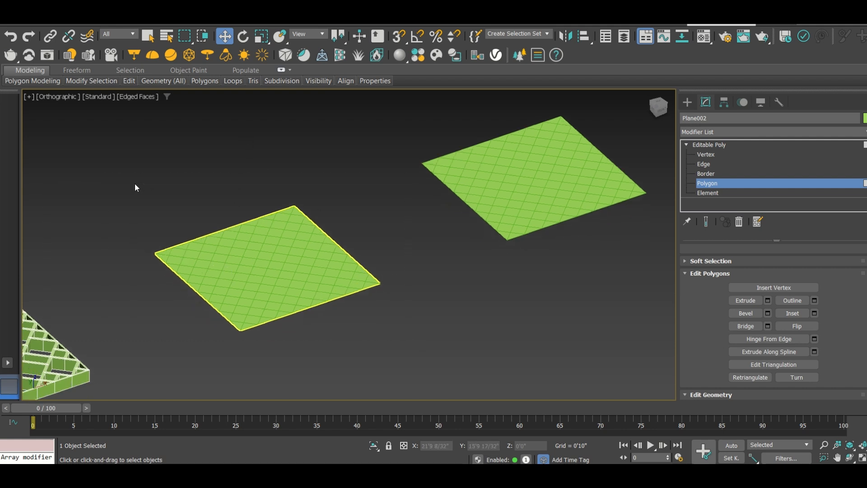
left_click(687, 102)
left_click_drag(381, 332, 135, 187)
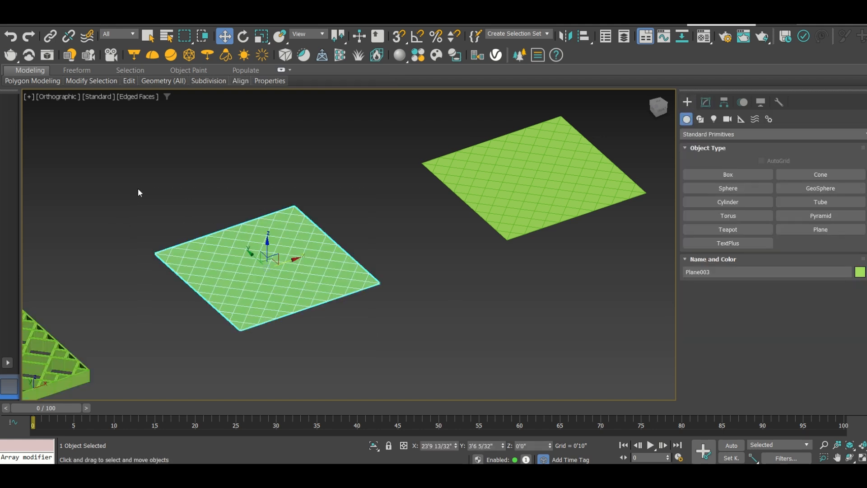
Select all polygons of the third plane and inset them By Polygon by 1"
left_click(706, 102)
left_click(687, 144)
left_click(703, 184)
left_click_drag(391, 331, 154, 189)
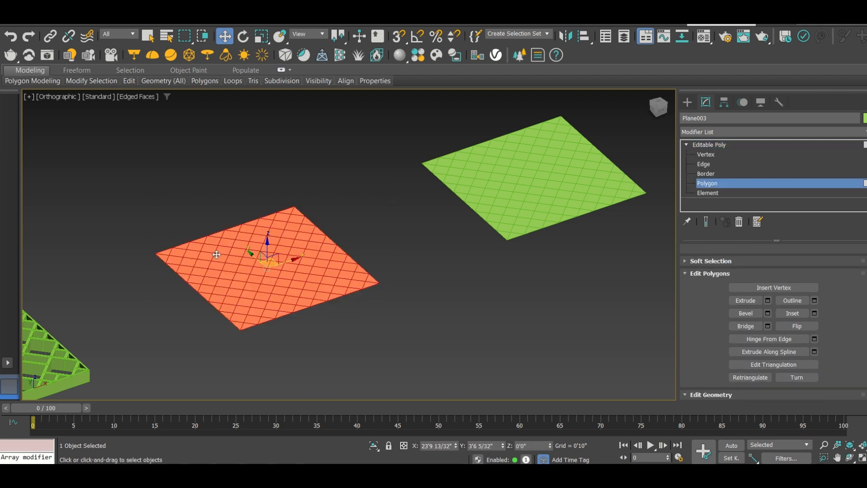
middle_click_drag(278, 271, 266, 311, "alt")
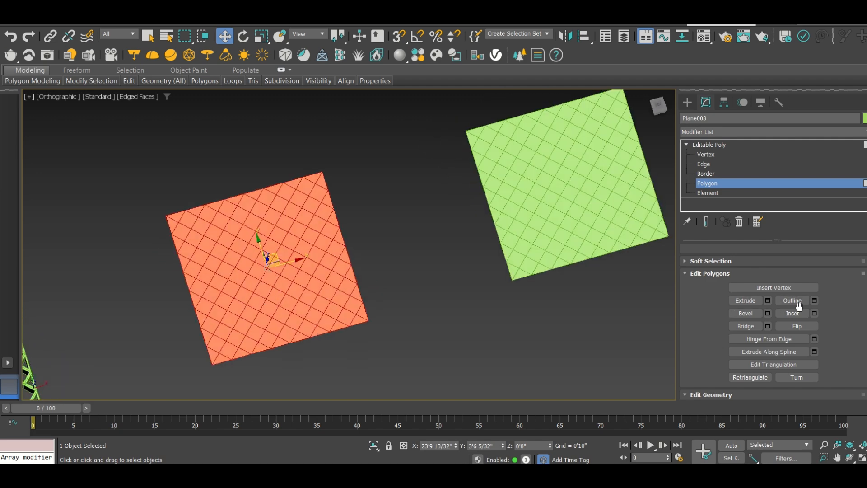
left_click(814, 313)
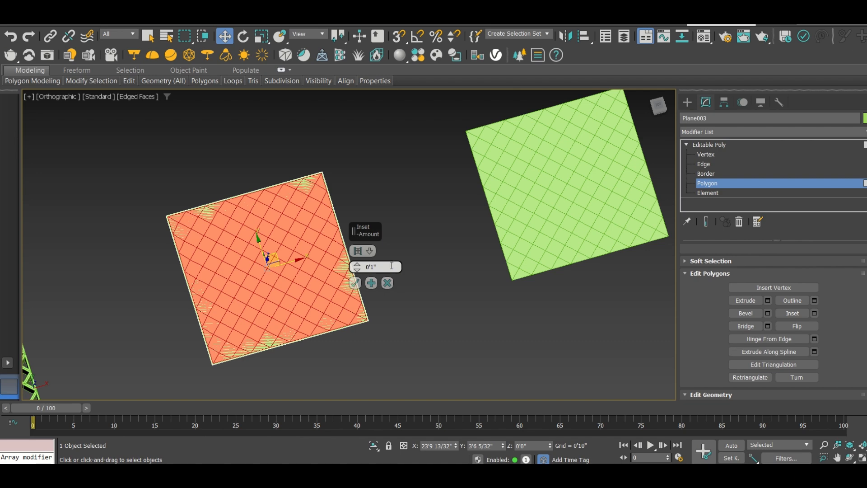
left_click(369, 251)
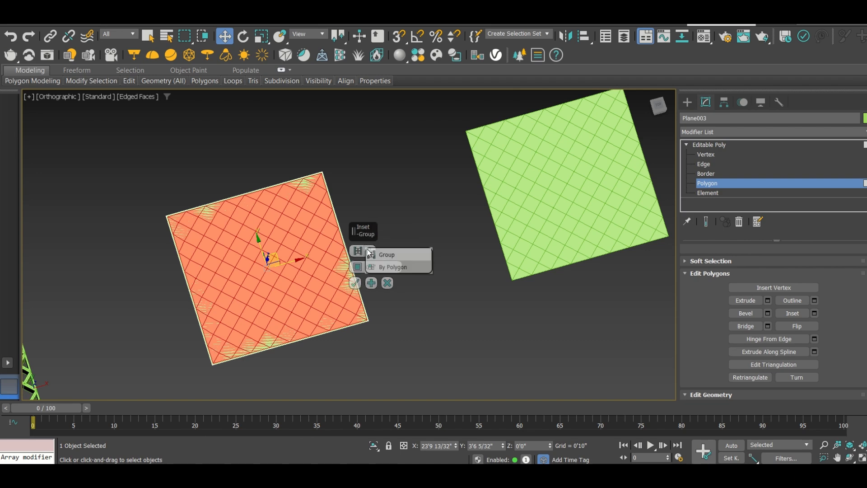
left_click(378, 269)
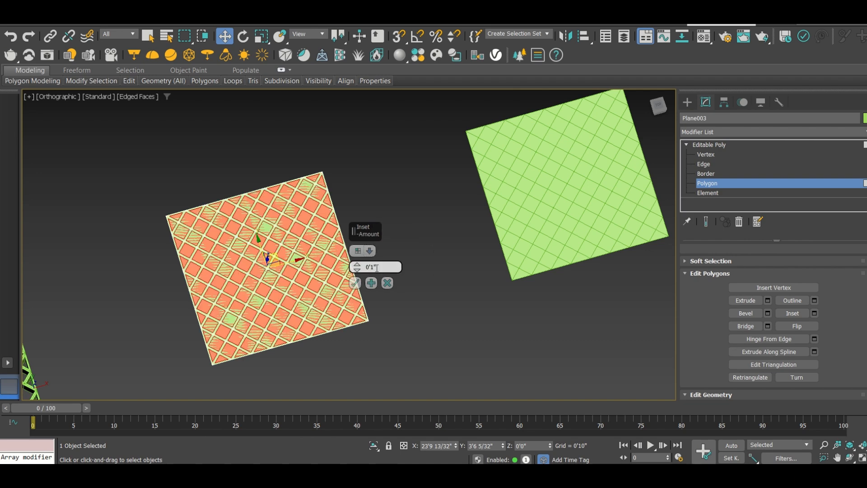
left_click(354, 282)
Delete the third panel's inner polygons to open its cells, and select all the remaining frame polygons
middle_click_drag(276, 255, 281, 238, "alt")
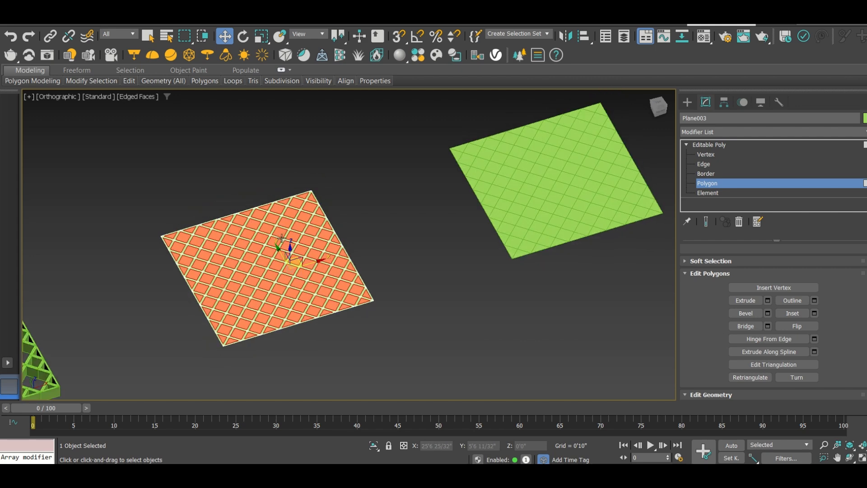
key("Delete")
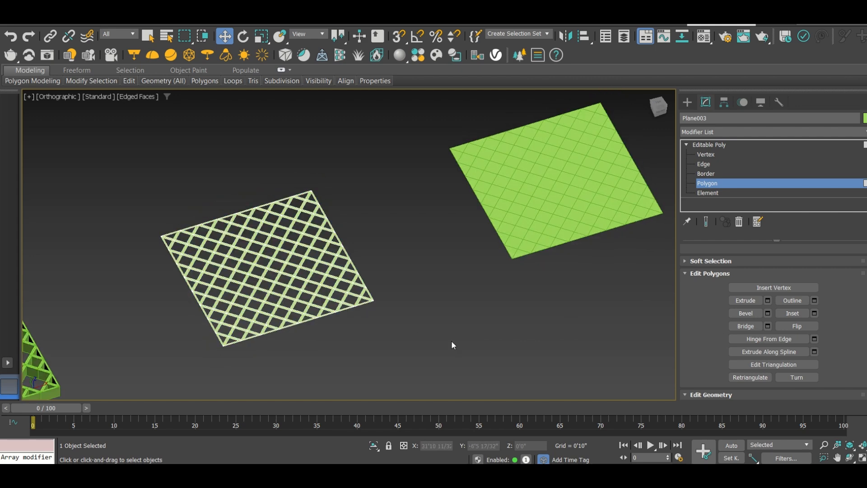
left_click_drag(364, 344, 179, 238)
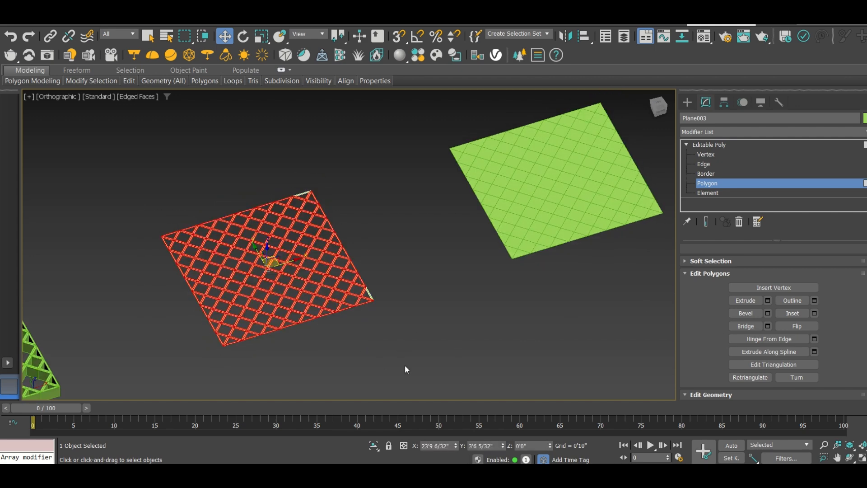
left_click_drag(209, 190, 160, 168)
Extrude the third panel's frame polygons by 10" and clear the polygon selection
left_click(768, 301)
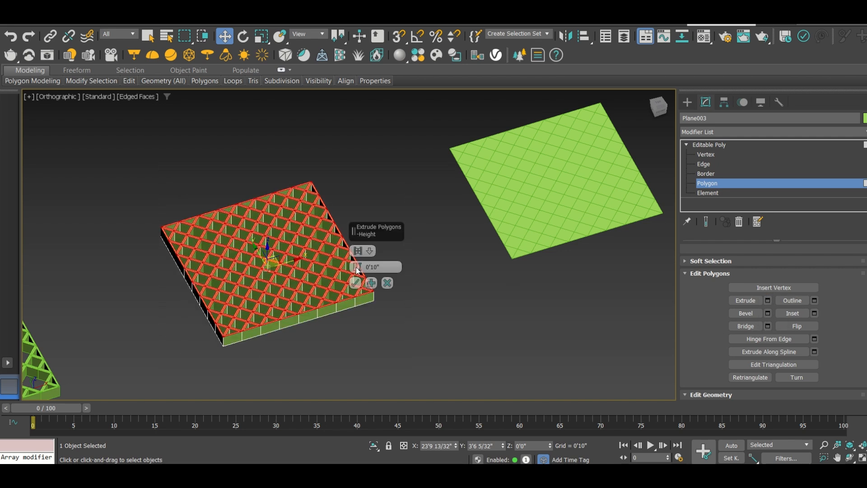
left_click(356, 283)
left_click(363, 234)
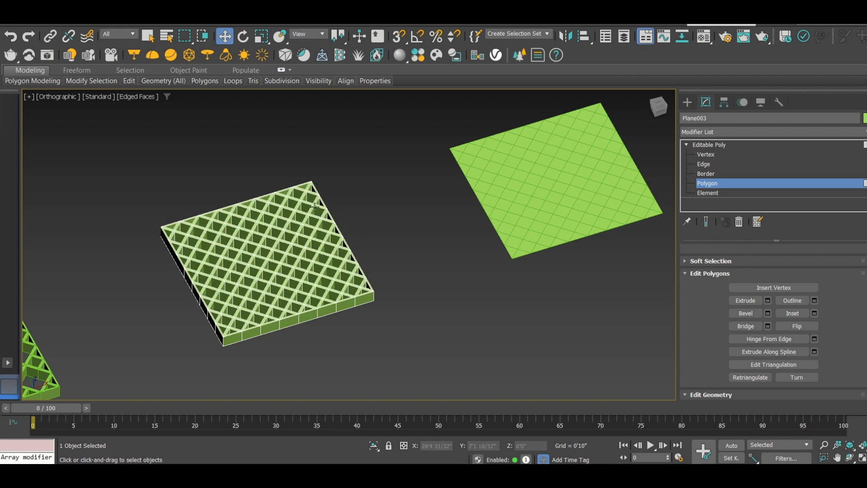
Check the third panel without edged faces, restore the edge display, leave polygon editing and select the fourth plane
key("F4")
scroll(262, 258, "up", 5)
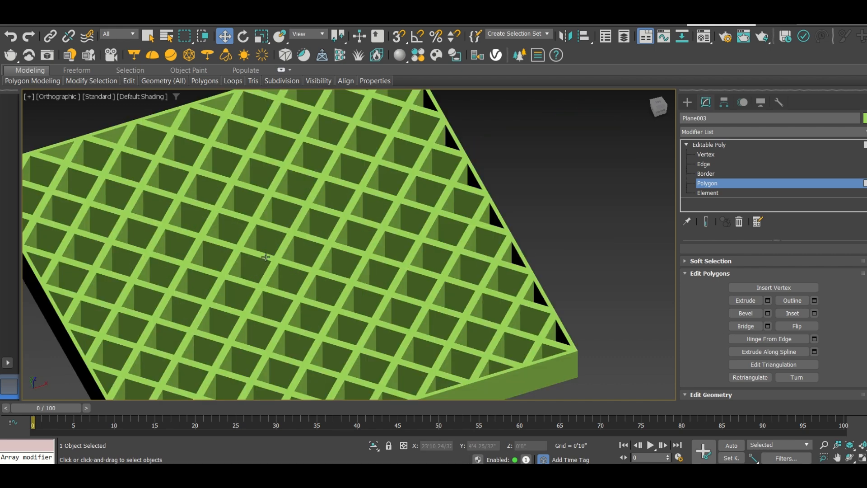
scroll(265, 257, "down", 5)
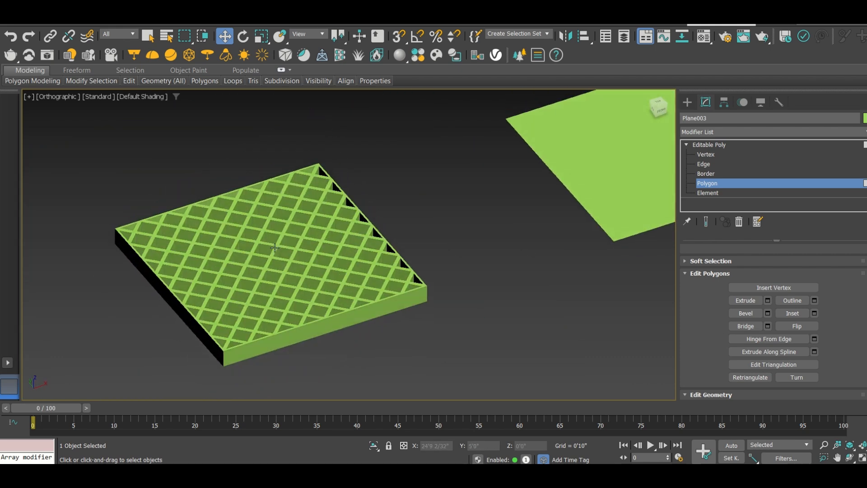
scroll(274, 249, "down", 6)
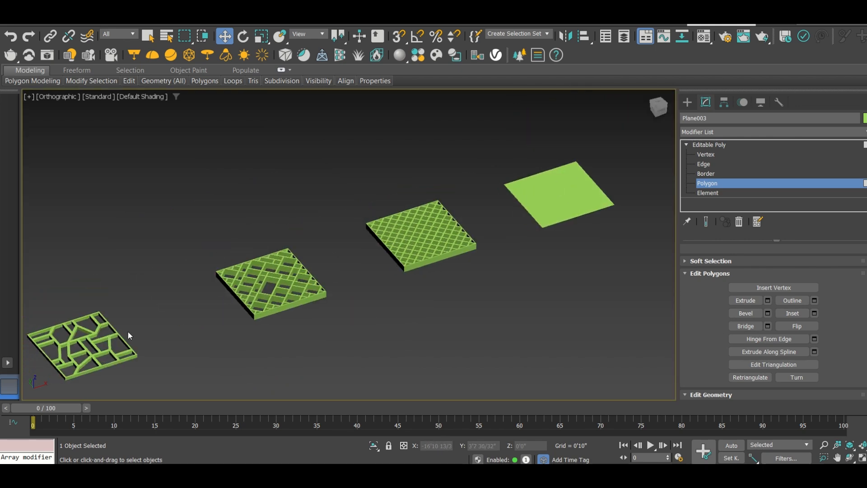
scroll(594, 184, "up", 5)
key("F4")
middle_click_drag(512, 224, 424, 219)
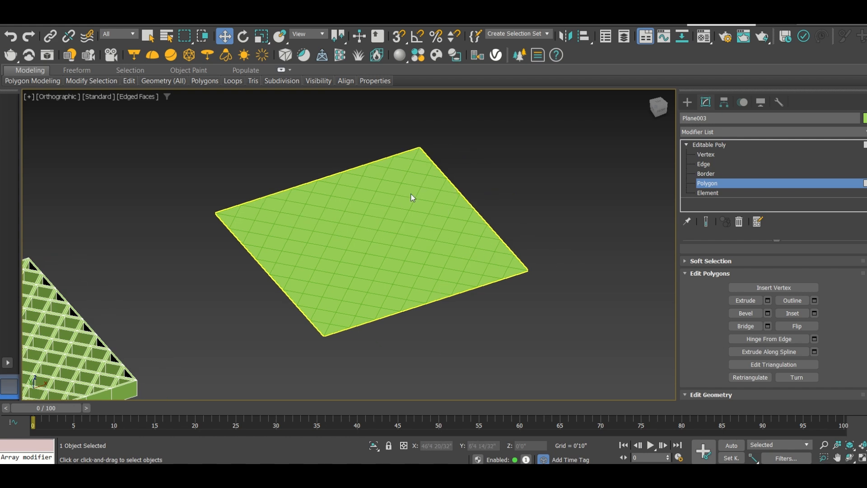
left_click(687, 102)
left_click_drag(565, 336, 216, 143)
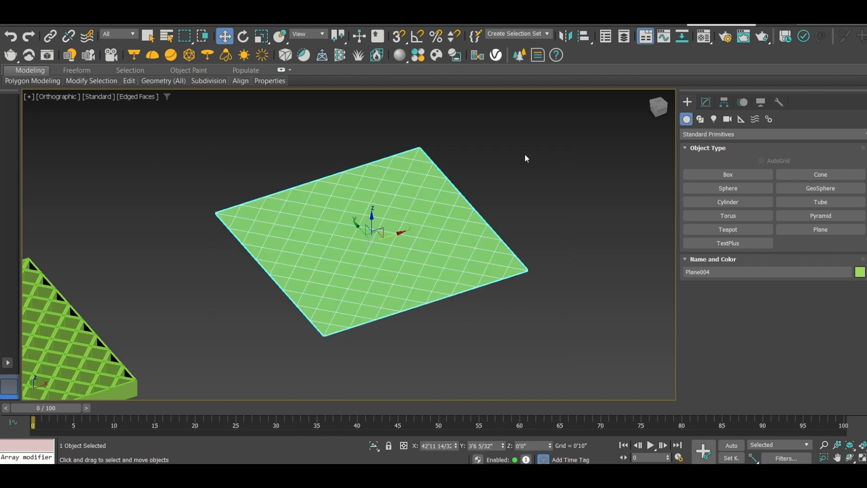
Select all polygons of the fourth plane and inset them By Polygon by 0.5"
left_click(705, 103)
left_click(687, 144)
left_click(707, 183)
left_click_drag(553, 345, 211, 142)
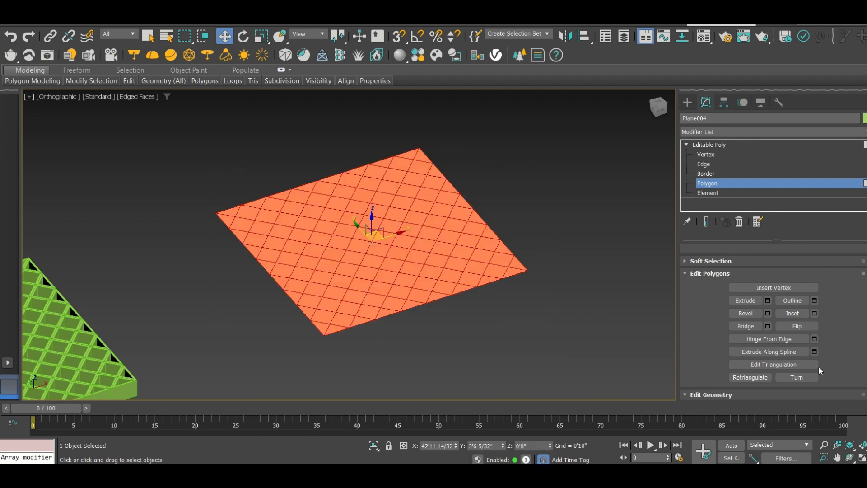
left_click(815, 313)
mouse_move(369, 251)
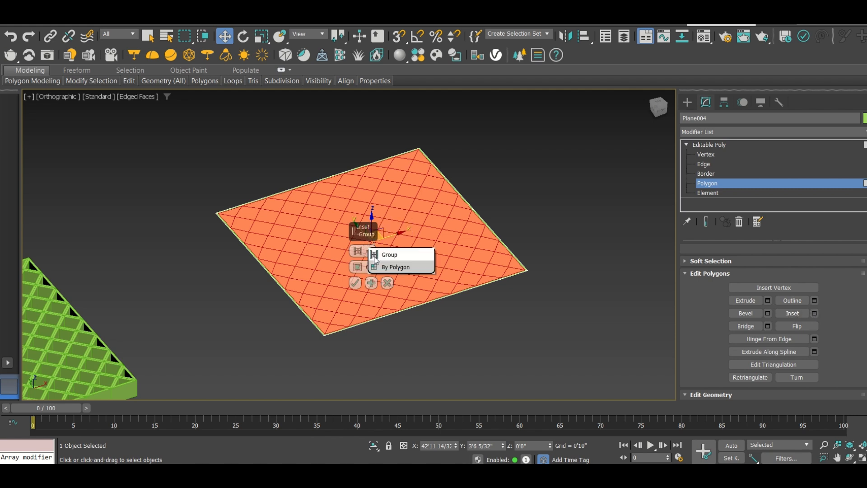
left_click(391, 267)
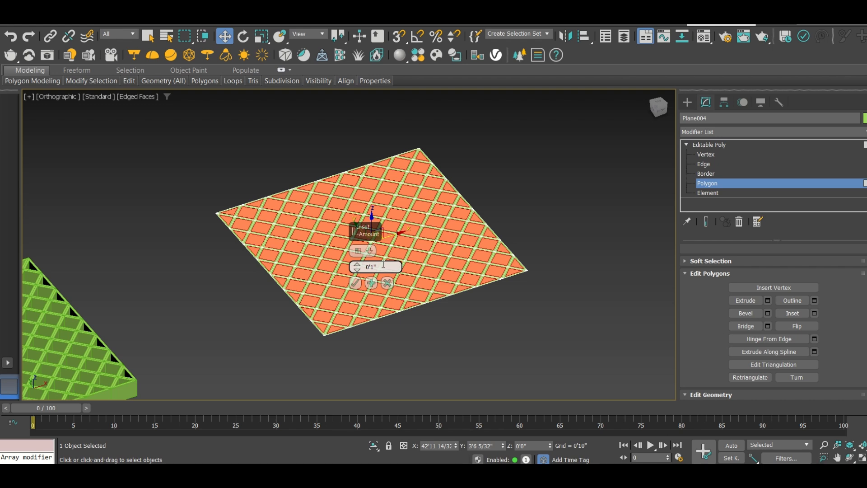
key("BackSpace")
key("BackSpace")
type(".5\"")
key("Return")
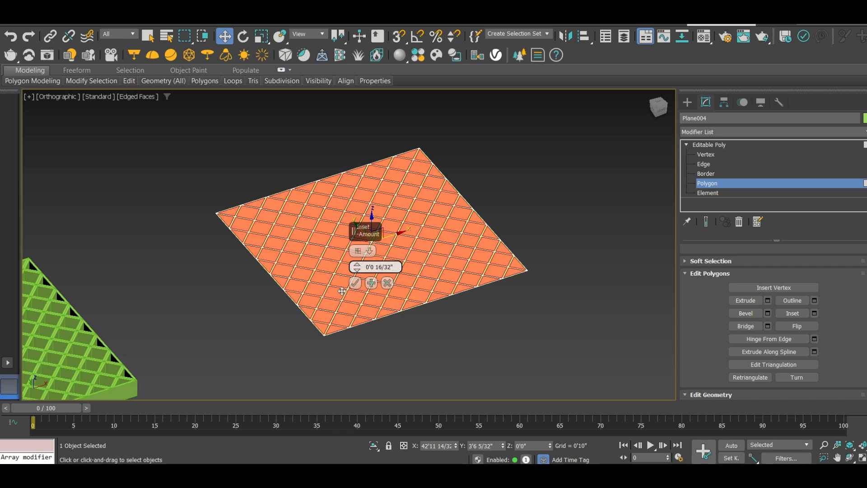
left_click(355, 283)
Bevel the fourth panel's selected polygons By Polygon with a height of 1" and an outline of -1 2/32"
scroll(341, 213, "up", 5)
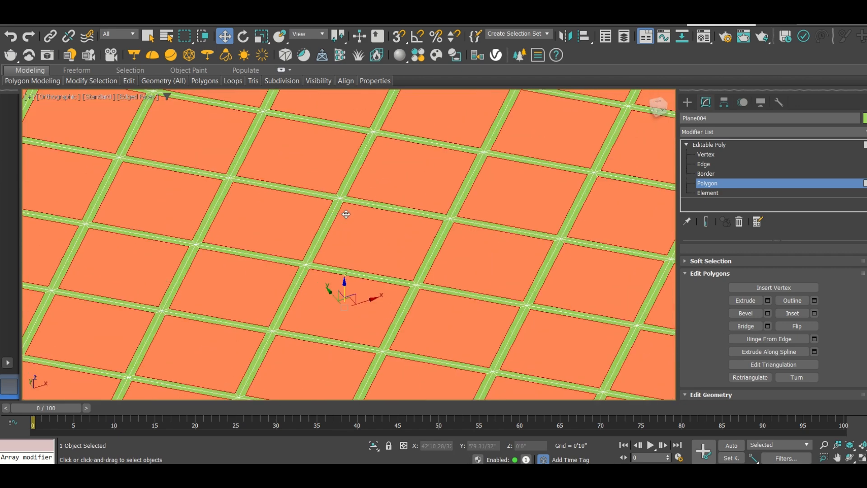
scroll(324, 215, "down", 5)
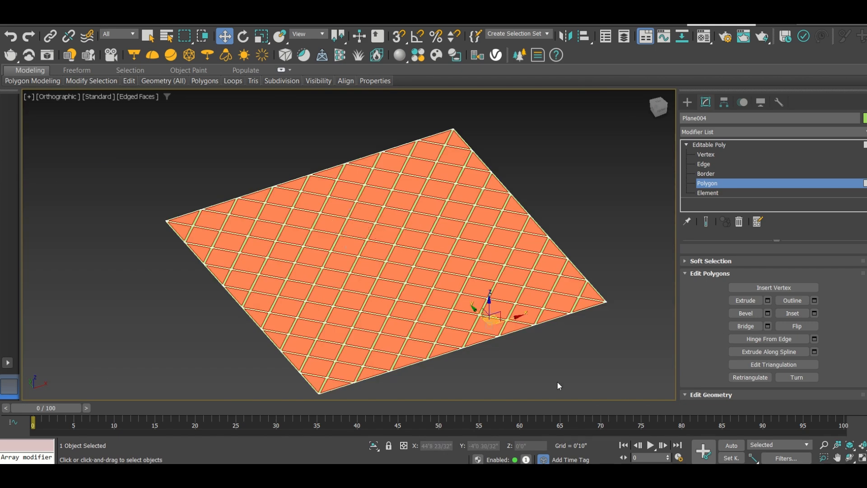
left_click(767, 313)
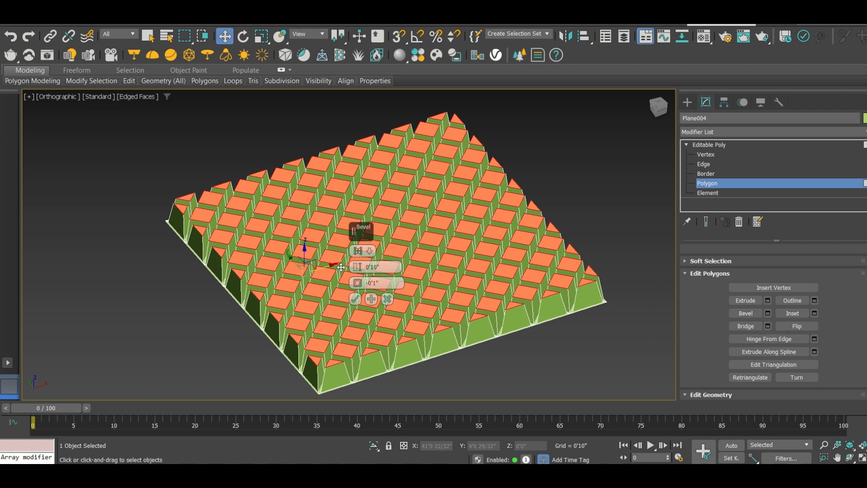
left_click(369, 251)
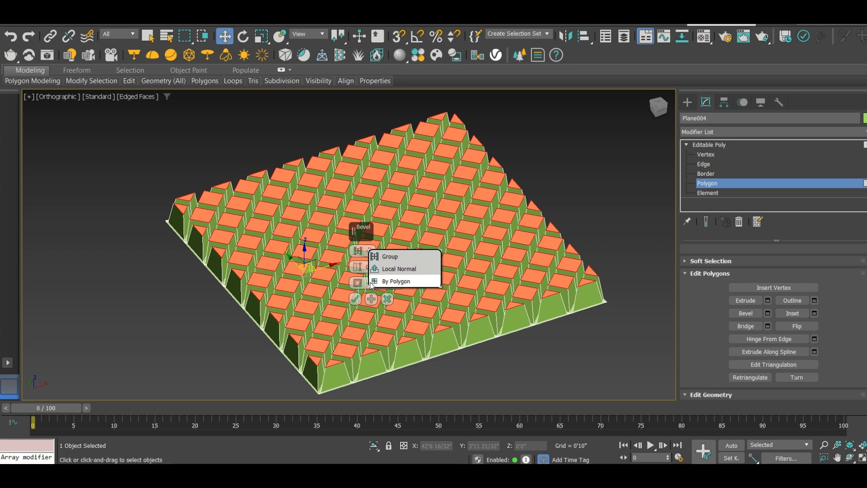
left_click(392, 282)
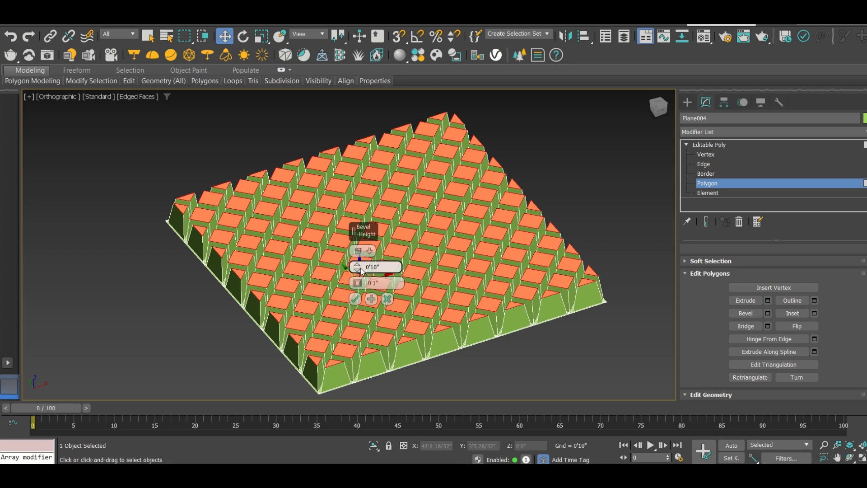
mouse_move(357, 267)
left_mouse_down()
mouse_move(351, 208)
mouse_move(358, 308)
mouse_move(364, 269)
left_mouse_up()
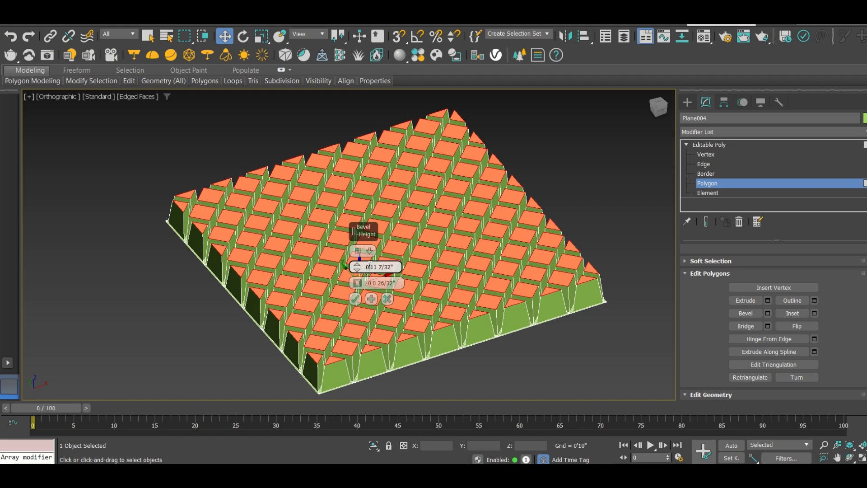
type("1")
key("Return")
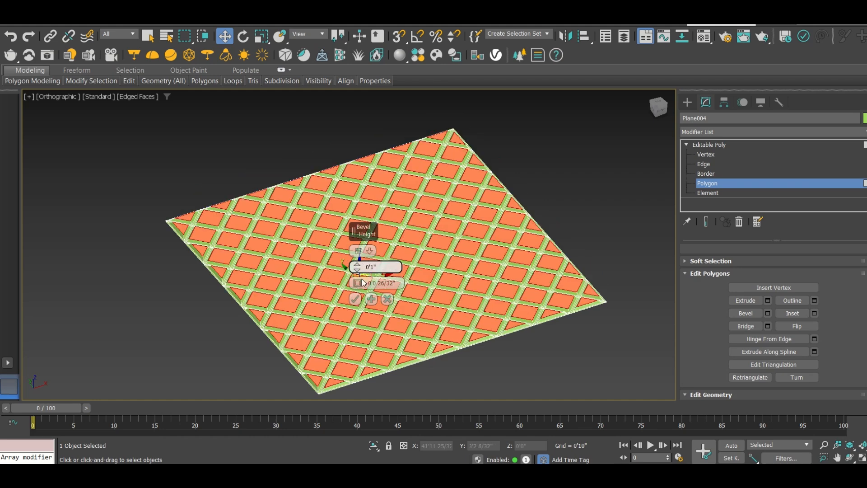
scroll(351, 349, "up", 4)
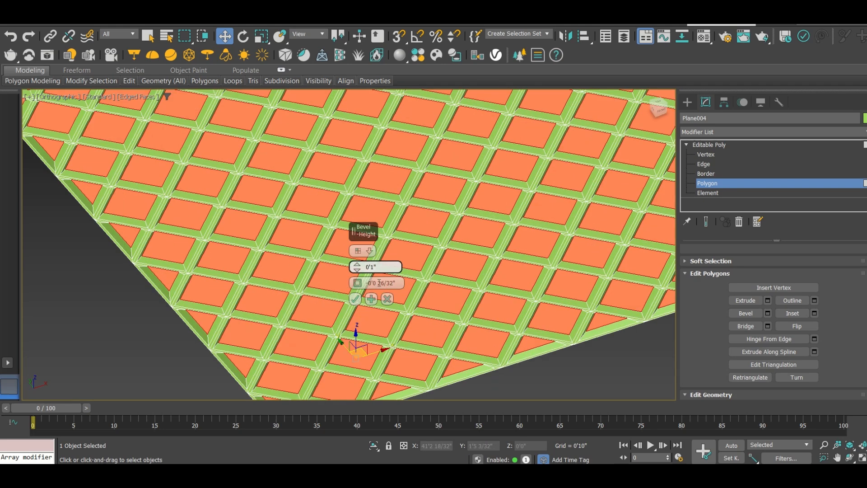
left_click_drag(357, 283, 365, 291)
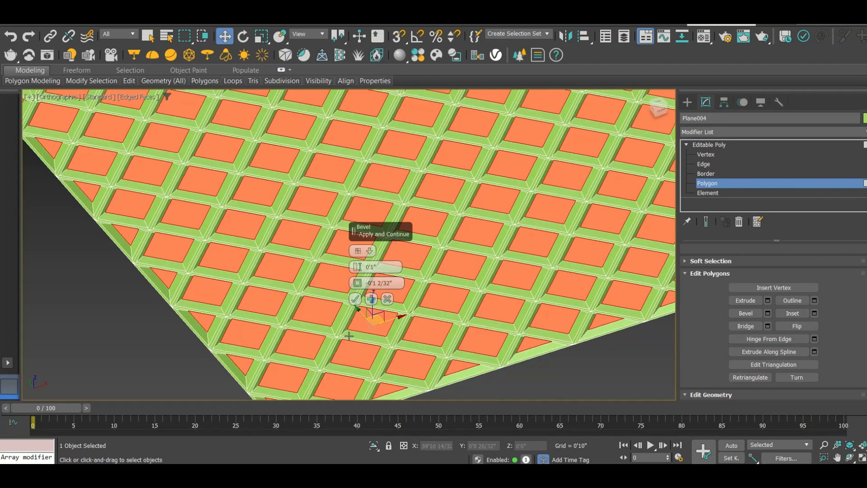
left_click(356, 298)
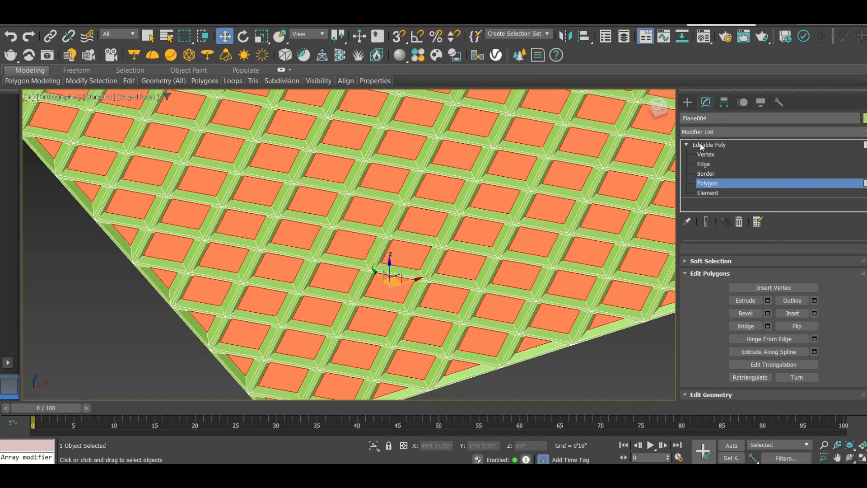
Leave polygon editing, deselect the fourth panel, check it without edged faces against the third panel, and restore the edge display
left_click(688, 102)
scroll(386, 255, "down", 4)
key("F4")
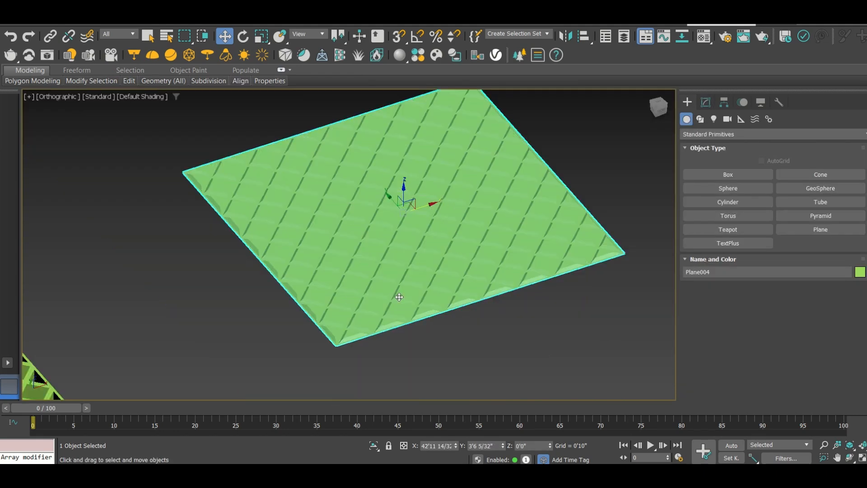
left_click(440, 347)
scroll(449, 232, "down", 3)
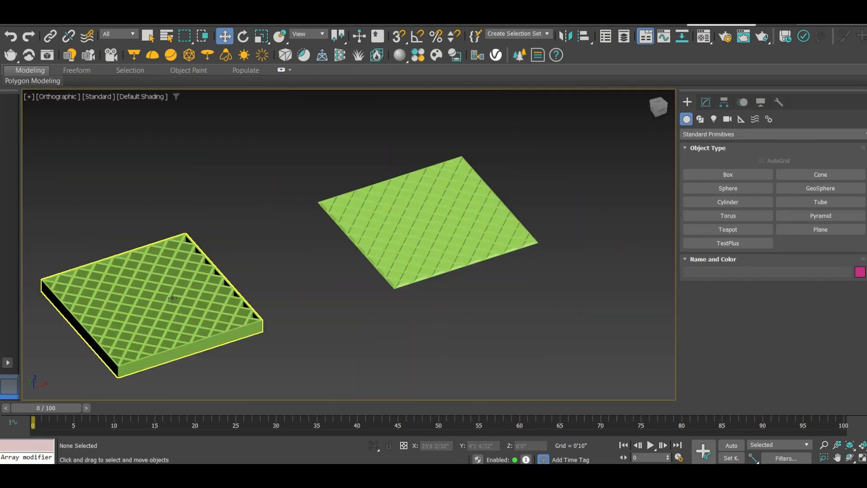
scroll(183, 291, "up", 3)
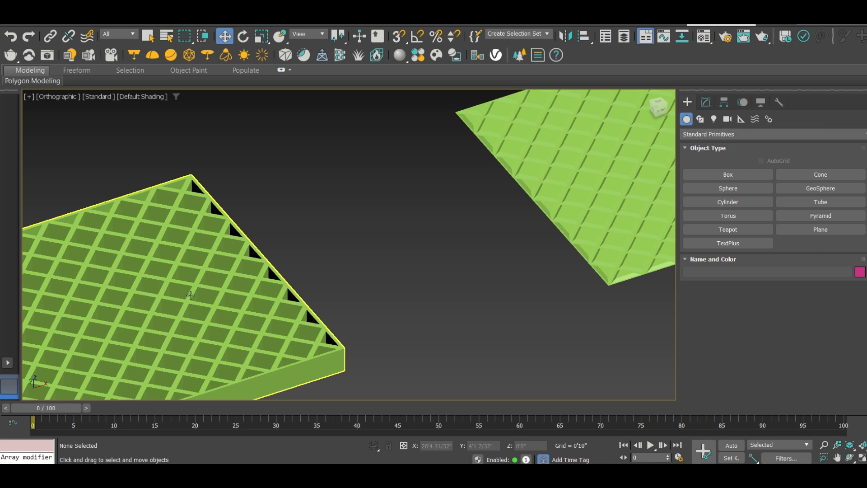
scroll(200, 298, "down", 3)
scroll(497, 240, "up", 5)
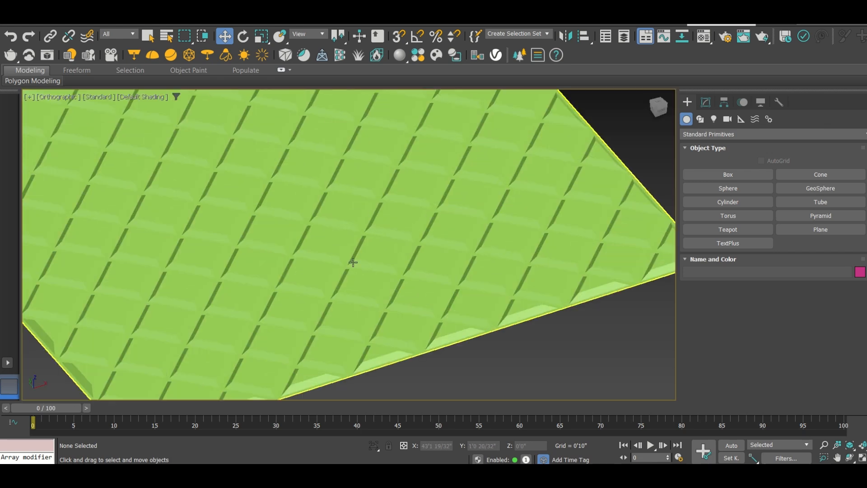
scroll(356, 266, "down", 3)
key("F4")
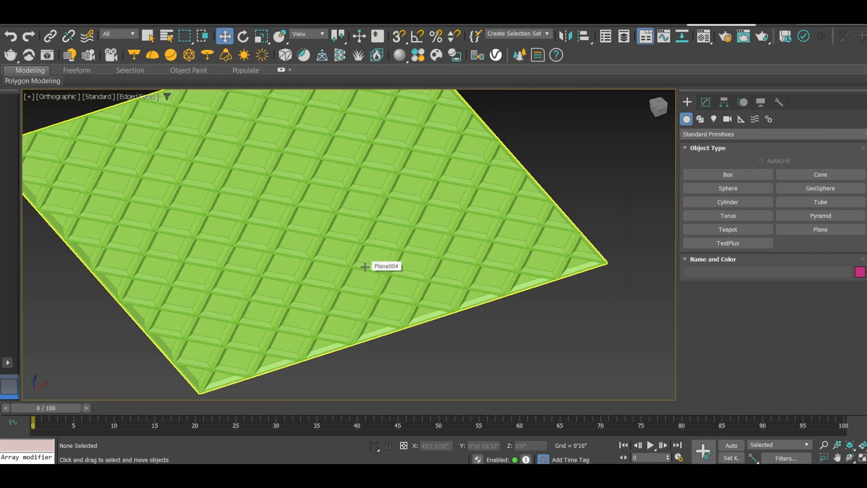
Examine the fourth panel's beveled cells and the third panel's extruded lattice up close with edged faces shown
scroll(343, 293, "up", 5)
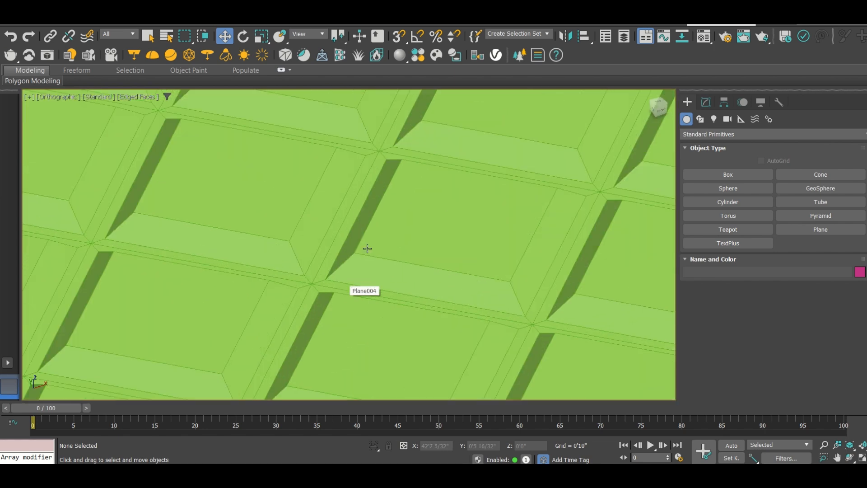
scroll(338, 200, "down", 10)
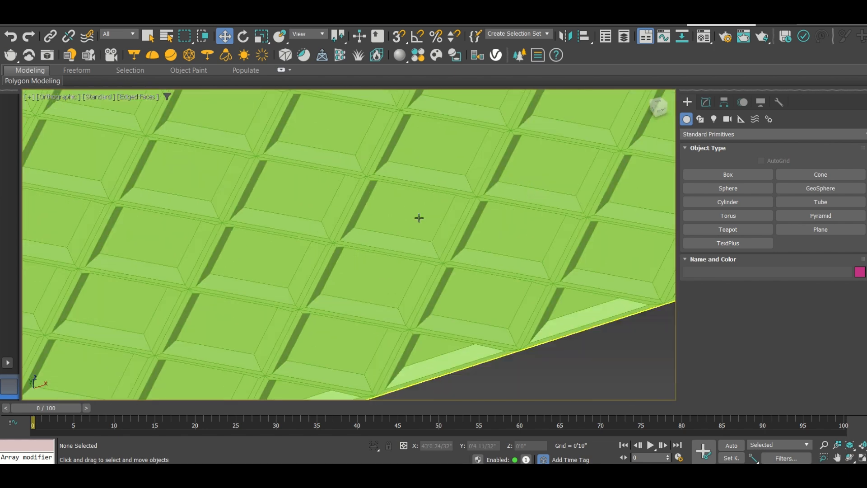
scroll(152, 281, "up", 3)
middle_click_drag(153, 281, 316, 259)
scroll(272, 276, "up", 5)
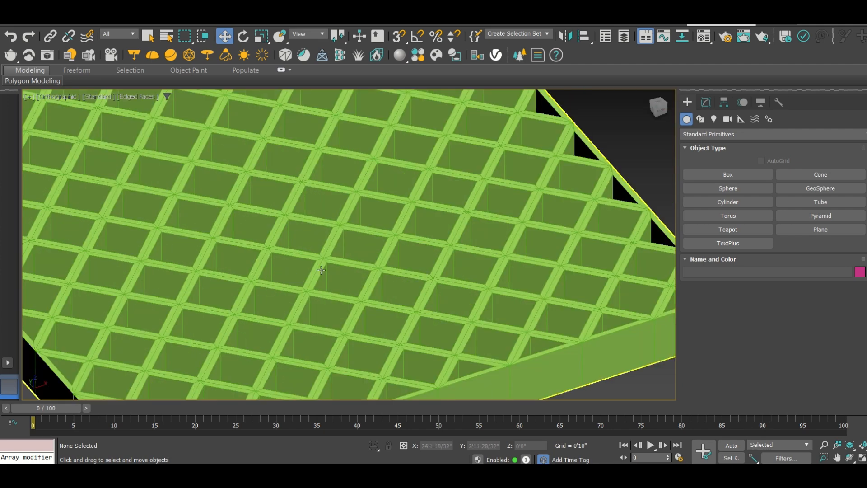
scroll(293, 272, "down", 8)
middle_click_drag(255, 277, 419, 246)
middle_click_drag(224, 309, 428, 198)
scroll(258, 225, "down", 4)
In the Top view, move the second, third and fourth panels along X into a closely spaced row beside the first, and deselect
key("t")
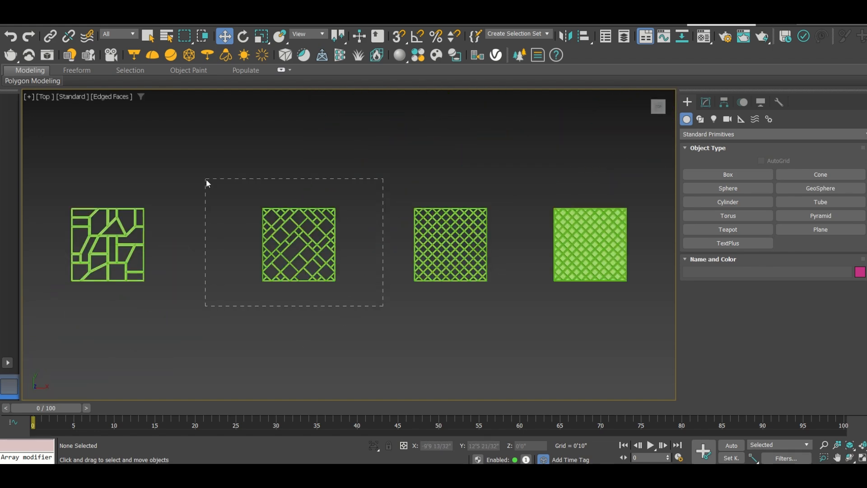
left_click_drag(206, 180, 216, 183)
left_click_drag(332, 244, 220, 244)
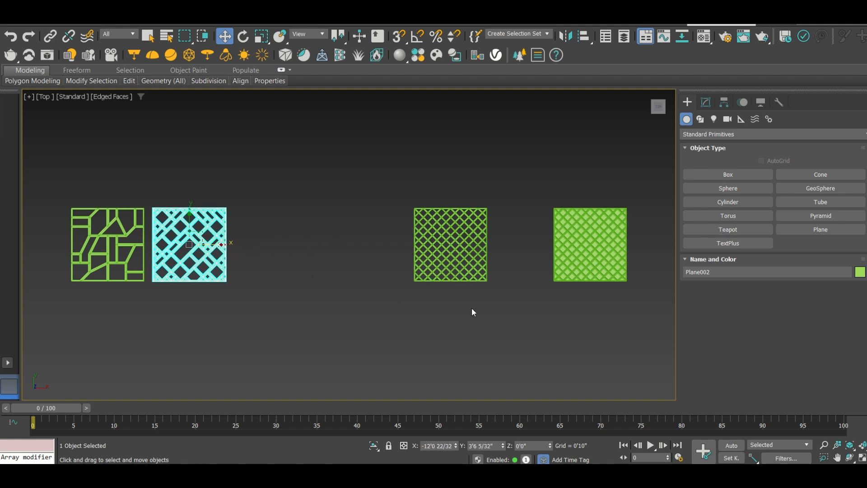
left_click_drag(486, 276, 395, 194)
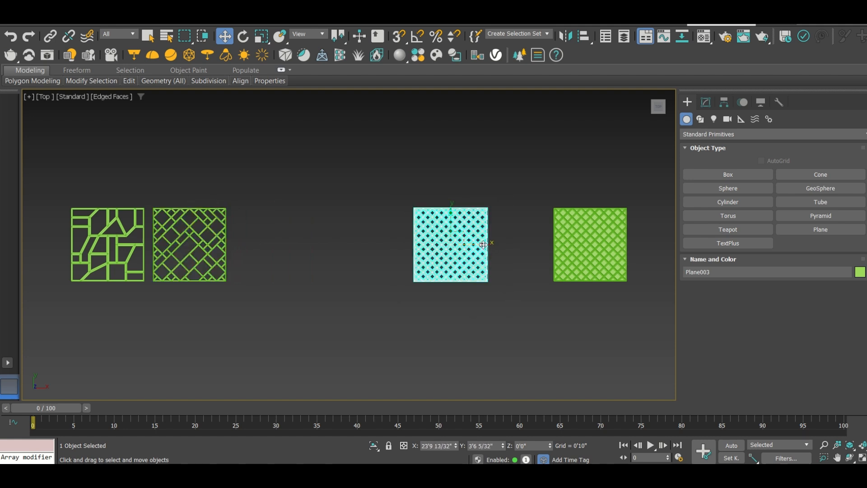
left_click_drag(481, 244, 298, 254)
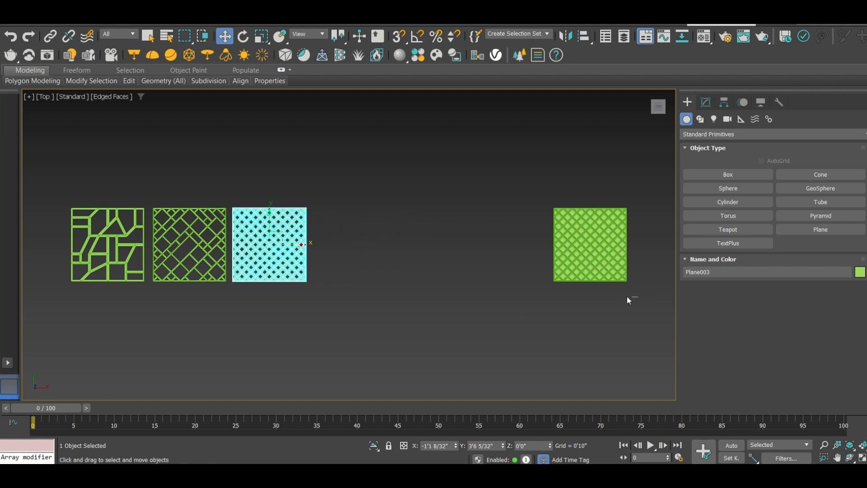
left_click_drag(449, 169, 449, 170)
left_click_drag(619, 242, 373, 260)
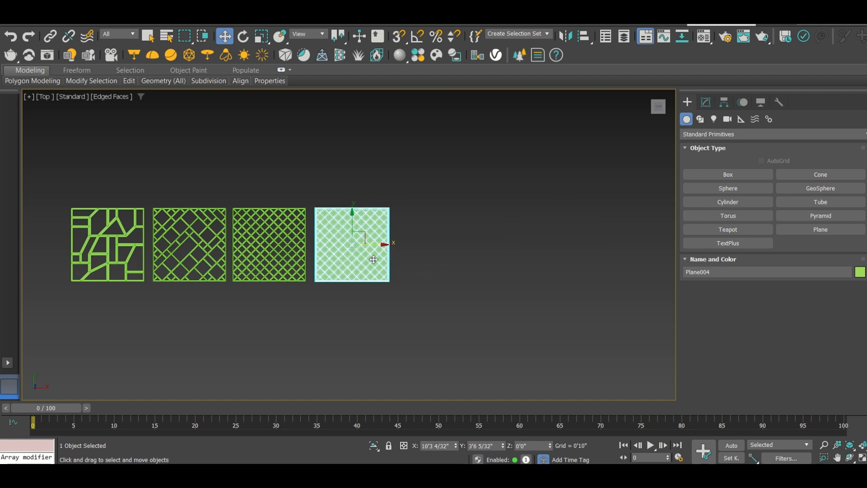
left_click(452, 161)
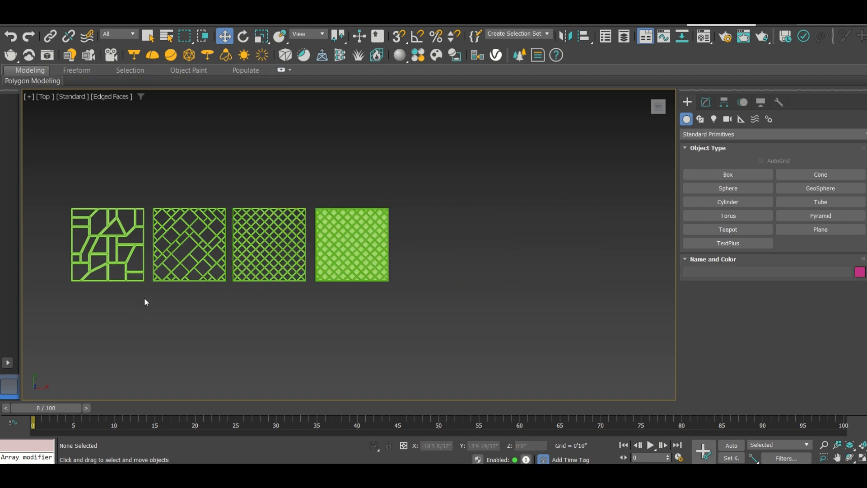
Inspect the row of panels from above, and examine the second panel's openings up close in an angled orthographic view
scroll(140, 294, "up", 5)
middle_click_drag(167, 287, 202, 325)
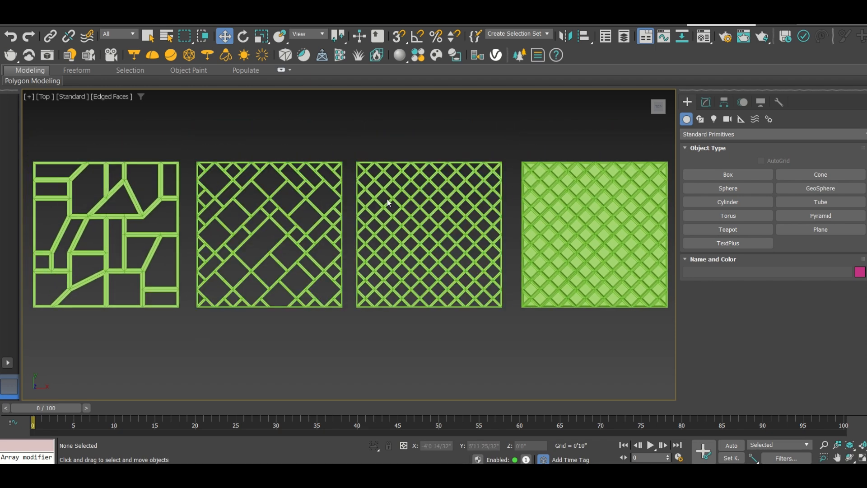
middle_click_drag(306, 284, 323, 235, "alt")
scroll(135, 294, "up", 5)
scroll(240, 265, "down", 8)
scroll(337, 239, "up", 6)
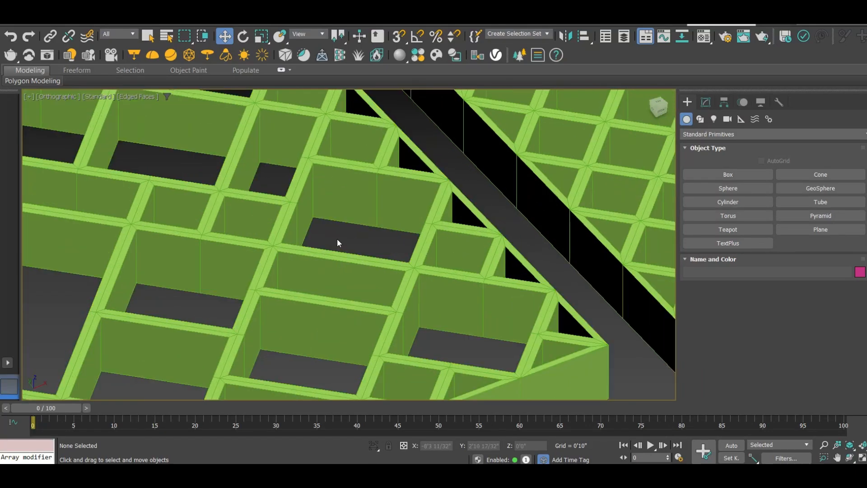
scroll(345, 244, "down", 6)
Turn off edged faces and review all four finished panels together in the orthographic view
key("F4")
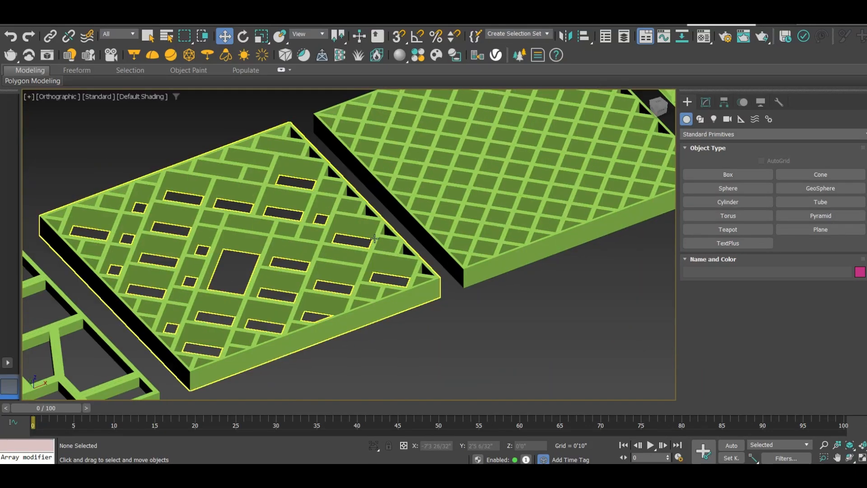
scroll(432, 215, "down", 2)
scroll(528, 169, "up", 4)
scroll(518, 168, "down", 4)
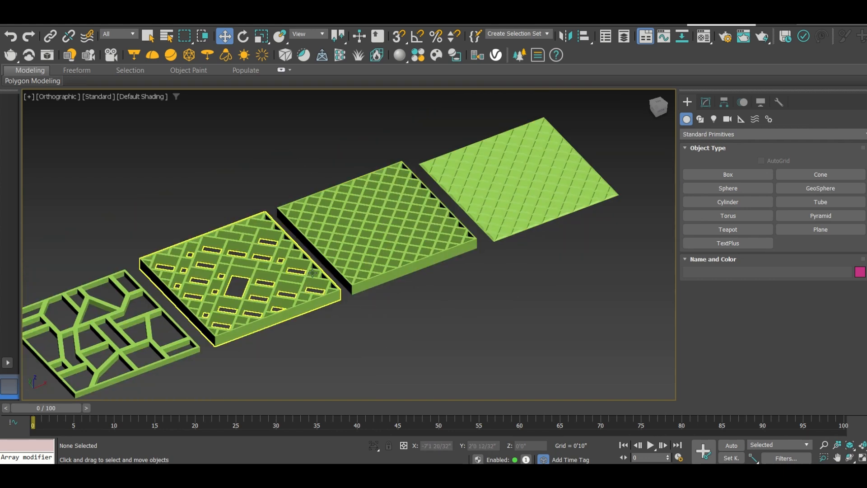
scroll(325, 267, "up", 4)
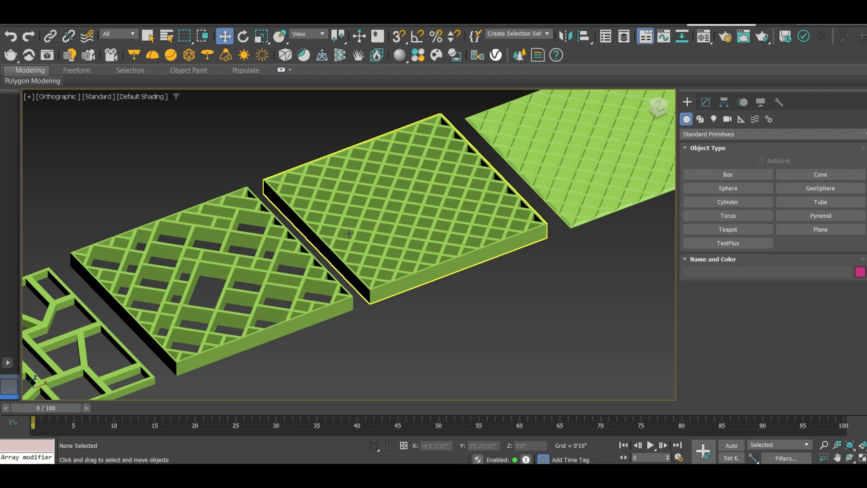
scroll(412, 234, "down", 3)
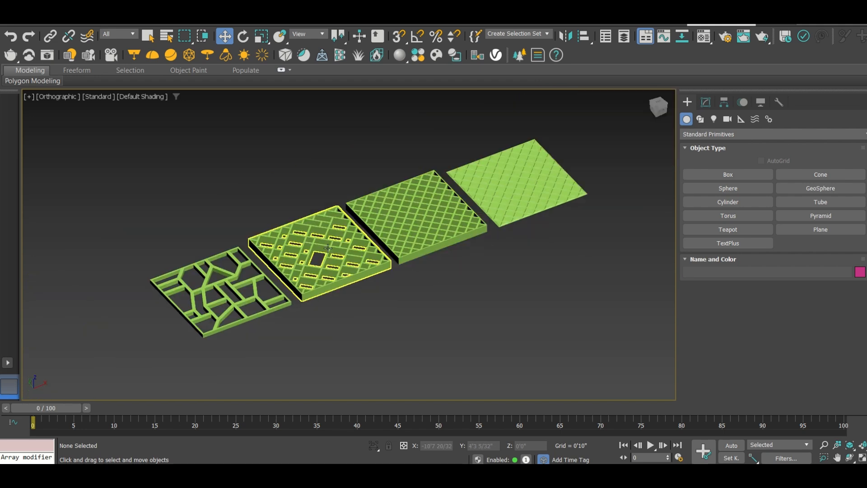